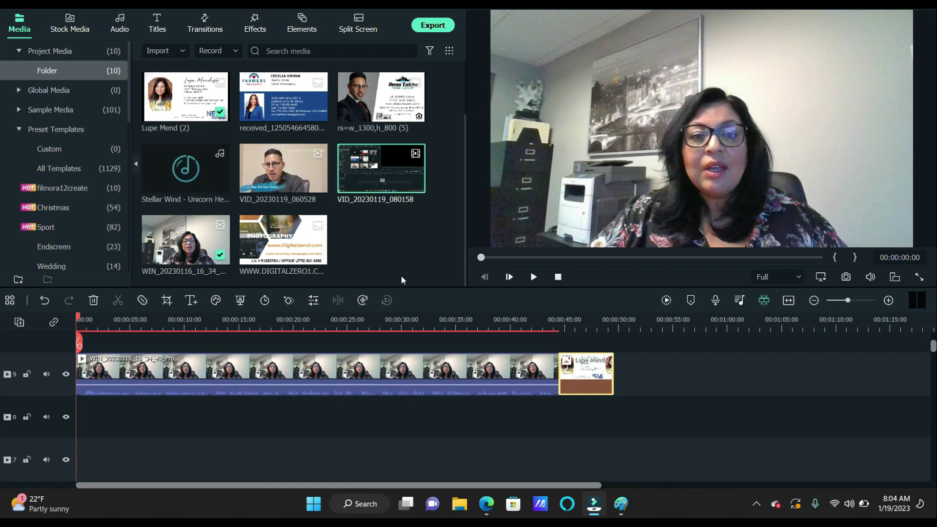
Preview the VID_20230119_060528 clip and the woman's talking-head clip
double_click(299, 159)
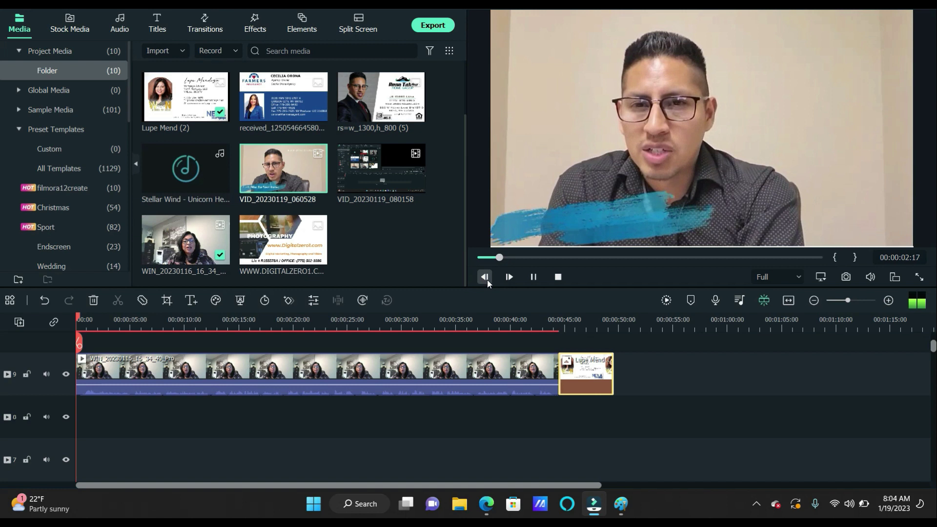
left_click(534, 277)
double_click(191, 241)
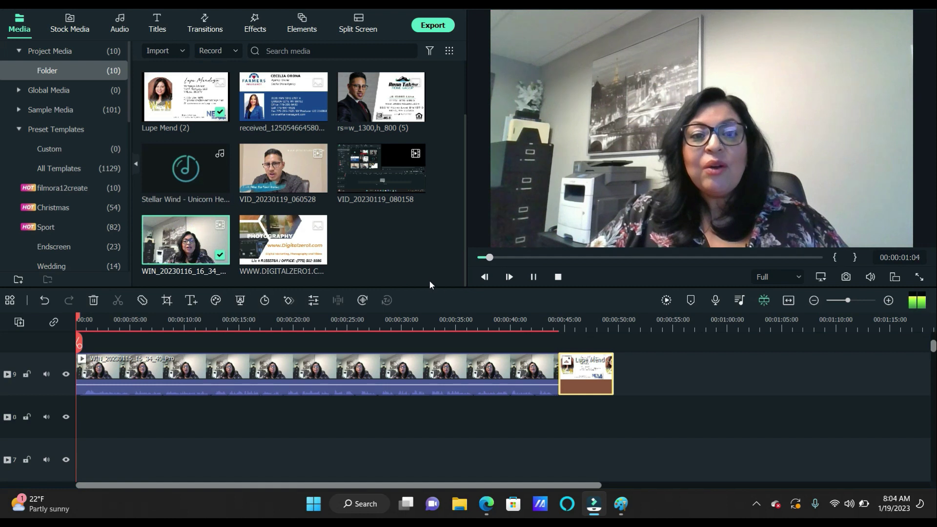
left_click(533, 278)
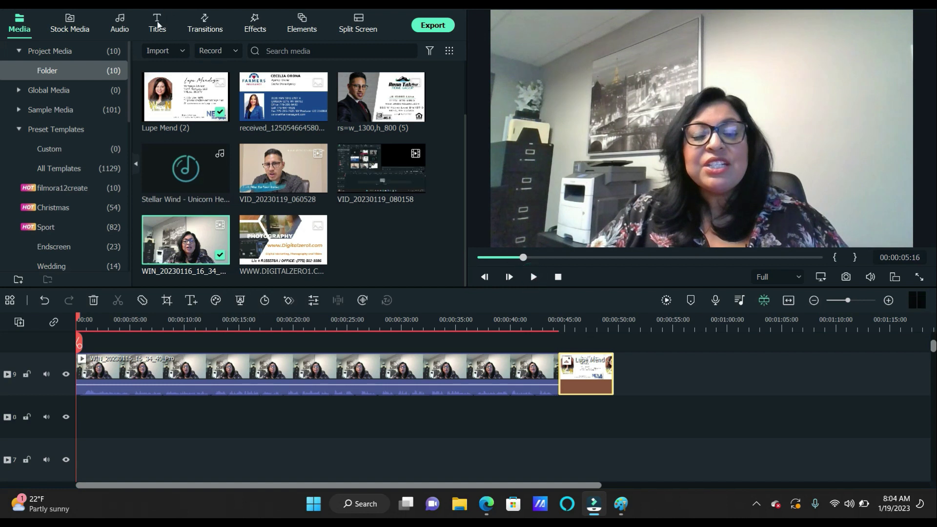
Browse the 500 Recommended title templates in the Titles library
left_click(156, 23)
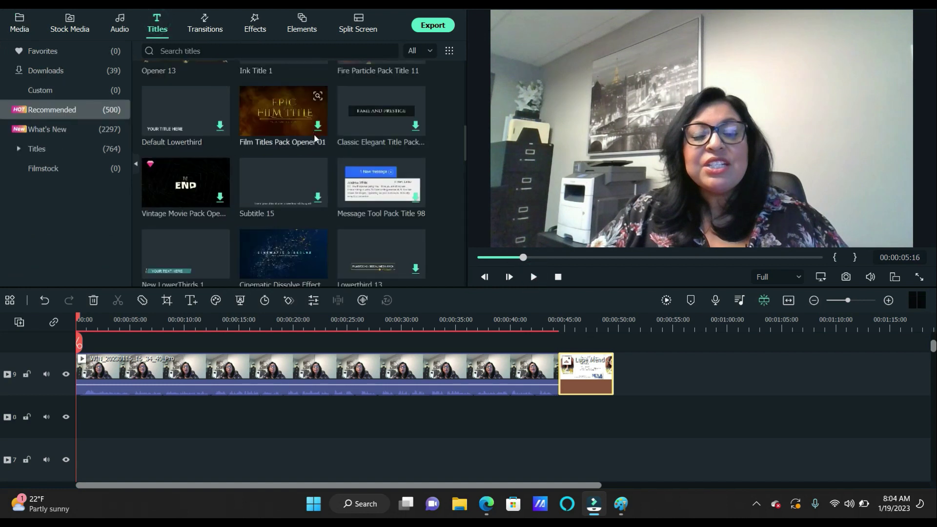
scroll(312, 142, "down", 3)
scroll(304, 162, "up", 4)
scroll(304, 161, "down", 1)
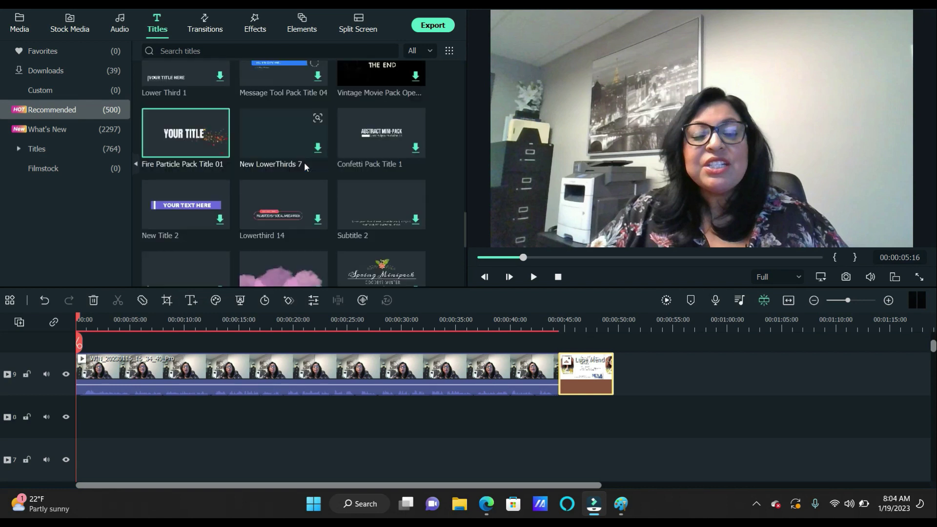
scroll(289, 182, "down", 4)
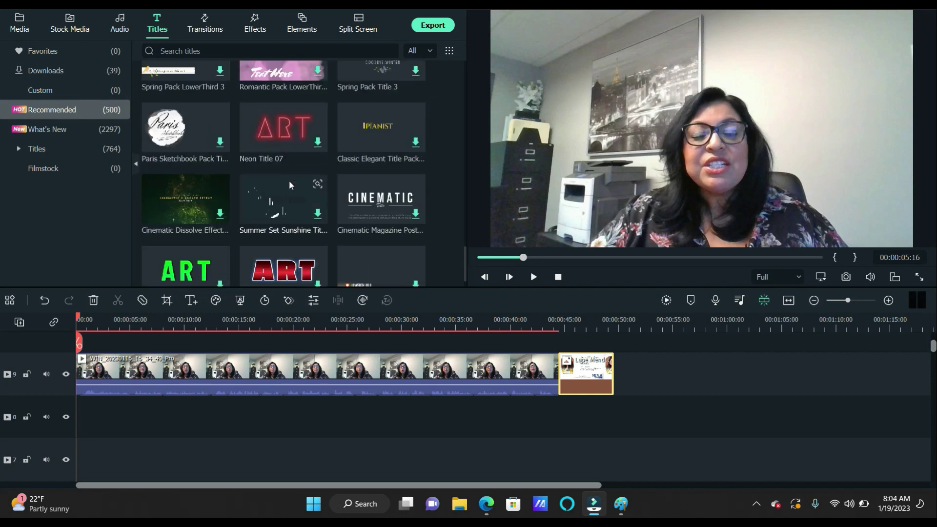
scroll(290, 185, "down", 1)
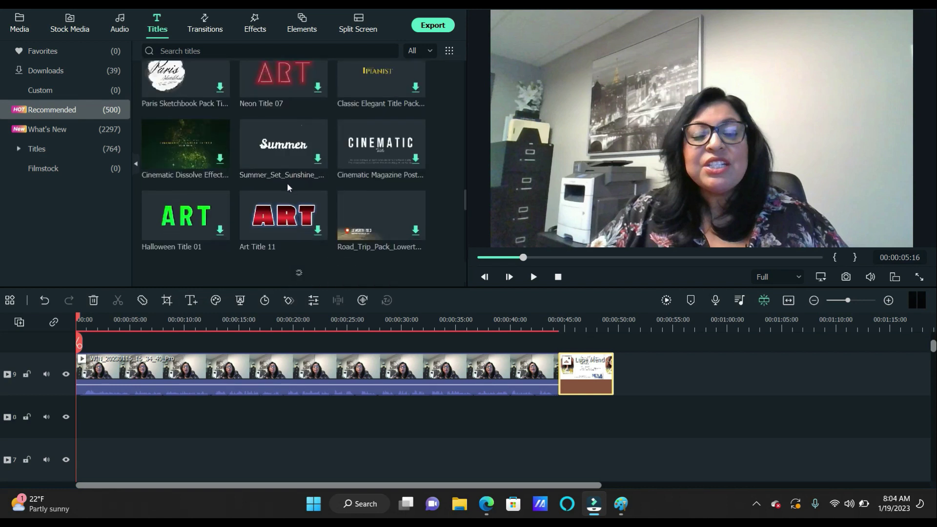
scroll(285, 183, "down", 3)
scroll(287, 187, "down", 3)
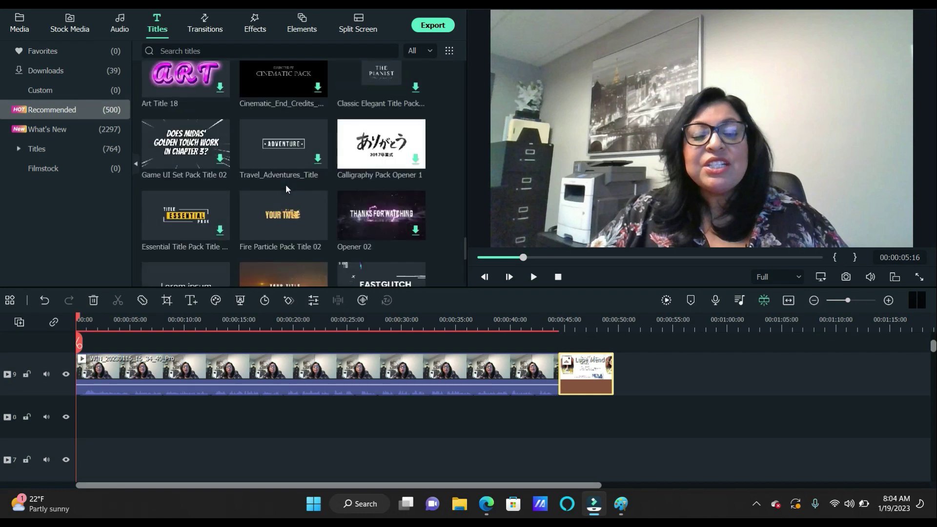
scroll(285, 184, "down", 3)
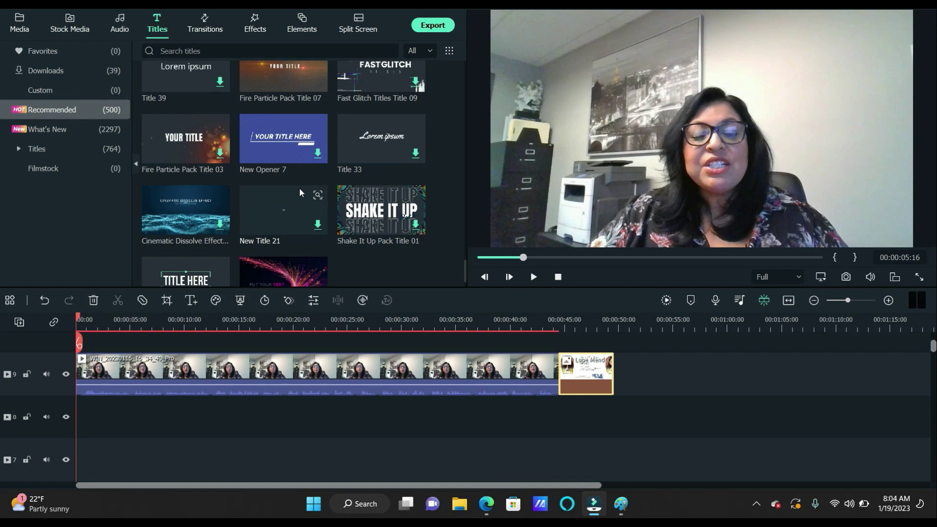
scroll(293, 183, "down", 2)
scroll(292, 184, "down", 2)
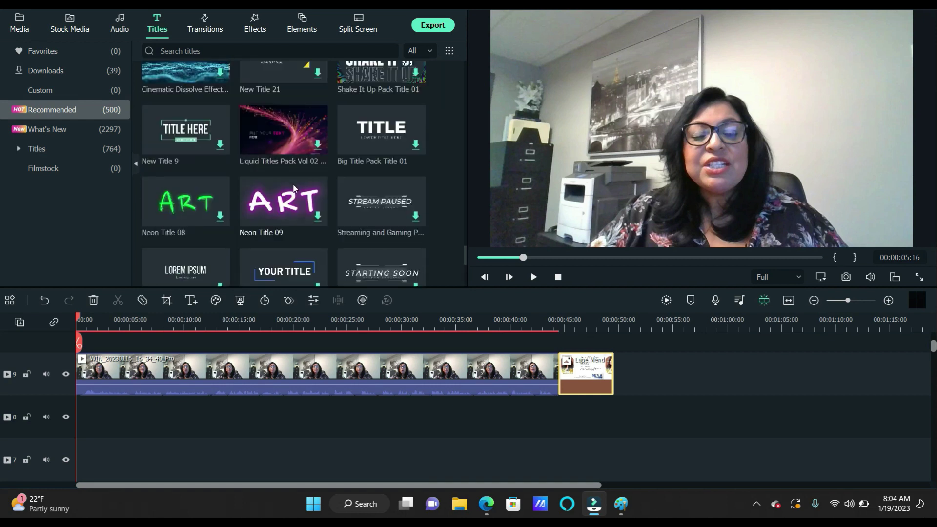
scroll(294, 188, "down", 2)
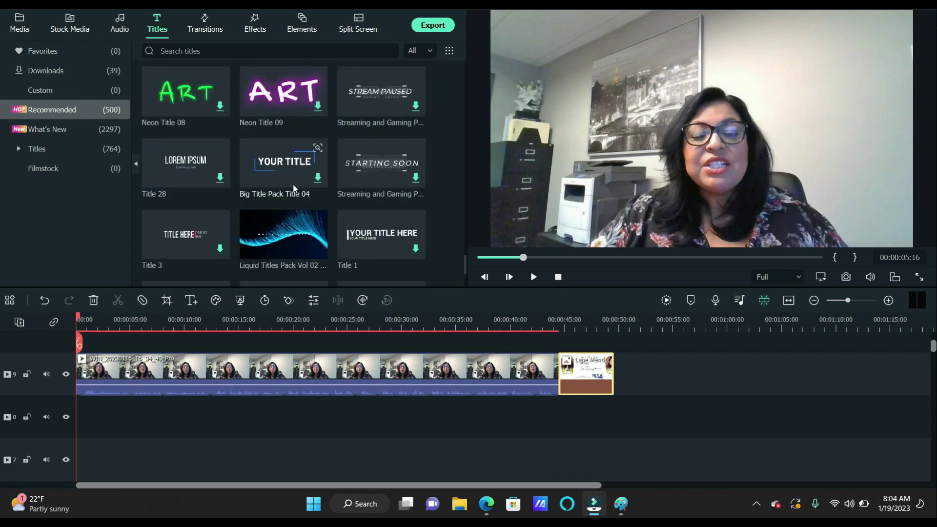
scroll(293, 188, "down", 2)
scroll(294, 187, "down", 1)
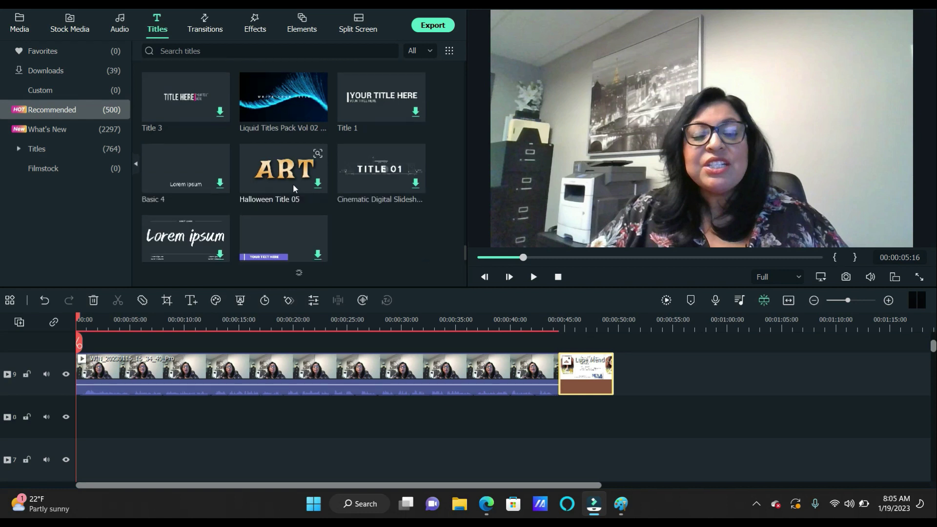
scroll(293, 188, "down", 2)
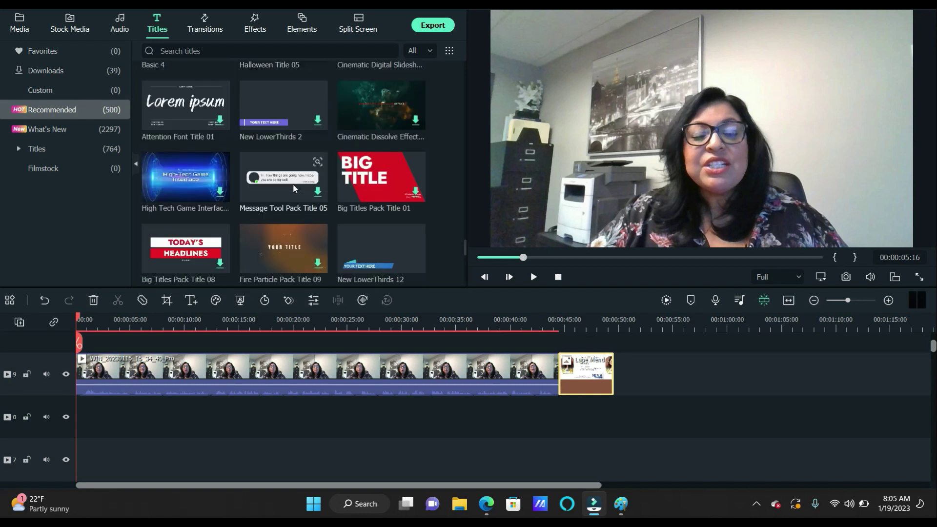
scroll(293, 188, "down", 2)
scroll(292, 183, "down", 3)
scroll(292, 184, "up", 1)
scroll(295, 189, "down", 2)
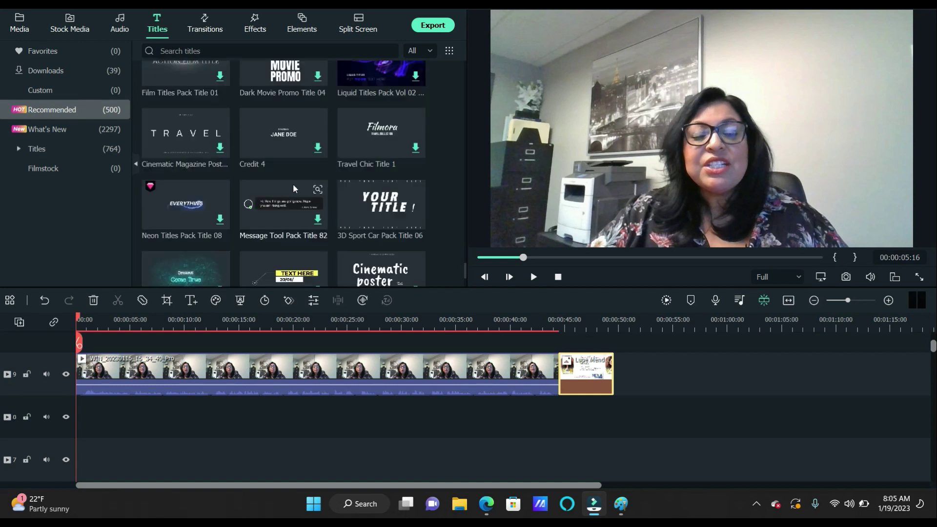
scroll(295, 188, "down", 2)
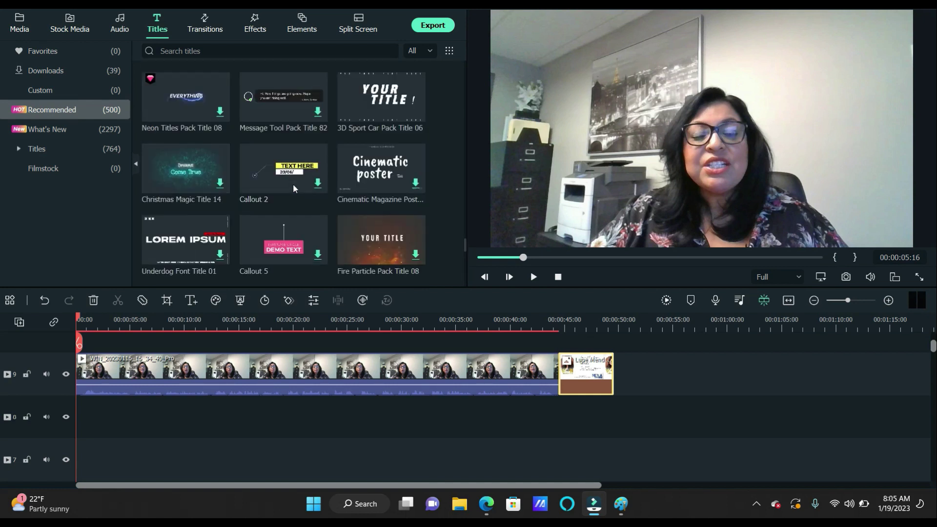
scroll(293, 185, "down", 2)
scroll(294, 186, "down", 1)
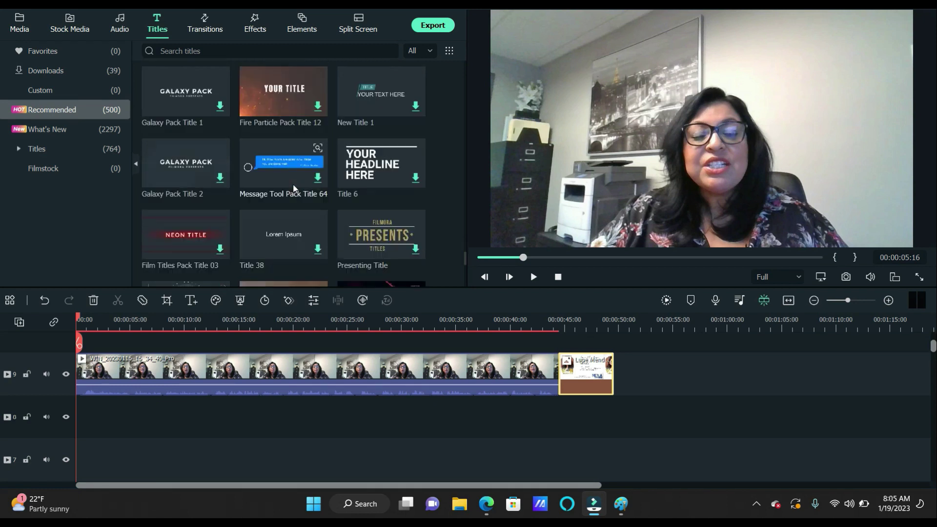
scroll(294, 187, "down", 2)
scroll(294, 187, "down", 2)
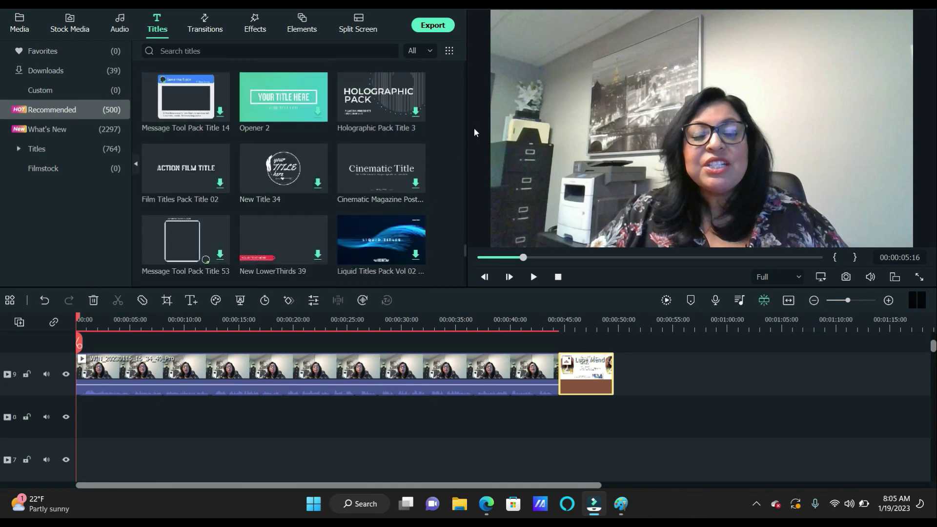
scroll(415, 151, "down", 3)
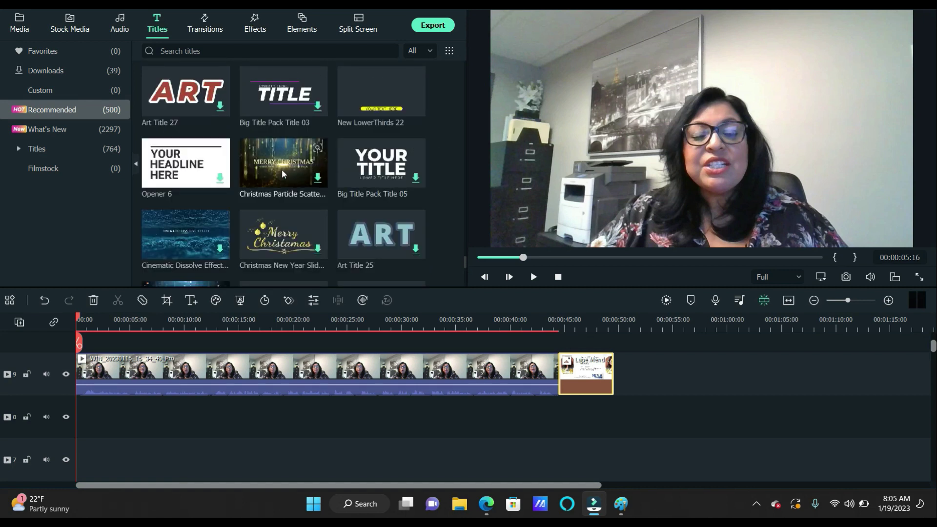
scroll(282, 170, "down", 4)
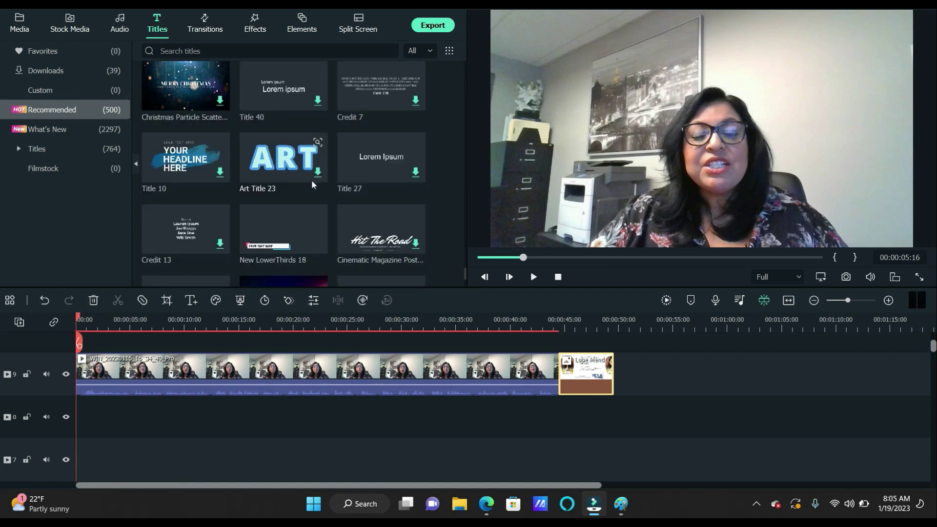
scroll(311, 179, "down", 2)
scroll(281, 188, "down", 1)
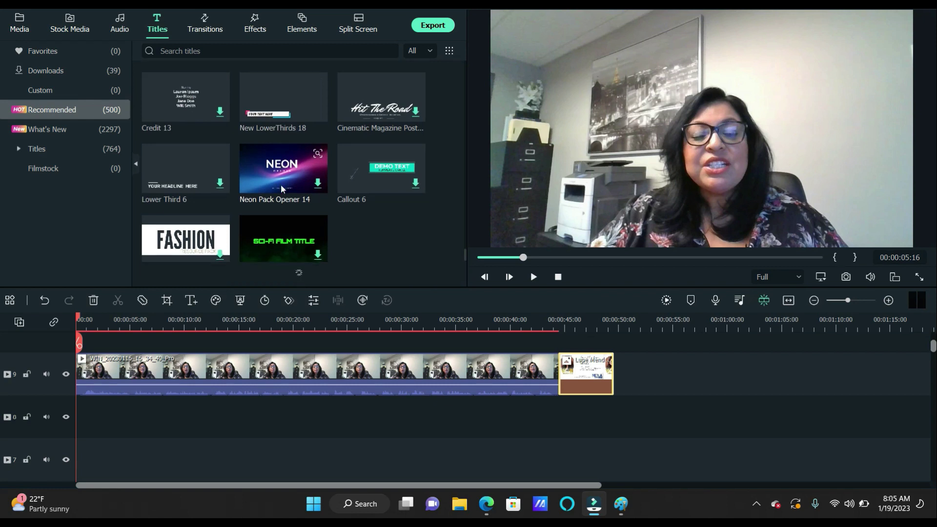
scroll(281, 189, "down", 2)
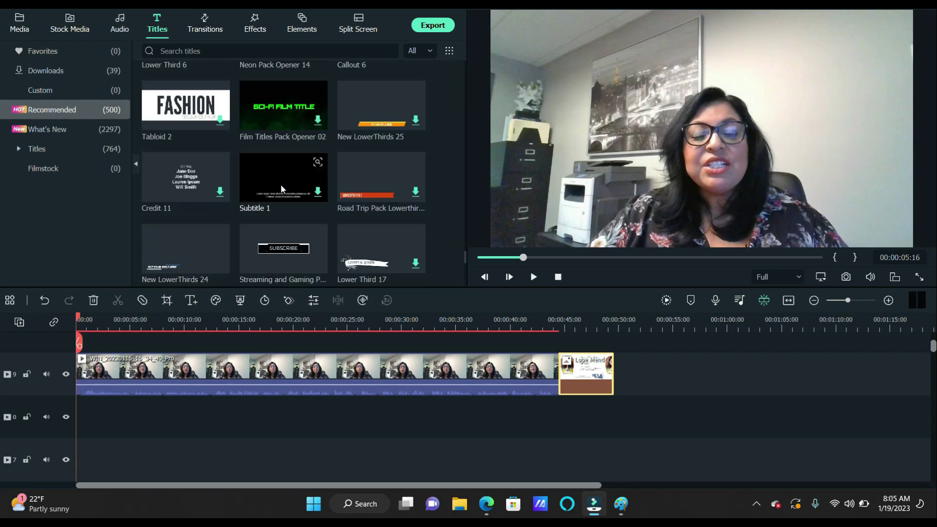
scroll(281, 188, "down", 4)
scroll(280, 183, "down", 2)
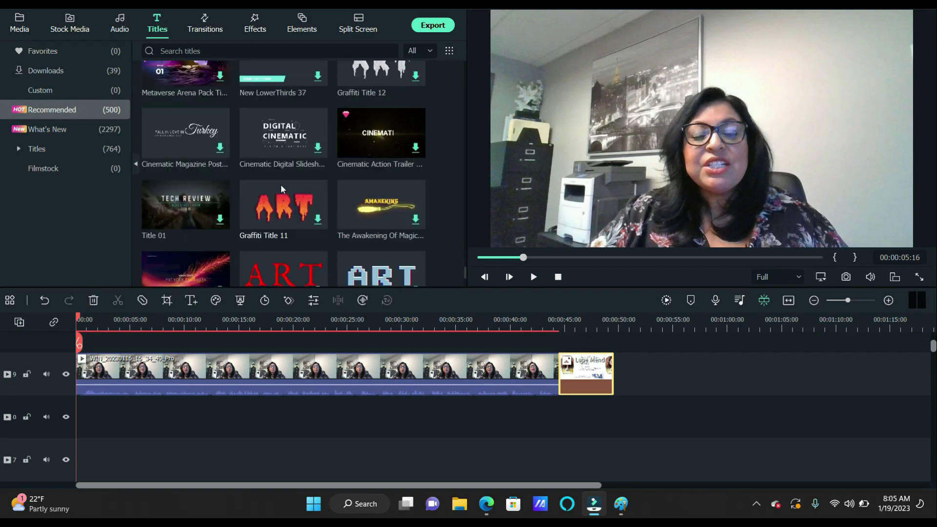
scroll(327, 192, "down", 4)
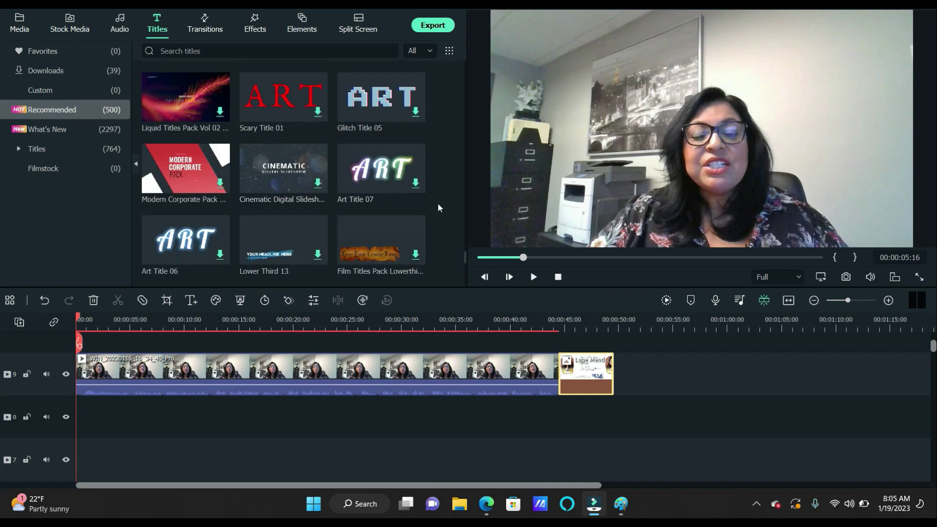
scroll(438, 203, "down", 5)
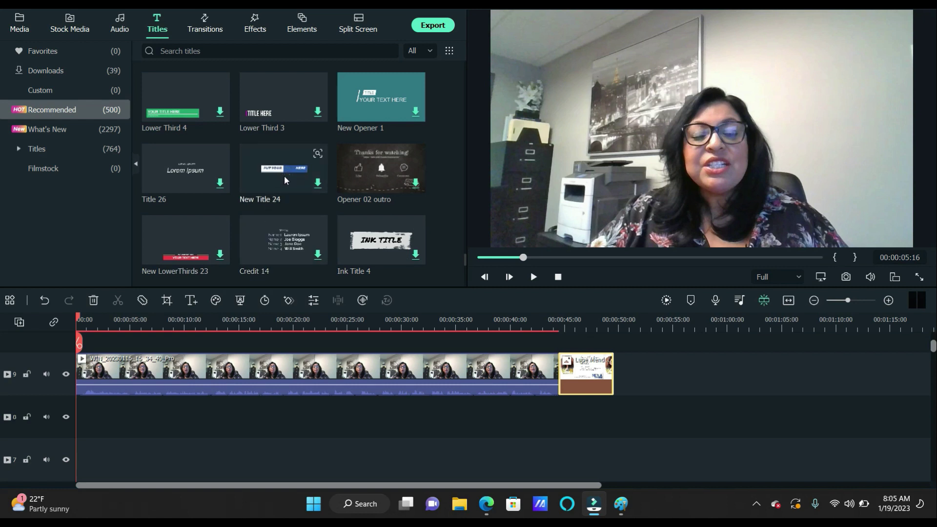
Place New Title 24 on a track above the video at 0:00 and preview it playing
left_click_drag(284, 173, 80, 336)
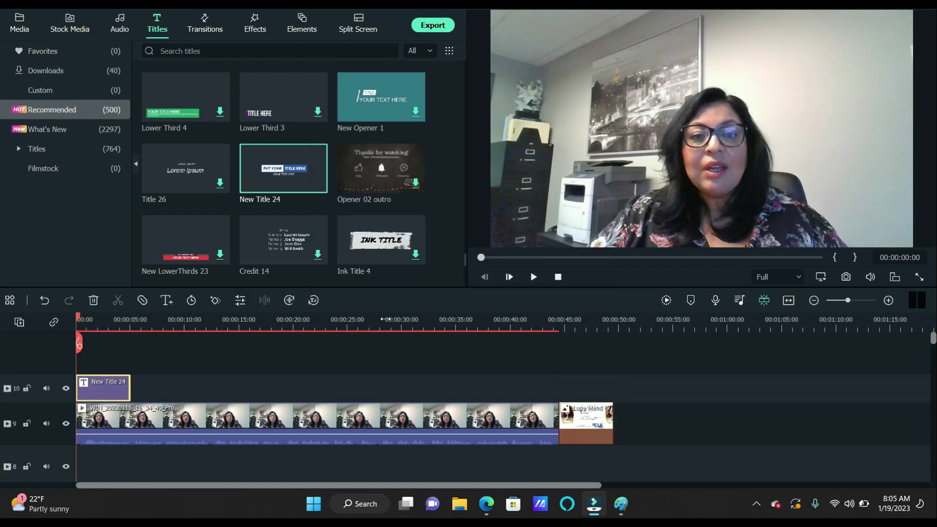
left_click(533, 276)
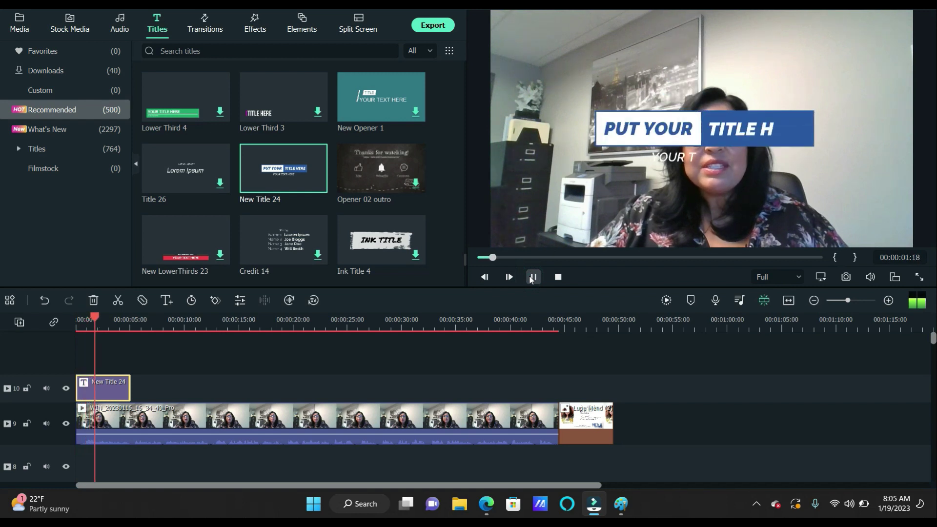
left_click(533, 277)
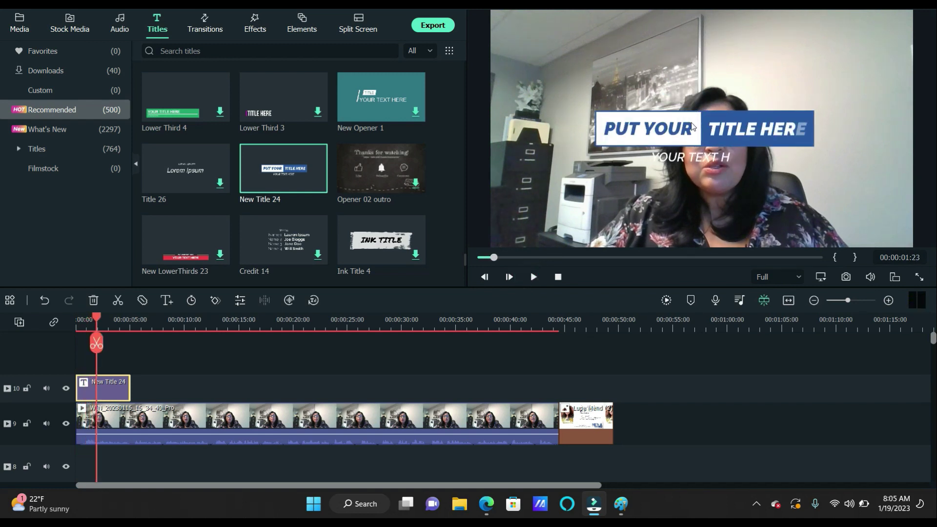
Rearrange the title, moving YOUR TEXT HERE to the top and the bars lower and right
left_click_drag(692, 130, 695, 244)
left_click(694, 153)
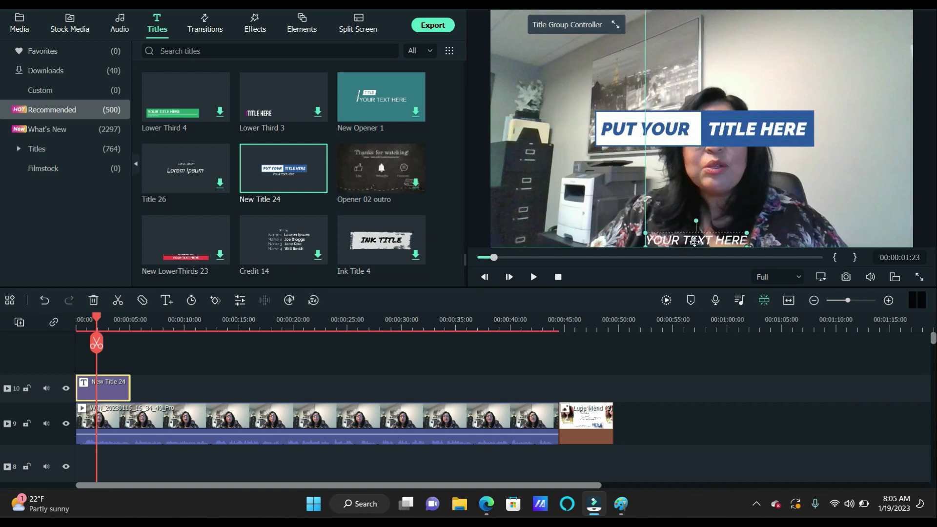
left_click_drag(719, 131, 630, 224)
left_click_drag(695, 239, 666, 86)
left_click_drag(663, 222, 698, 222)
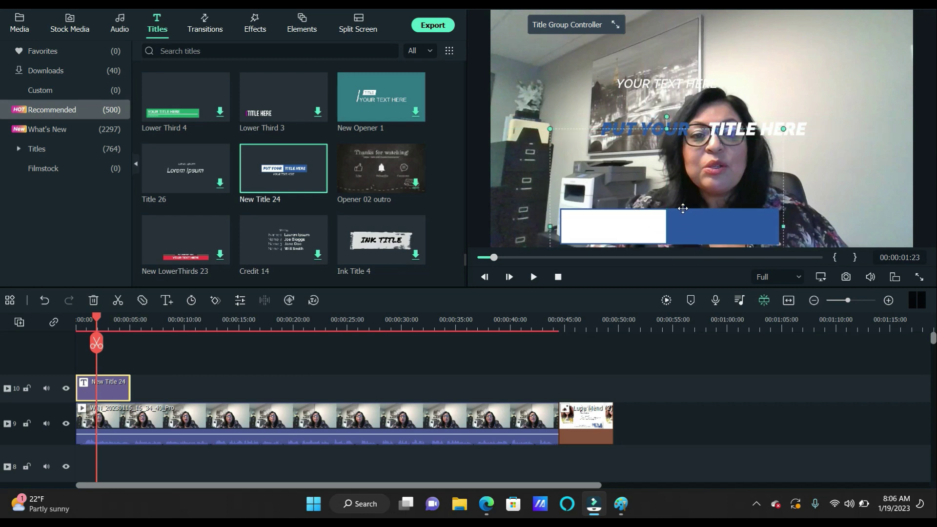
left_click(679, 209)
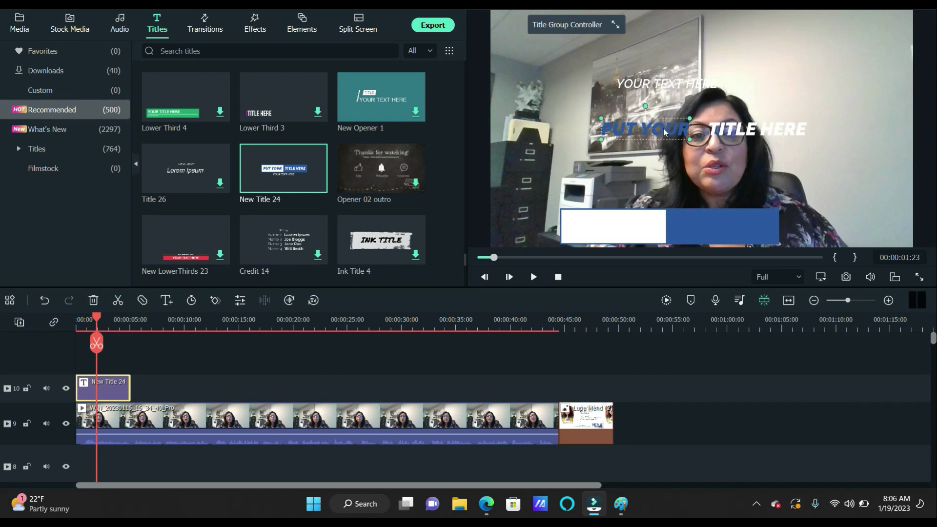
Shrink the lower-third and position it toward the lower left of the frame
left_click(665, 175)
left_click_drag(666, 129, 670, 169)
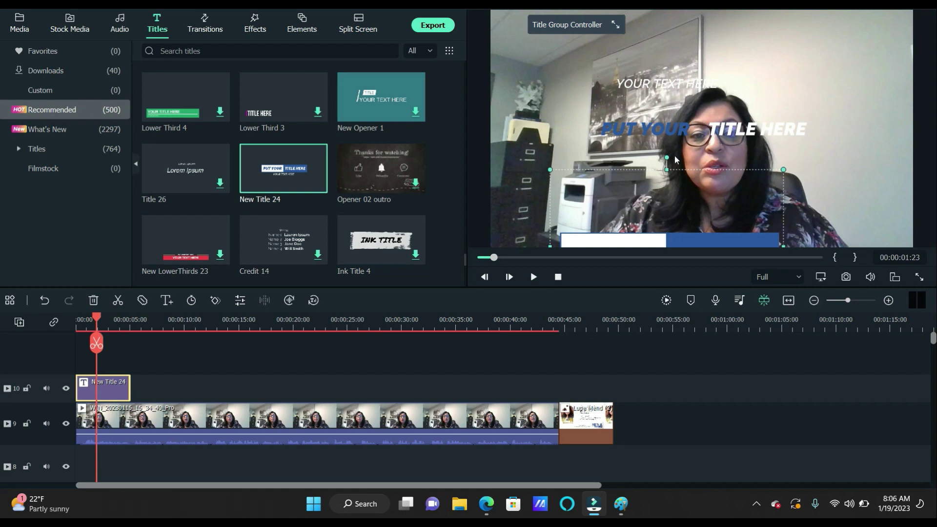
mouse_move(674, 213)
left_mouse_down()
mouse_move(675, 188)
mouse_move(638, 197)
left_mouse_up()
left_click_drag(717, 154, 669, 186)
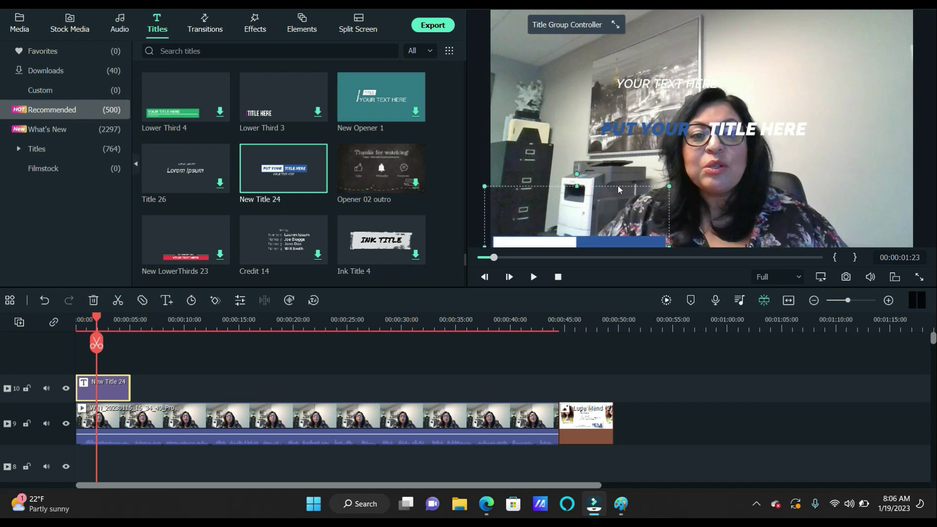
left_click(619, 191)
left_click(603, 197)
left_click_drag(601, 183, 599, 173)
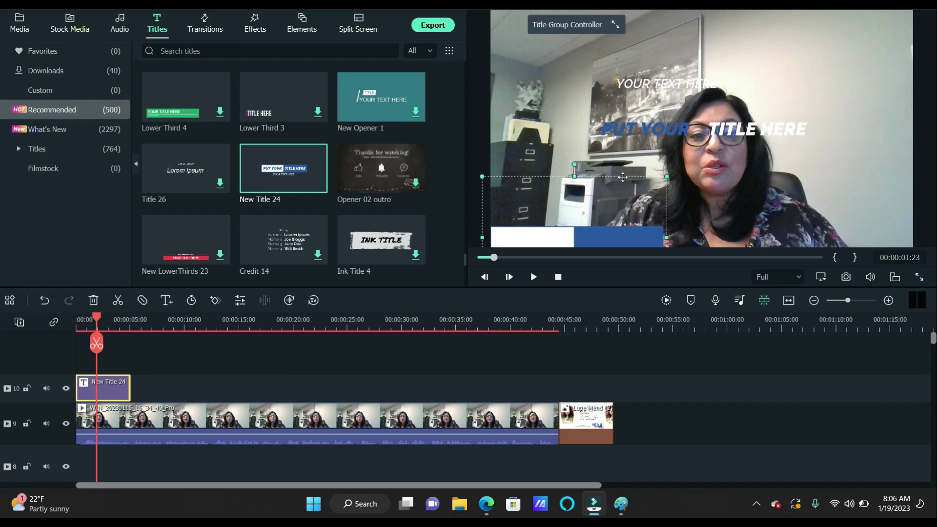
left_click(609, 176)
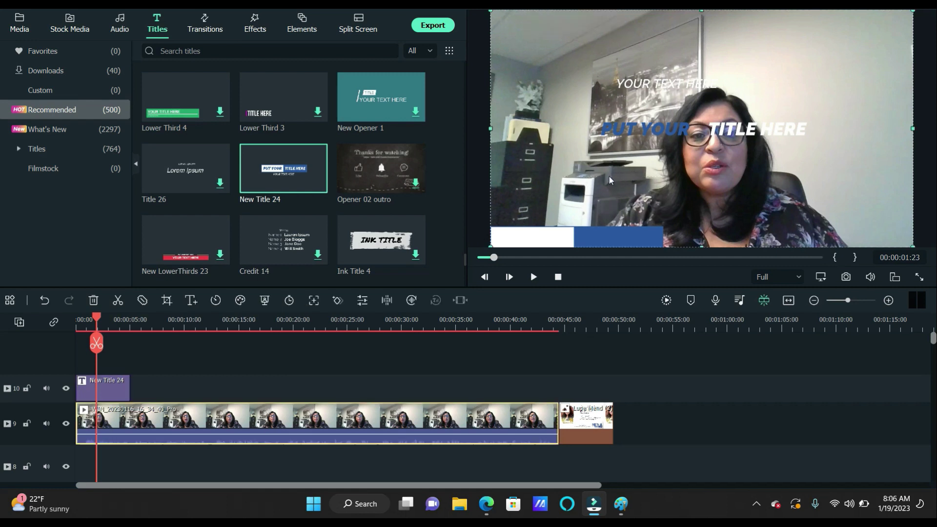
left_click(604, 177)
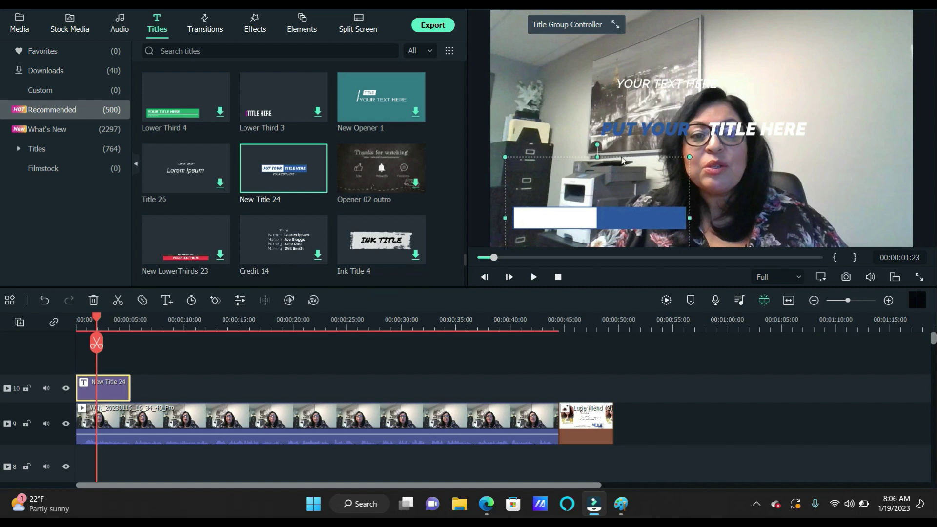
Drag PUT YOUR onto the white bar and TITLE HERE onto the blue bar
left_click_drag(638, 131, 548, 220)
left_click_drag(770, 128, 672, 210)
left_click(576, 220)
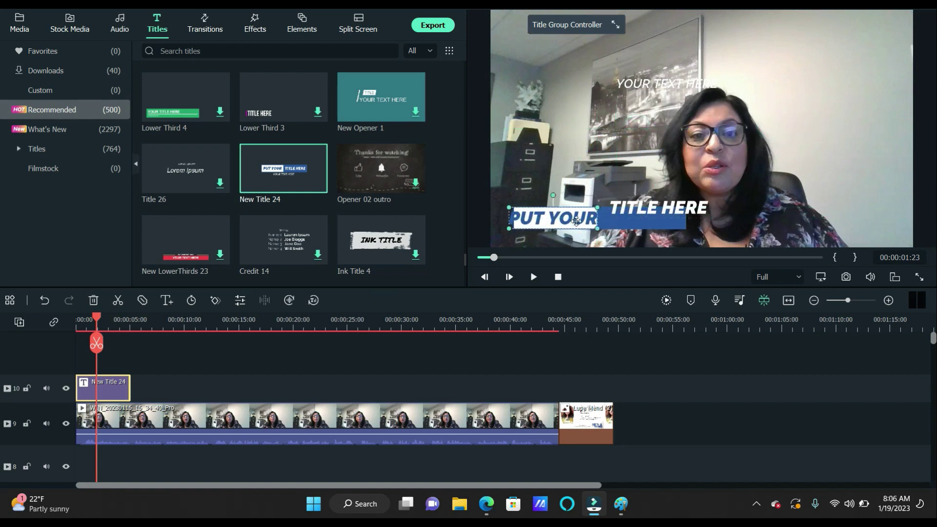
double_click(577, 221)
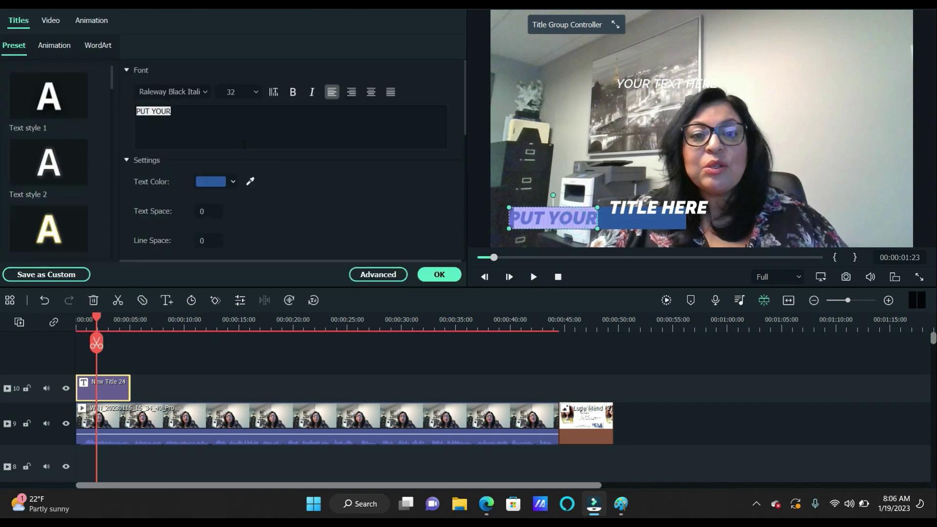
type("N")
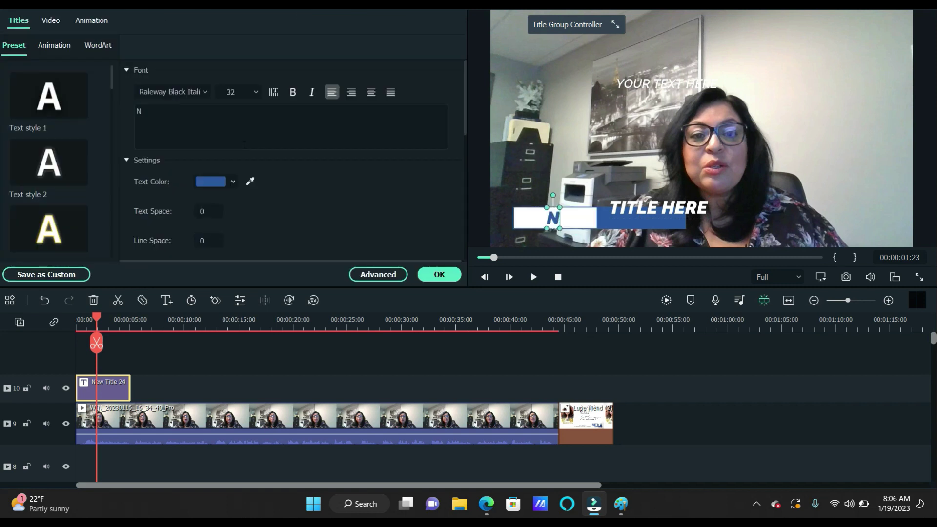
type("e")
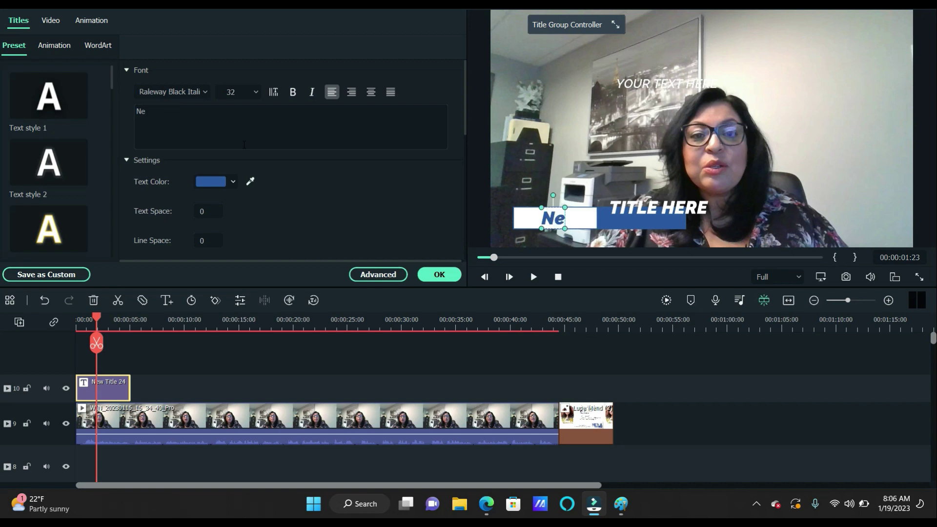
key("BackSpace")
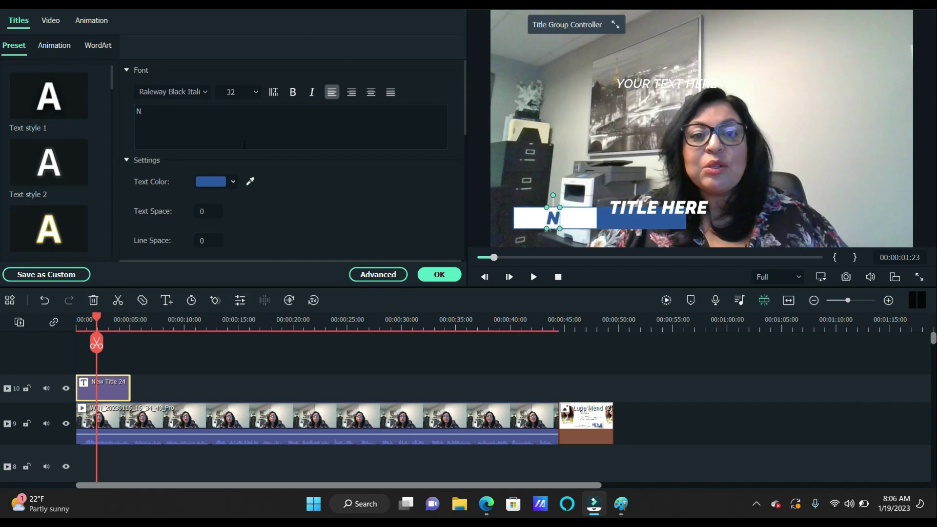
type("E")
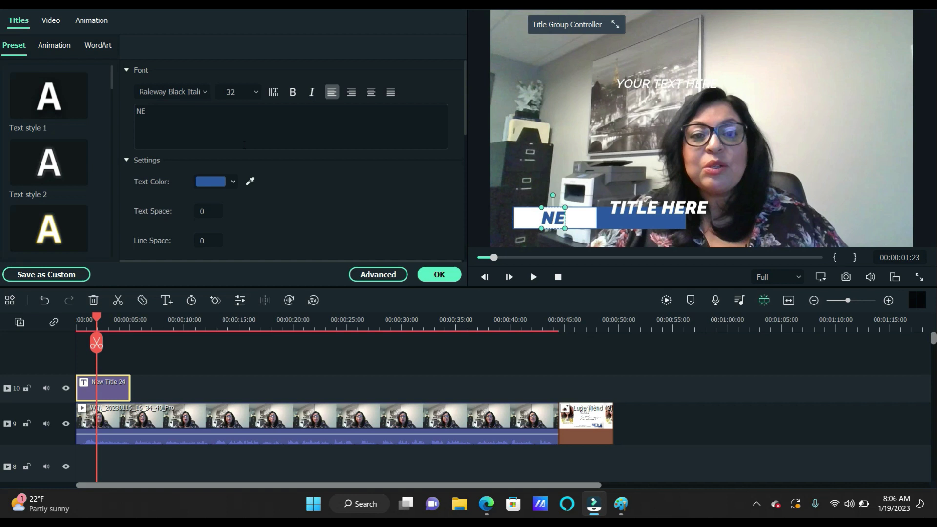
type("XA")
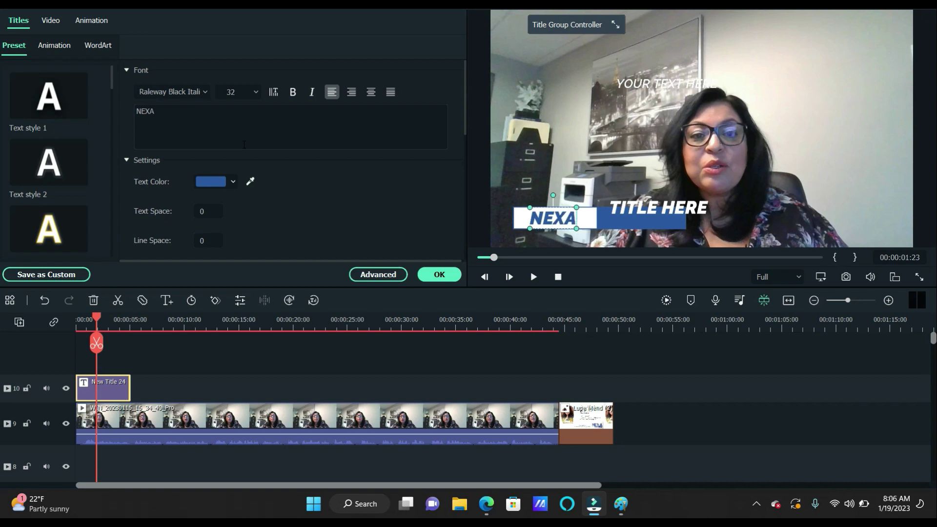
left_click(648, 209)
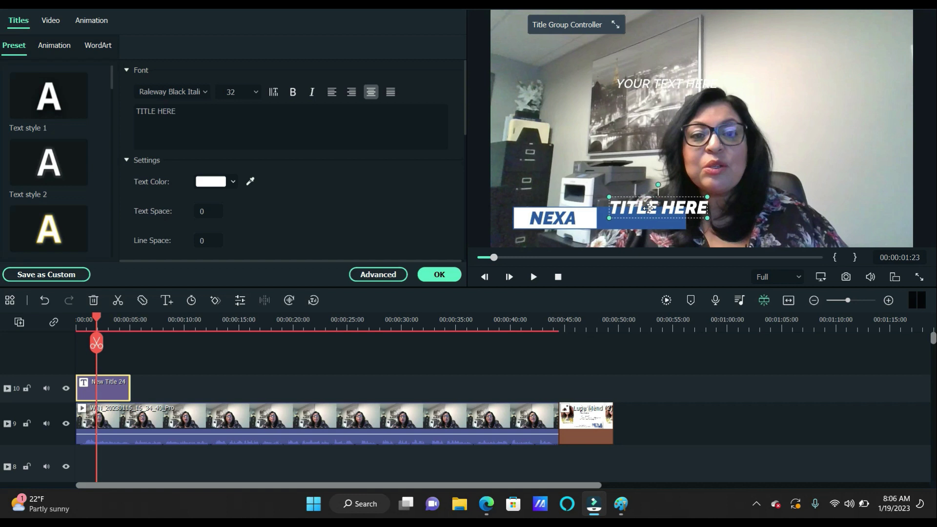
double_click(648, 209)
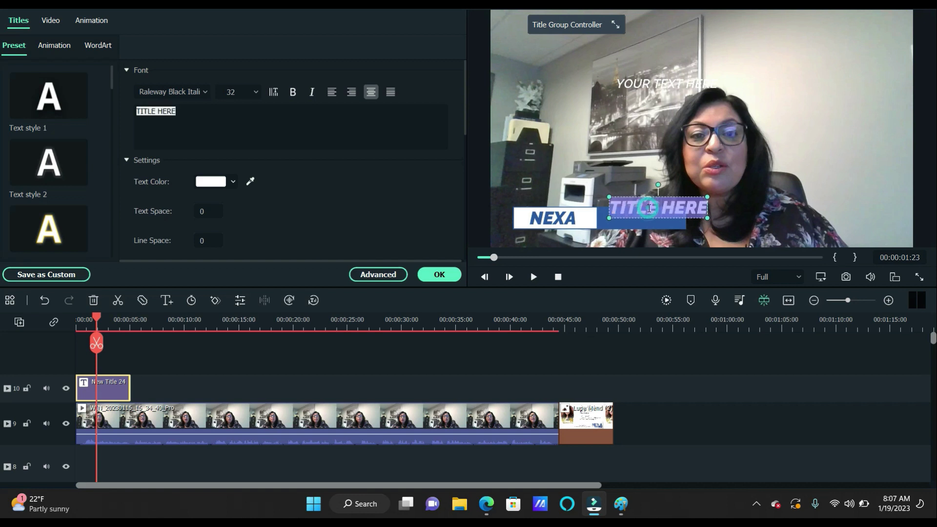
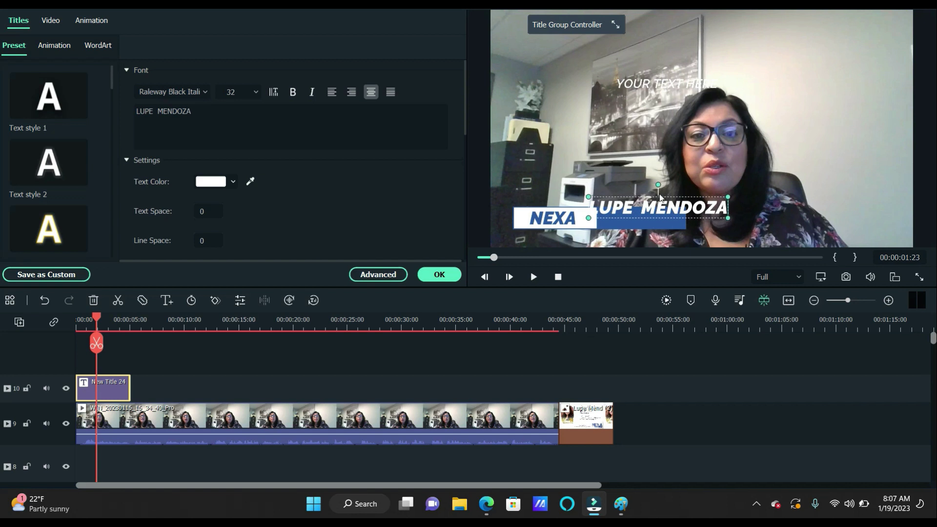
left_click(657, 196)
left_click(656, 200)
left_click_drag(656, 200, 665, 211)
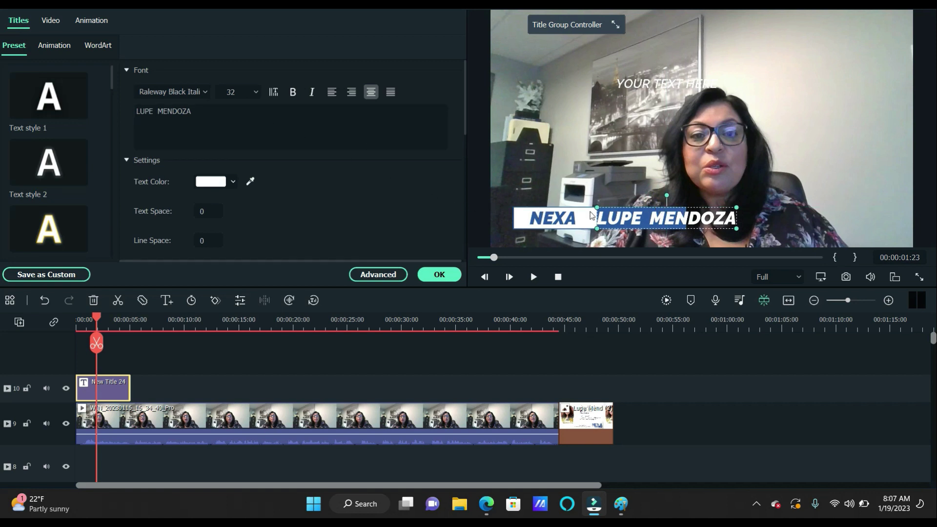
left_click(611, 214)
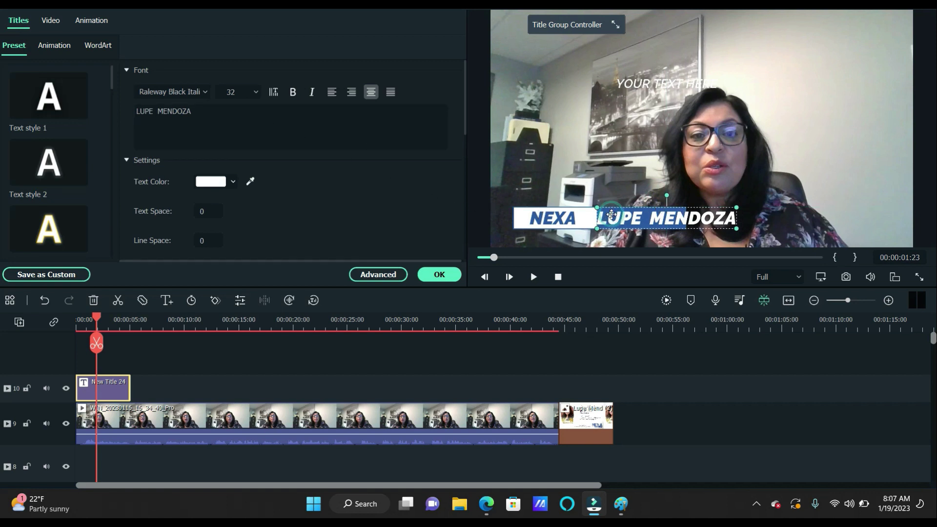
left_click(255, 93)
left_click(235, 128)
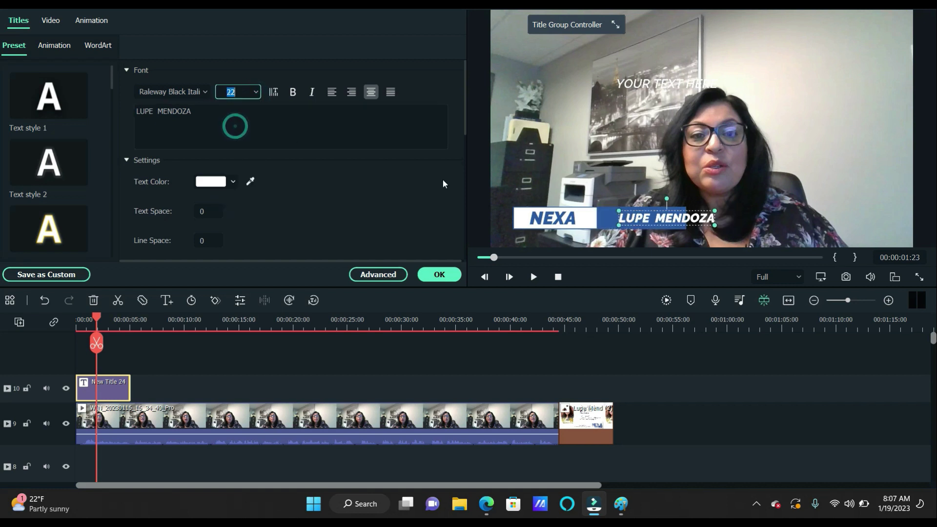
left_click(629, 188)
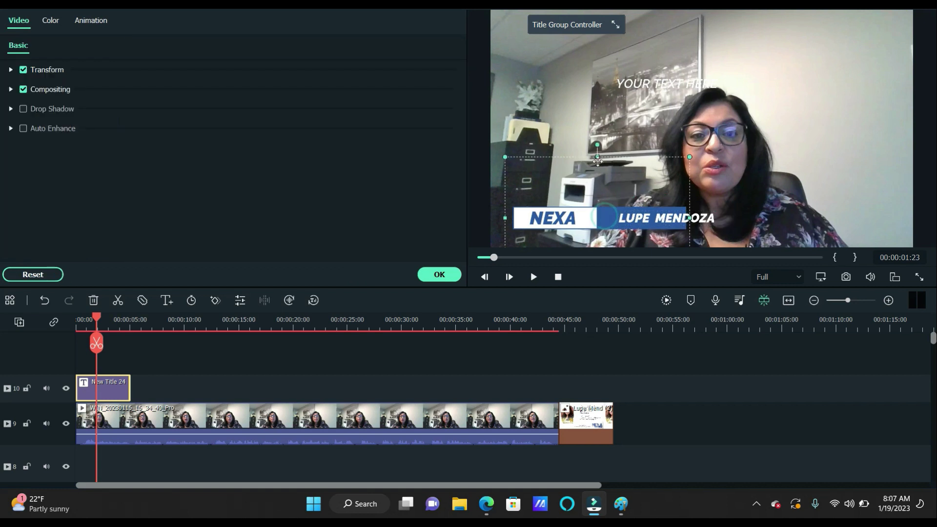
left_click_drag(517, 166, 538, 180)
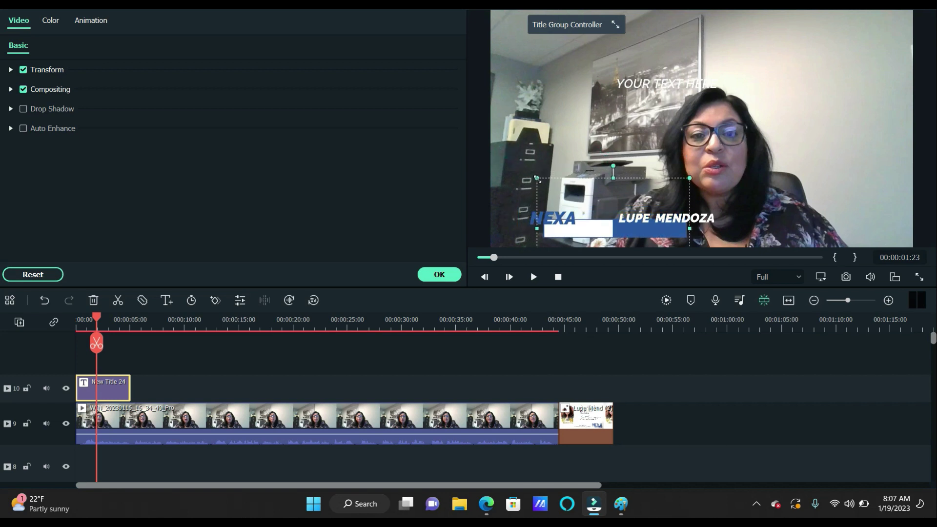
left_click_drag(586, 234, 535, 239)
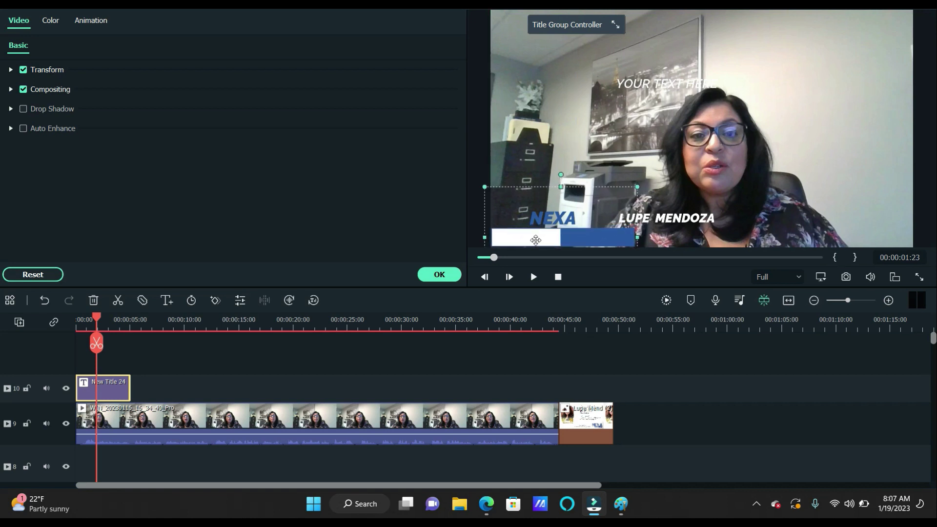
double_click(552, 219)
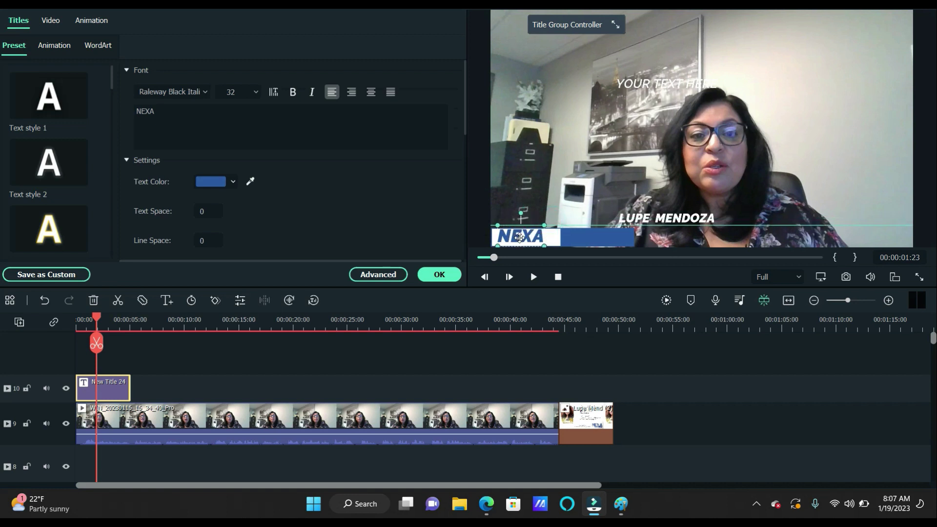
left_click(674, 219)
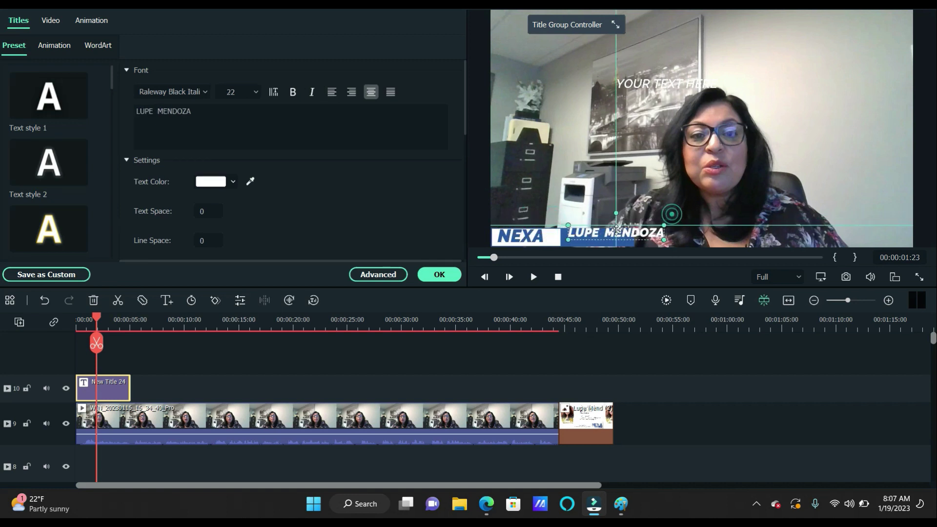
left_click_drag(674, 218, 610, 211)
left_click(626, 239)
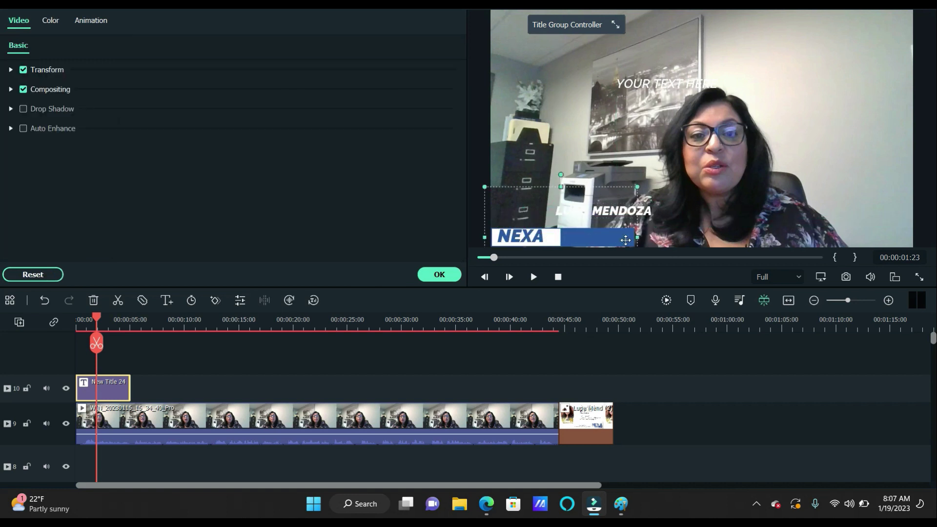
left_click_drag(656, 239, 618, 238)
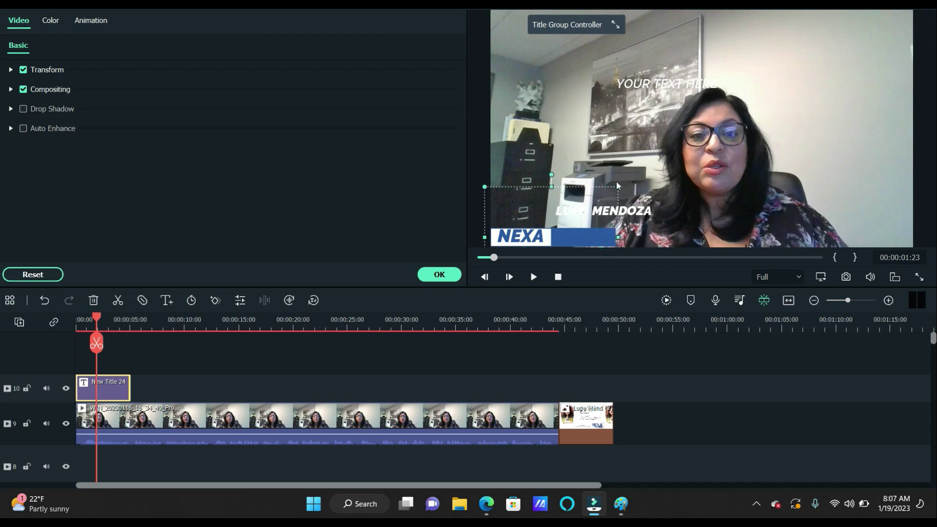
left_click_drag(616, 189, 634, 181)
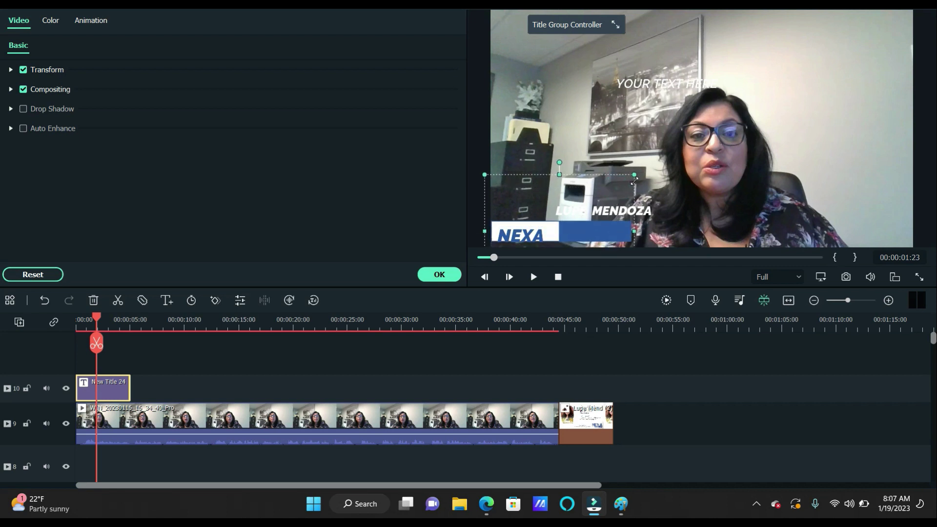
double_click(614, 225)
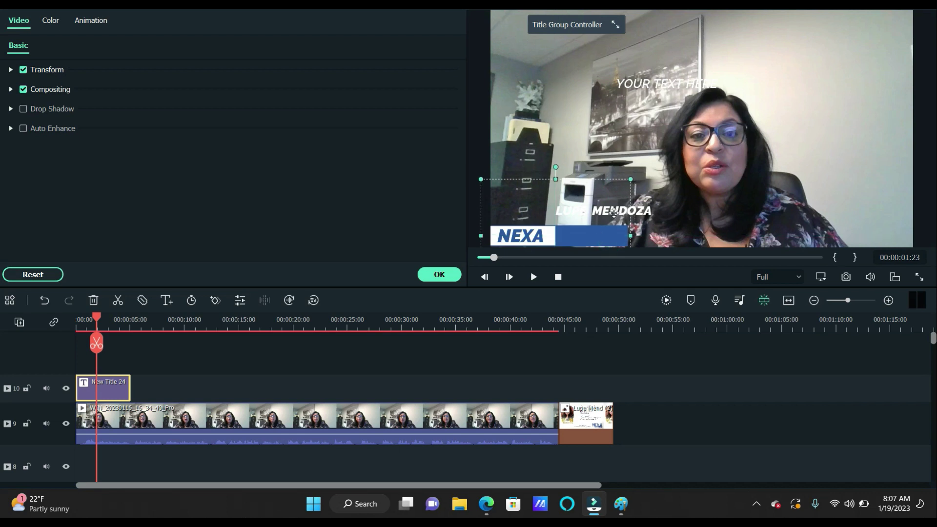
left_click_drag(614, 225, 612, 238)
left_click(256, 93)
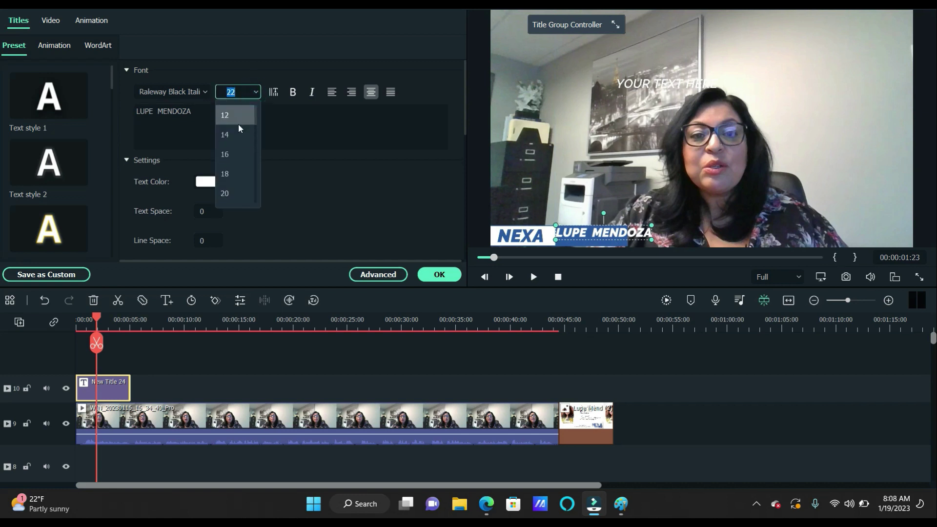
left_click(235, 133)
left_click_drag(605, 233, 598, 235)
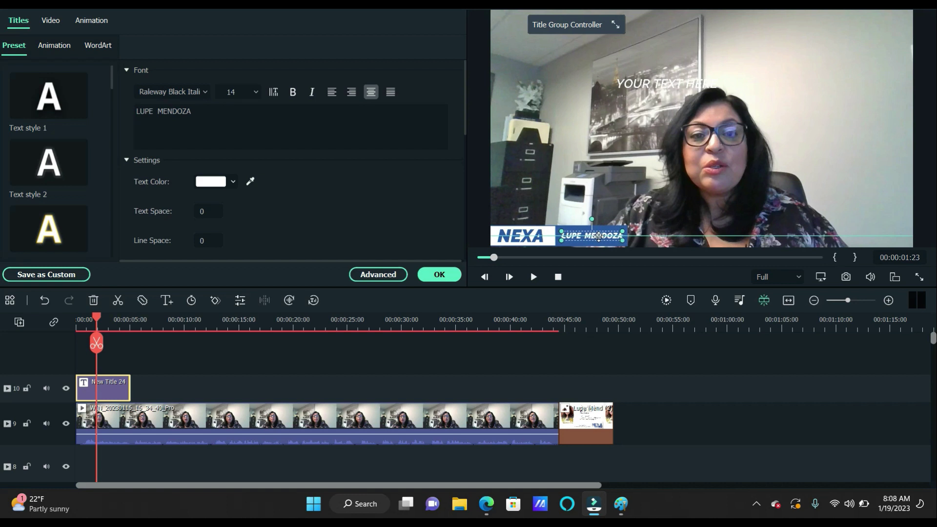
left_click(604, 201)
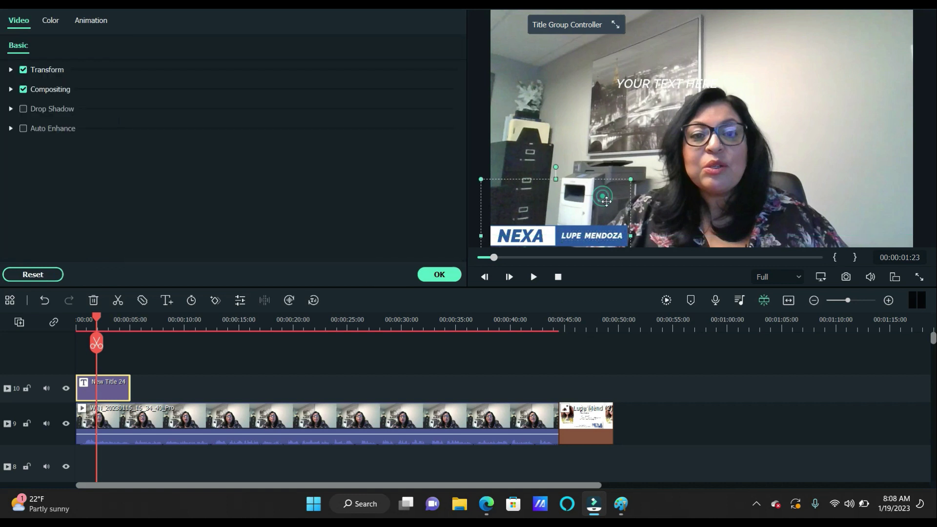
left_click(579, 235)
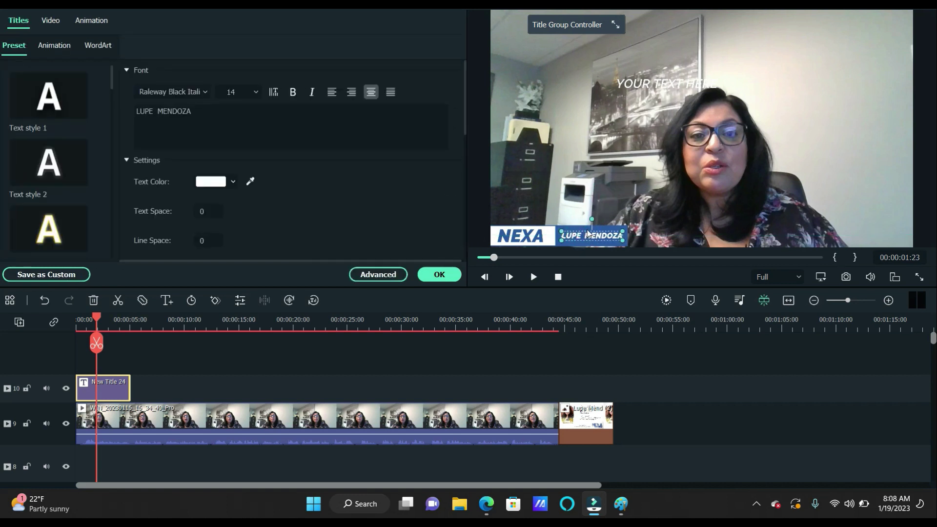
left_click(253, 92)
left_click(240, 154)
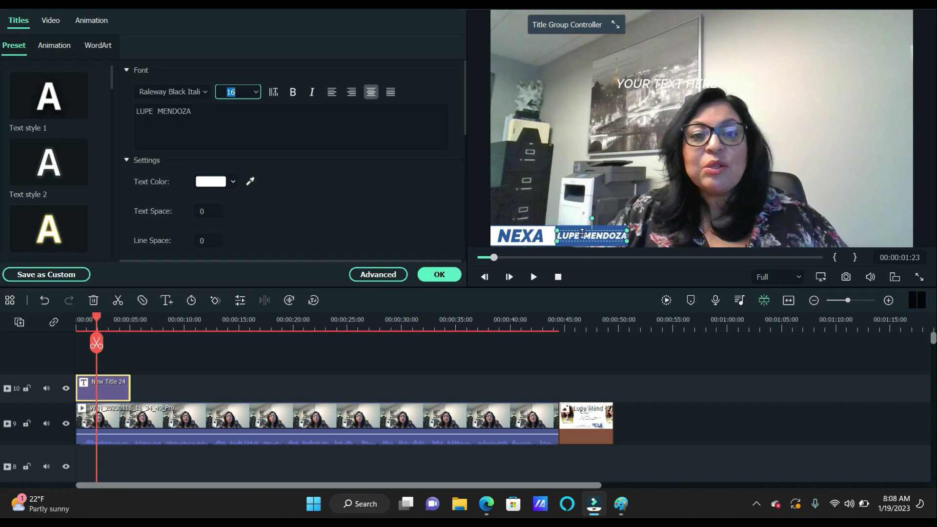
Widen the name's text box, reduce it to size 12, and shift it left in the bar
left_click(582, 207)
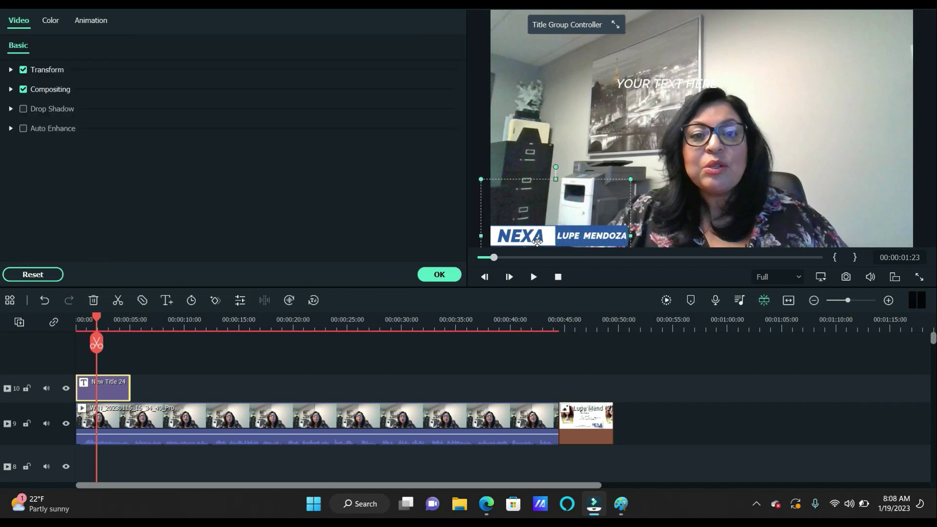
left_click(592, 158)
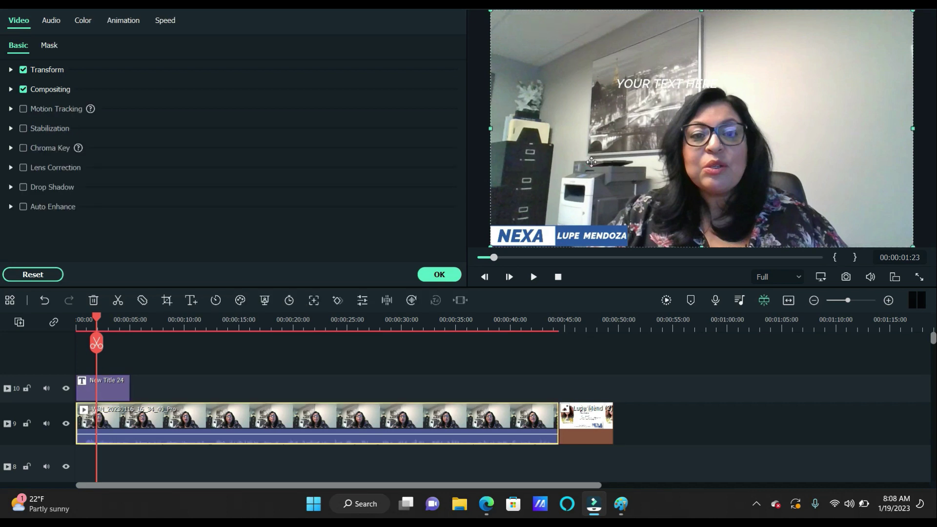
left_click(605, 232)
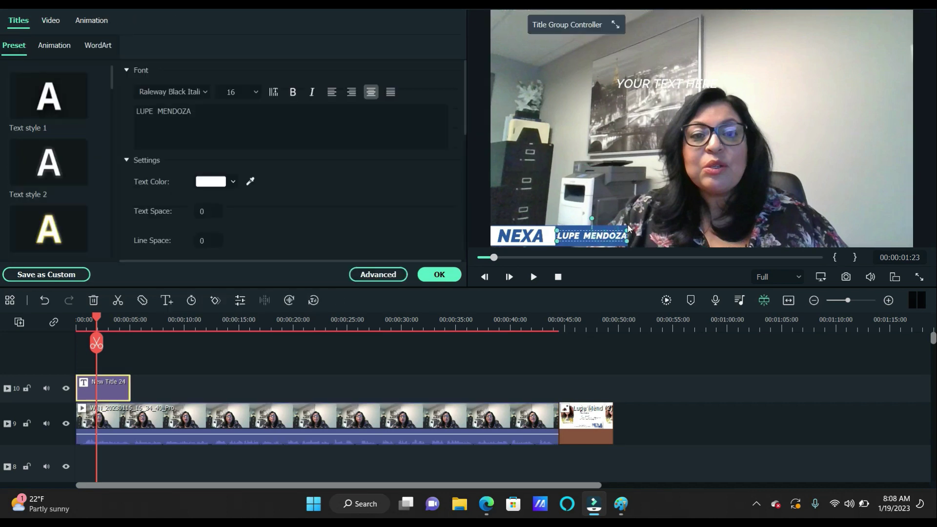
left_click_drag(628, 228, 637, 229)
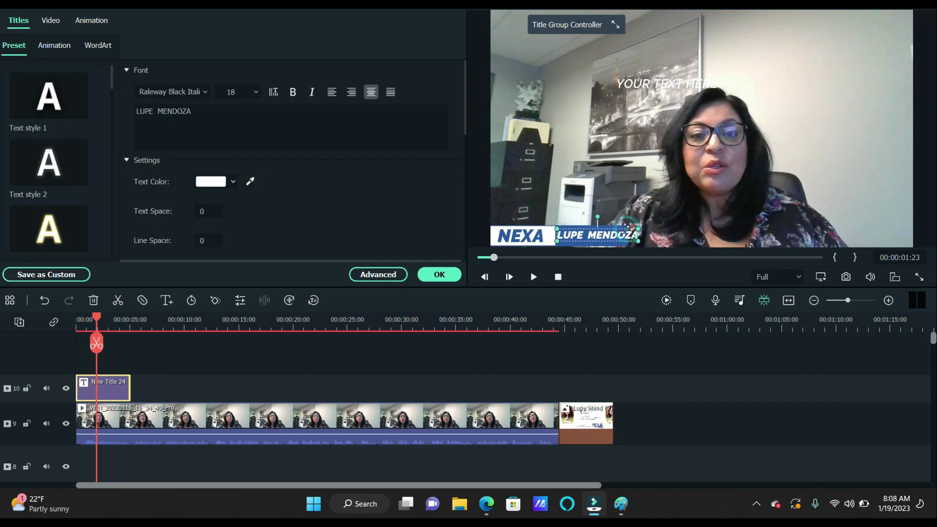
left_click(256, 93)
left_click(243, 115)
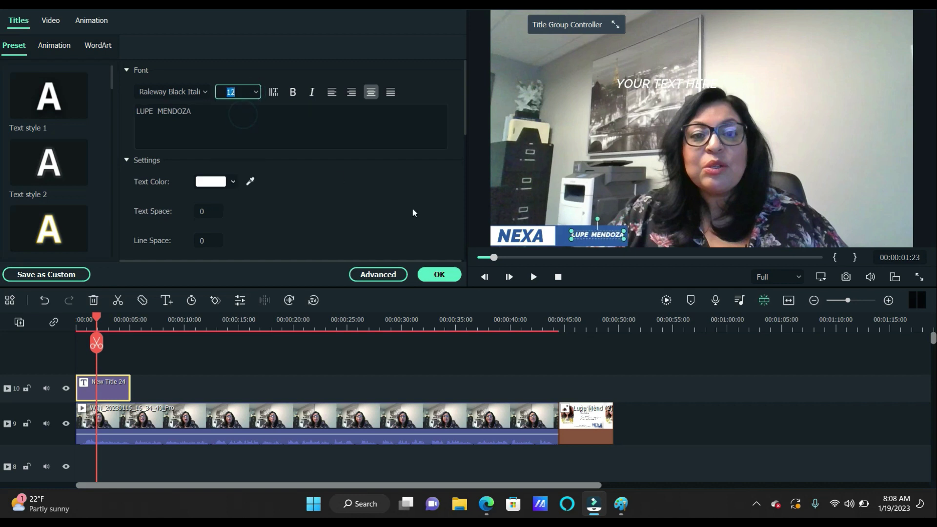
left_click_drag(590, 234, 581, 235)
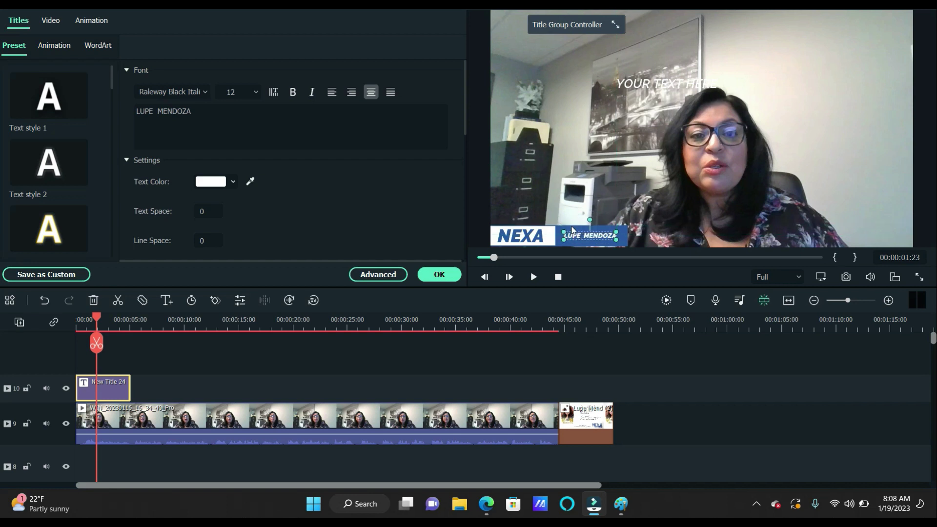
Set the name back to size 16 and nudge it slightly lower in the blue bar
left_click(255, 94)
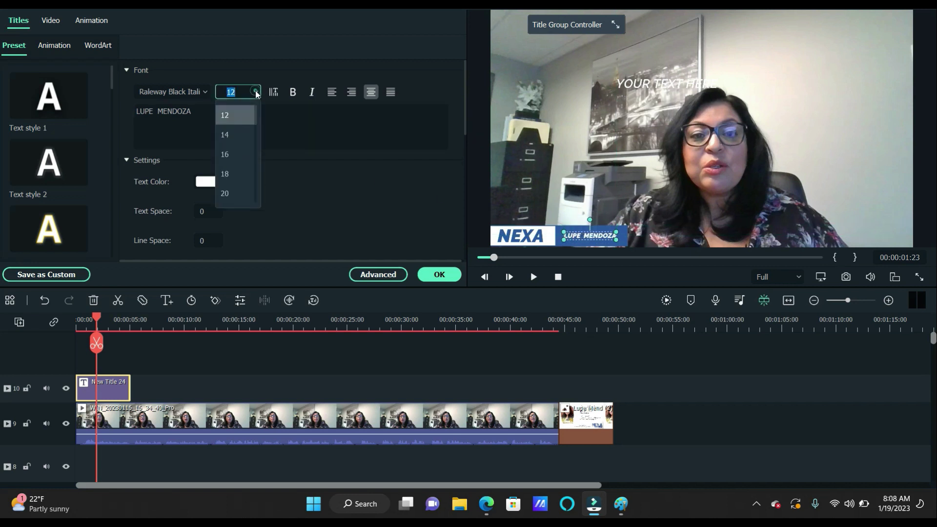
left_click(238, 132)
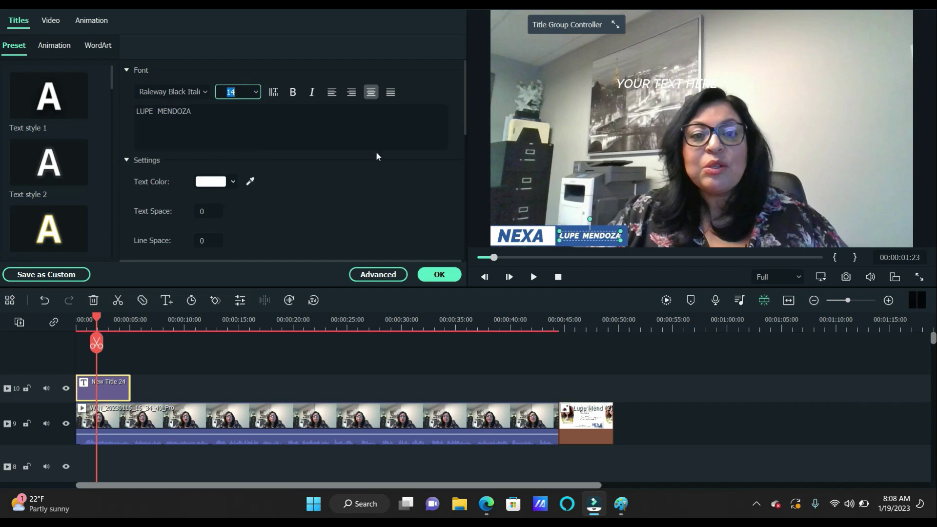
left_click(255, 93)
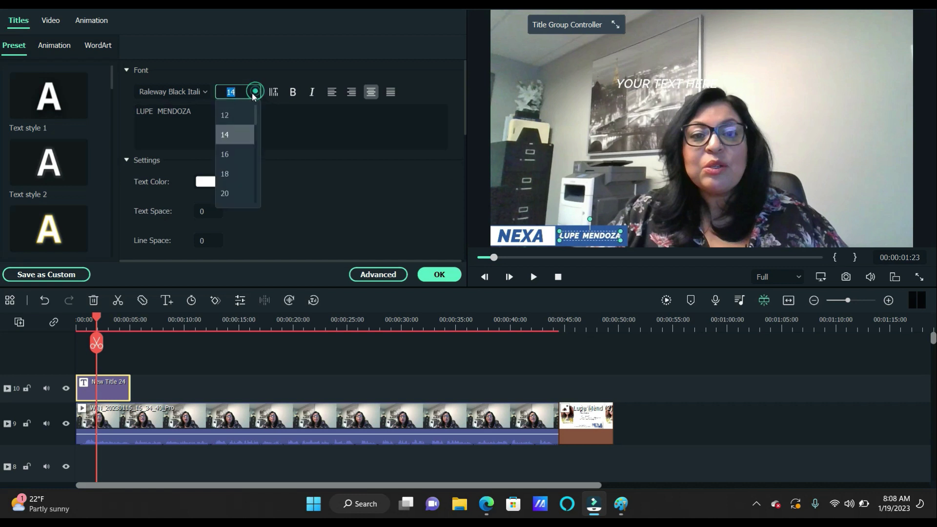
left_click(241, 146)
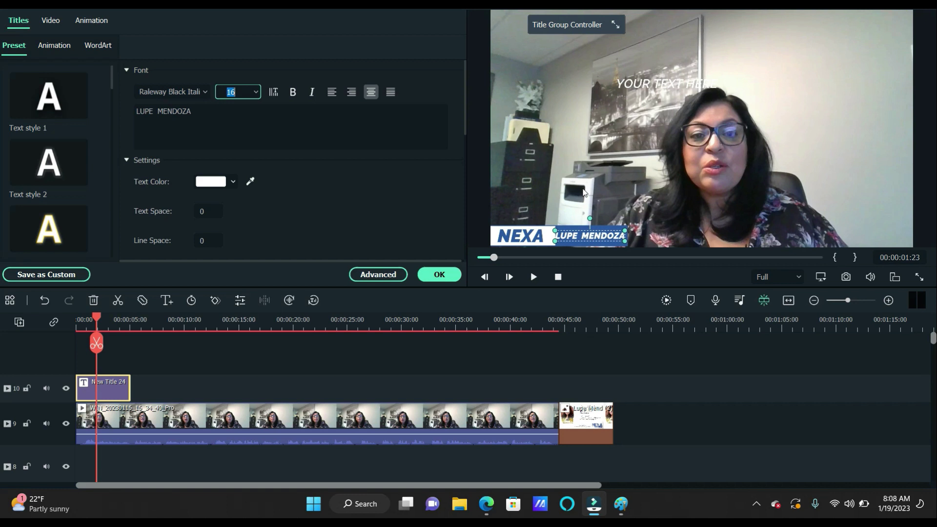
left_click(584, 192)
left_click(599, 234)
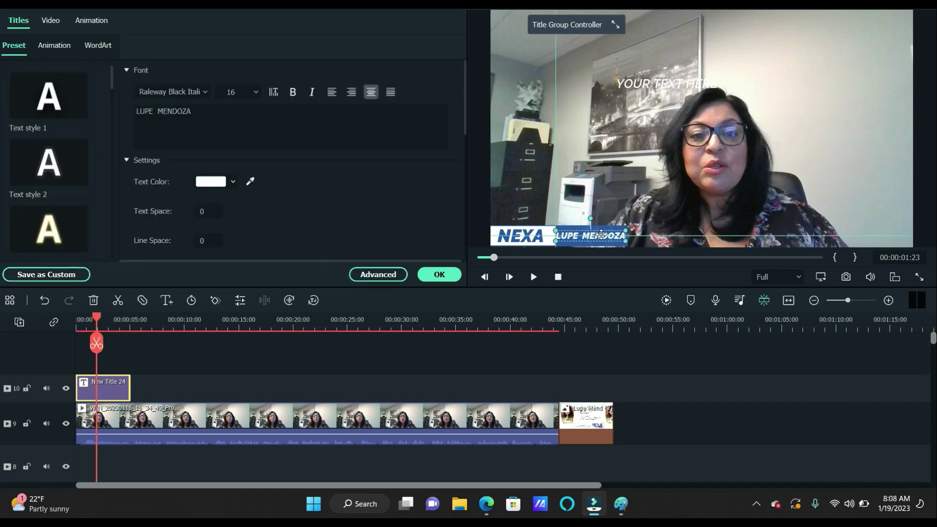
left_click_drag(602, 234, 603, 237)
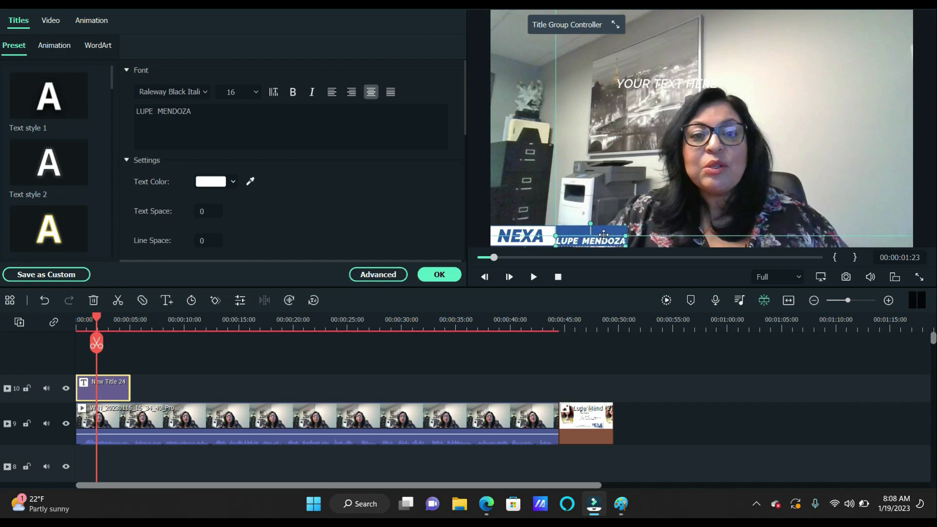
left_click(613, 204)
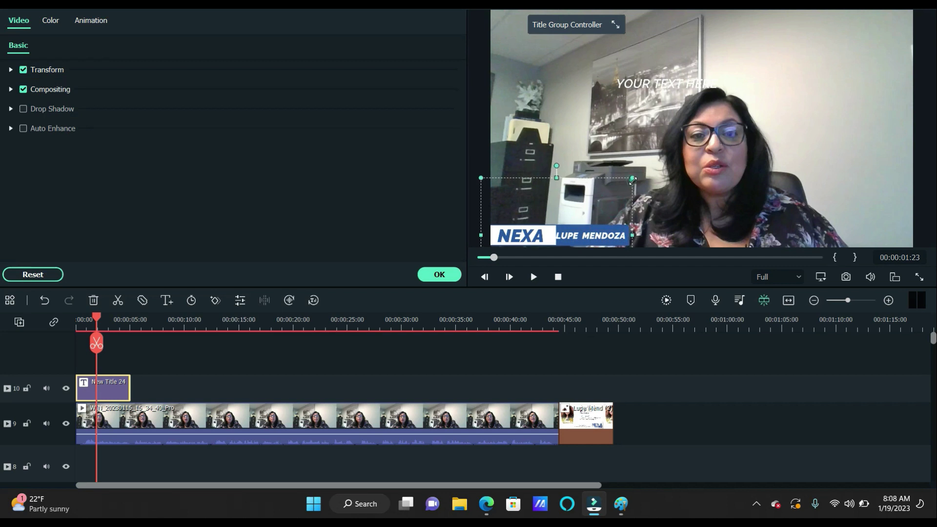
left_click(599, 236)
mouse_move(598, 236)
left_mouse_down()
mouse_move(604, 230)
mouse_move(603, 242)
left_mouse_up()
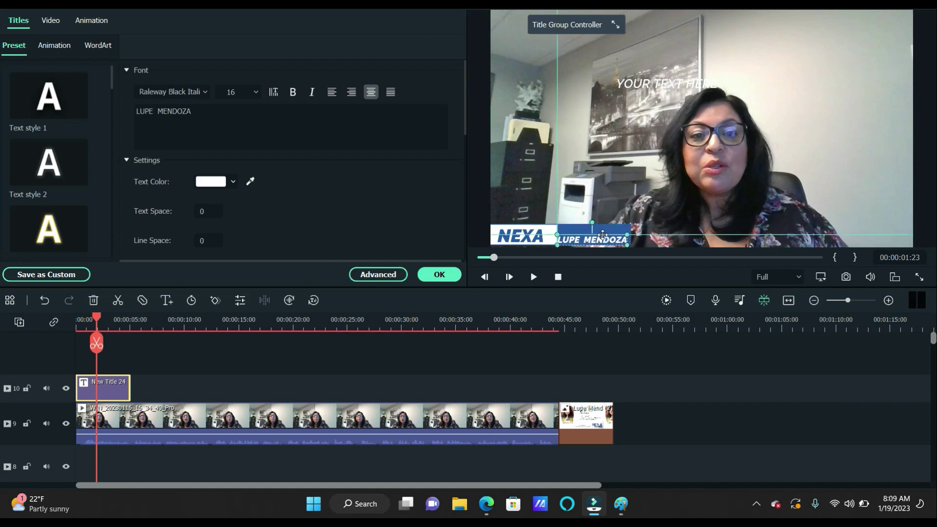
left_click(256, 93)
left_click(226, 130)
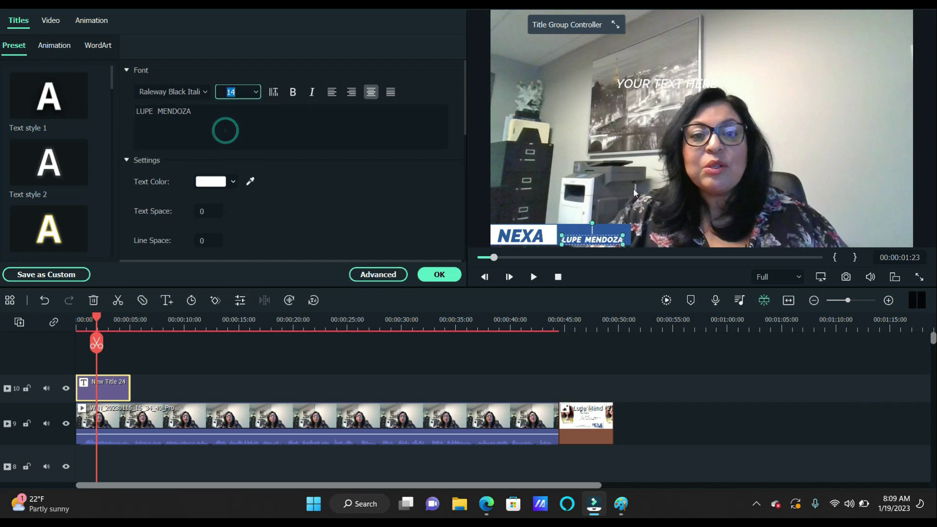
left_click(594, 232)
left_click(594, 232)
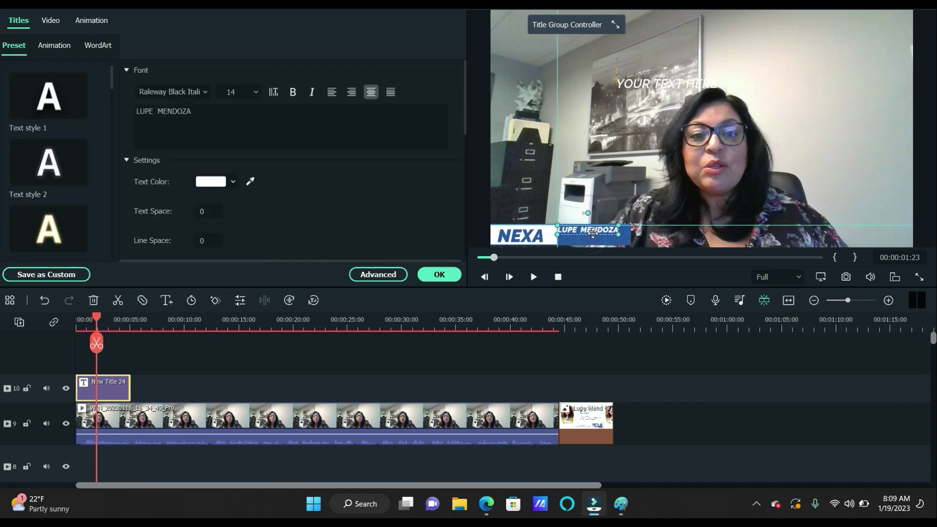
left_click_drag(594, 235, 601, 230)
left_click(604, 191)
left_click(600, 194)
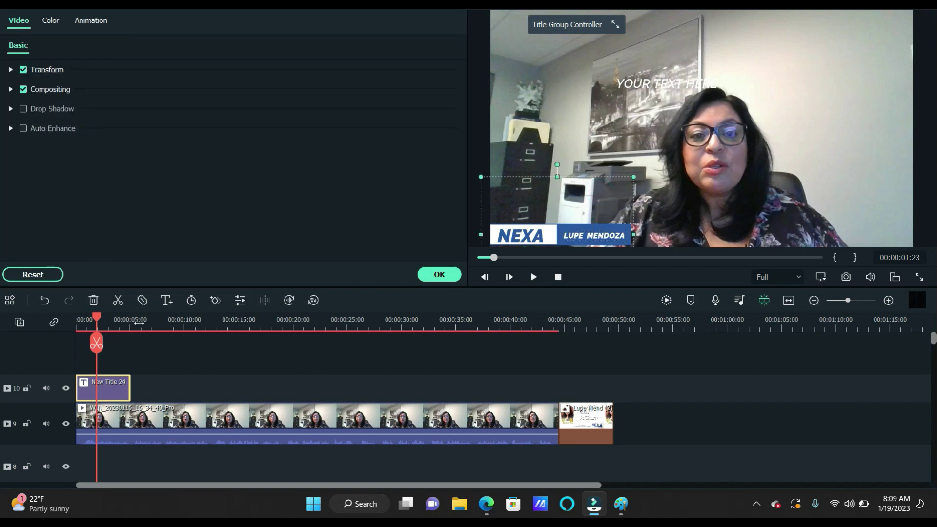
Play the first few seconds from the start to review the lower-third
left_click_drag(96, 320, 46, 318)
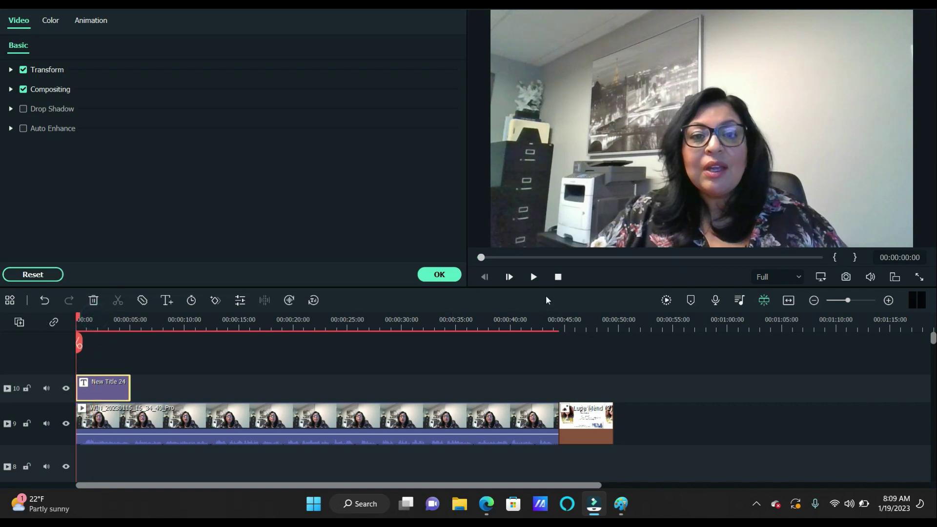
left_click(534, 277)
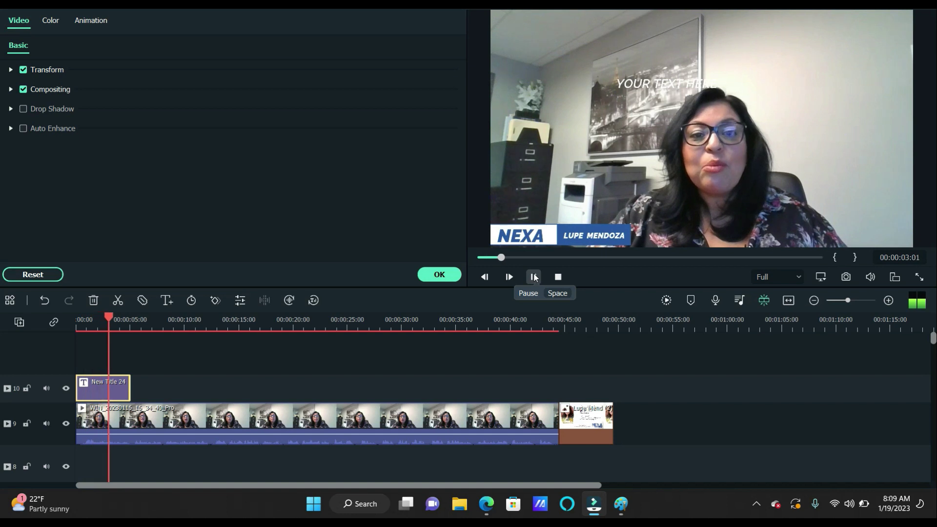
left_click(534, 277)
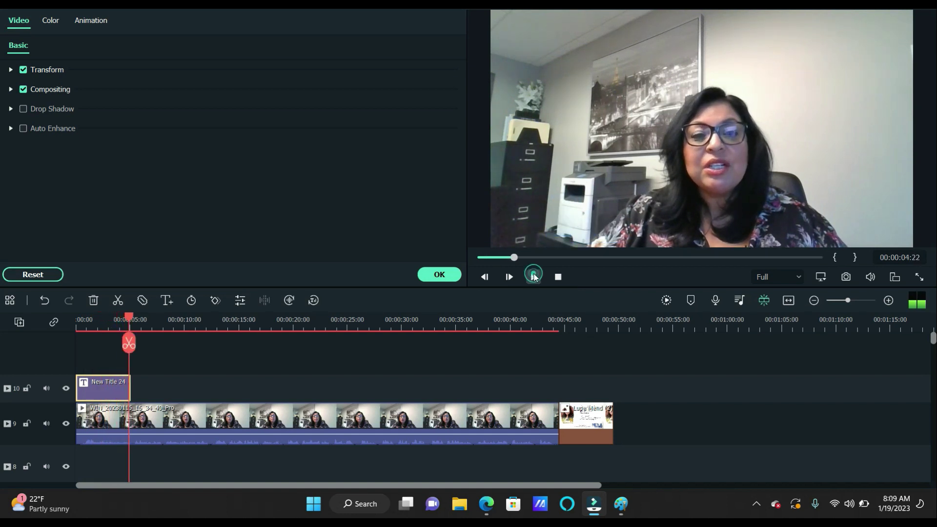
Stretch the title clip to the end of the talking-head video and replay from the start
left_click_drag(129, 381, 556, 390)
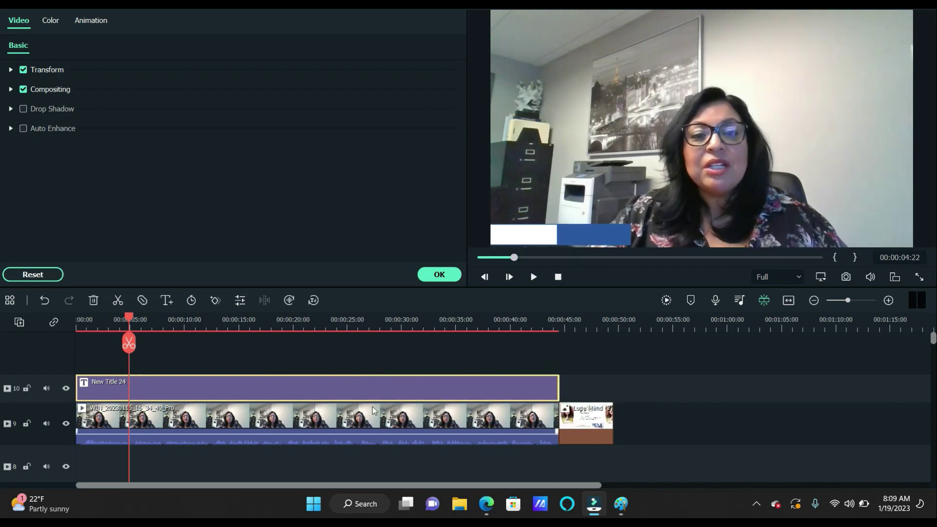
key("Home")
left_click(532, 277)
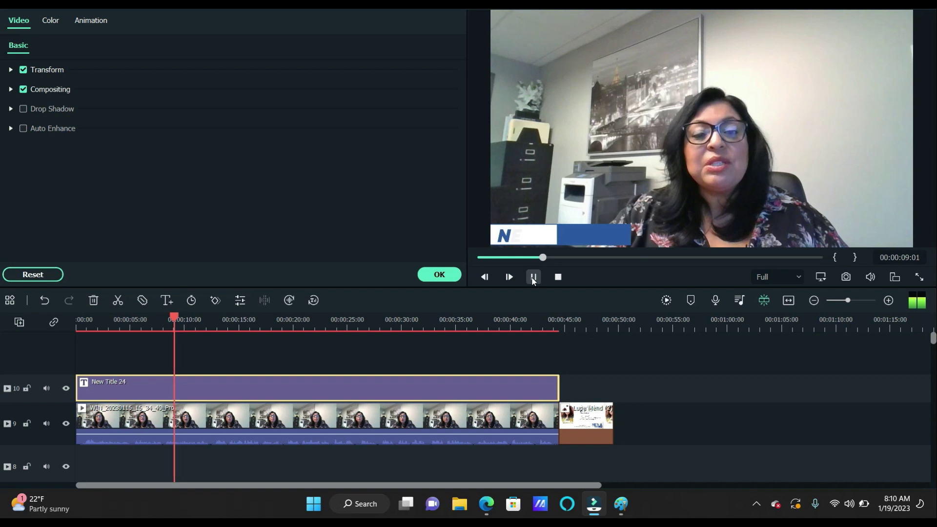
left_click(533, 277)
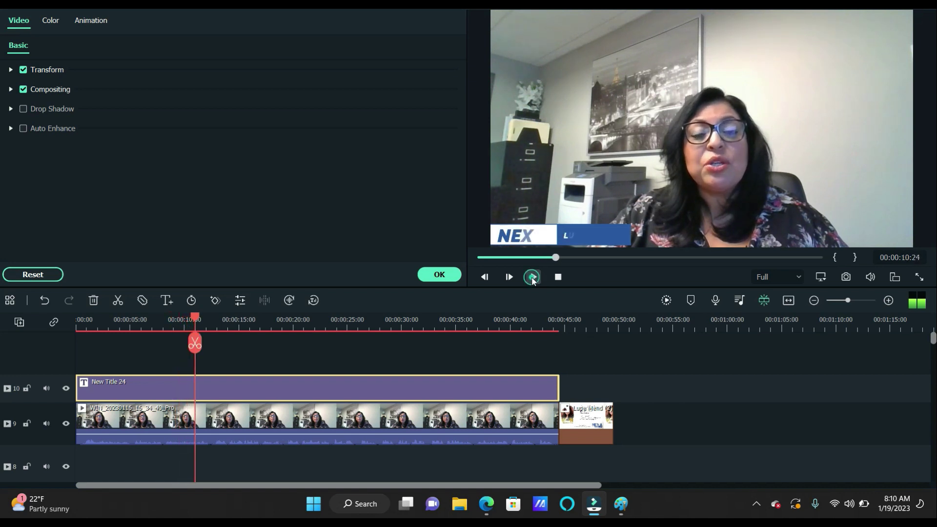
left_click_drag(195, 319, 129, 324)
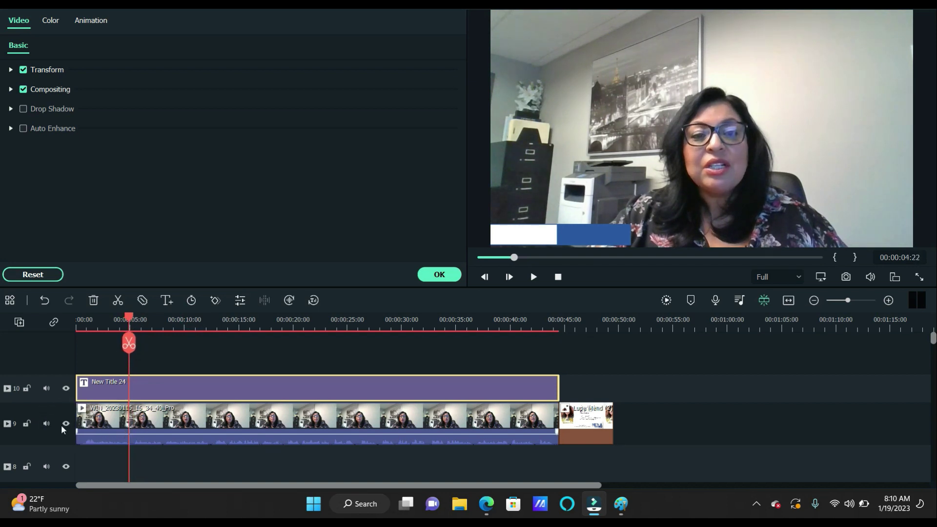
Lock the talking-head video track, split the title clip at the playhead, and replay from the start
left_click(28, 425)
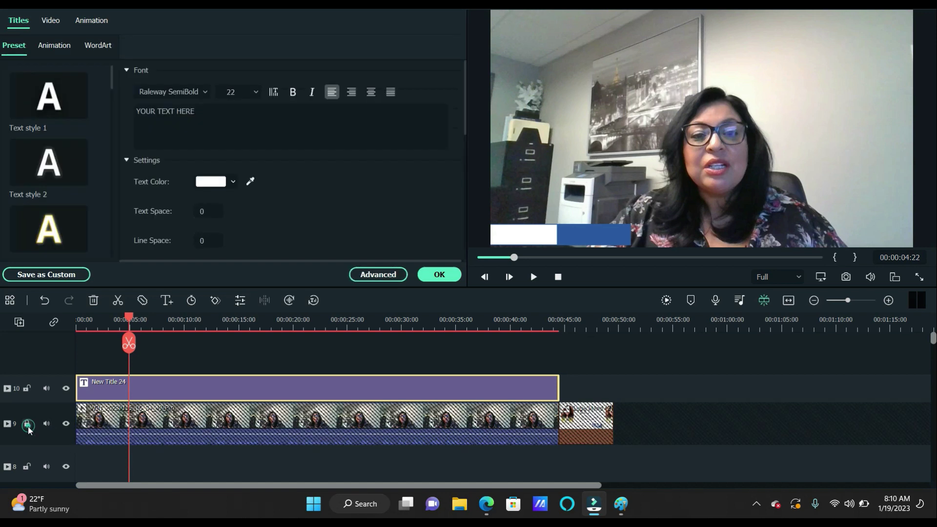
left_click(129, 343)
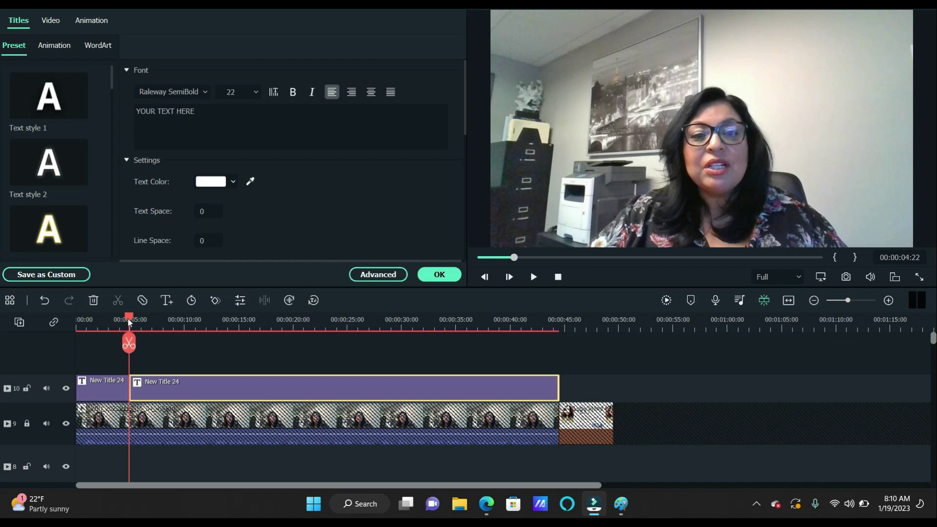
left_click_drag(129, 320, 73, 320)
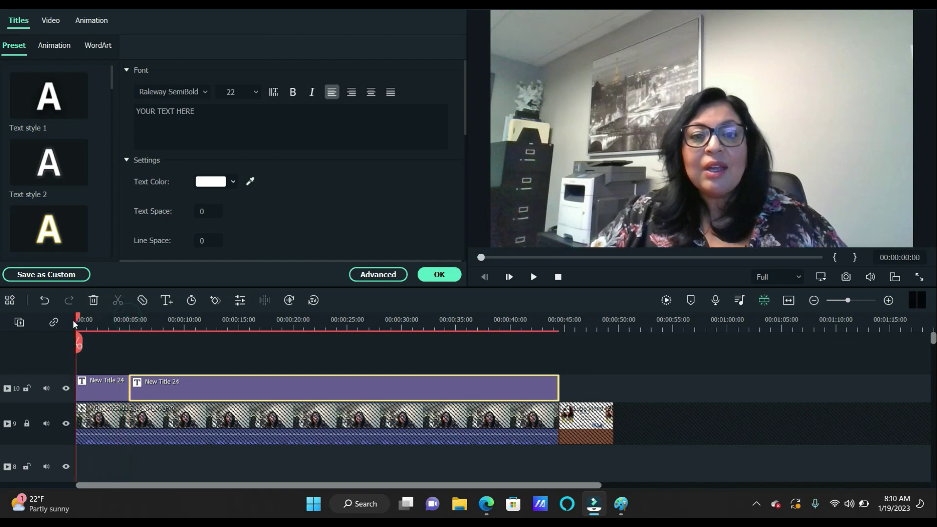
left_click(533, 277)
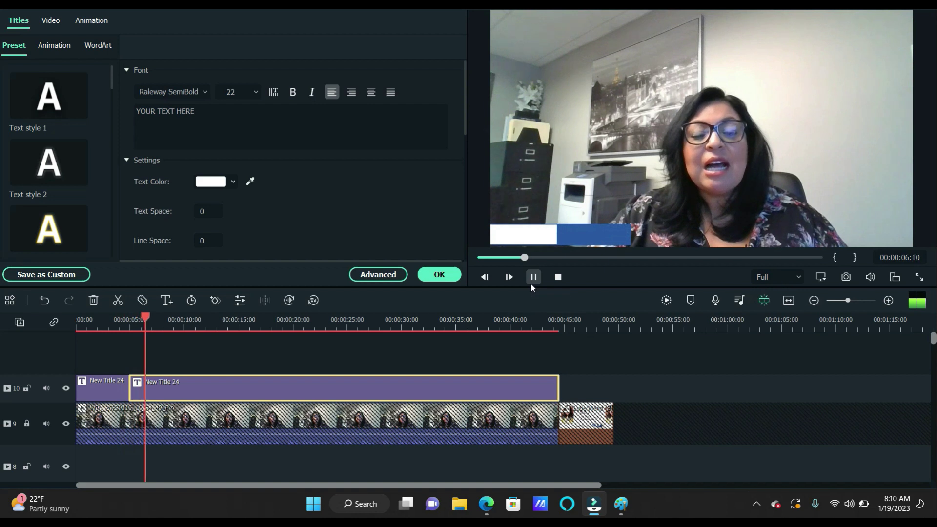
left_click(532, 279)
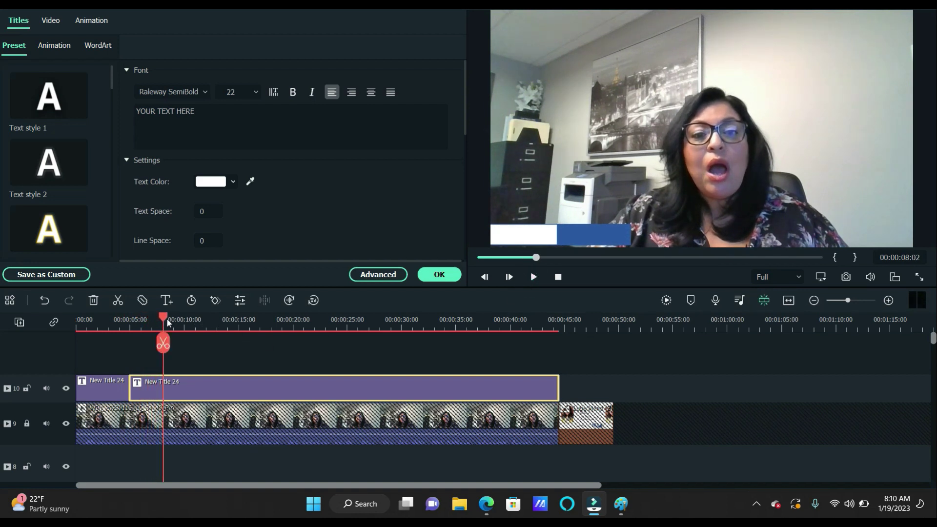
Pause on the full lower-third and move YOUR TEXT HERE to the top-right corner
left_click(533, 277)
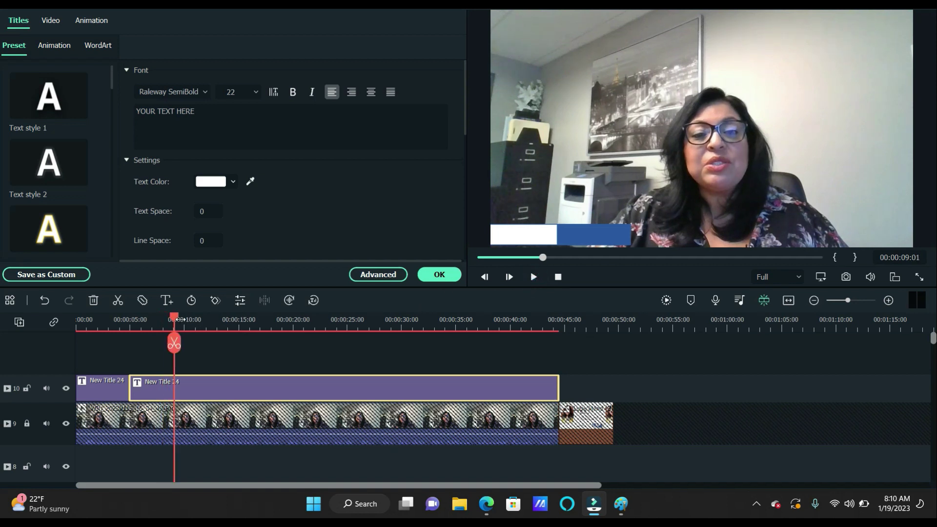
left_click_drag(176, 320, 77, 331)
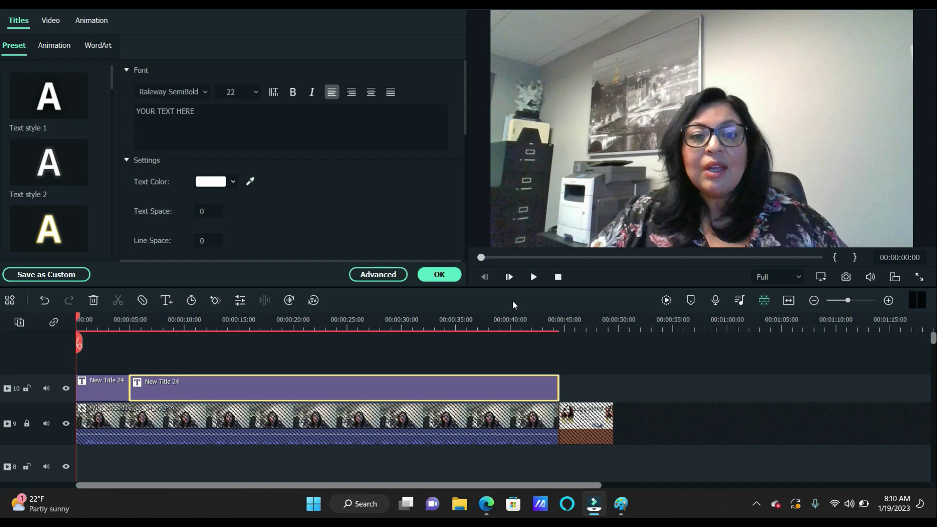
left_click(533, 277)
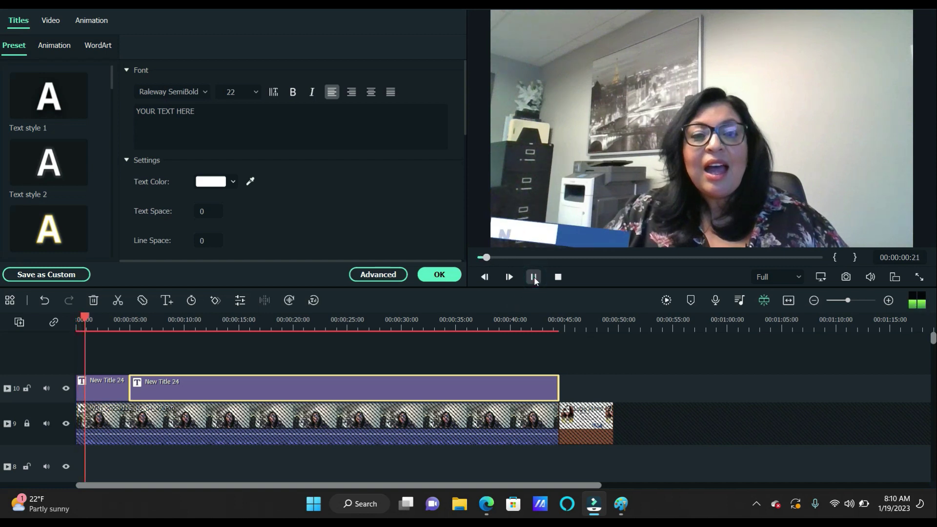
left_click(534, 277)
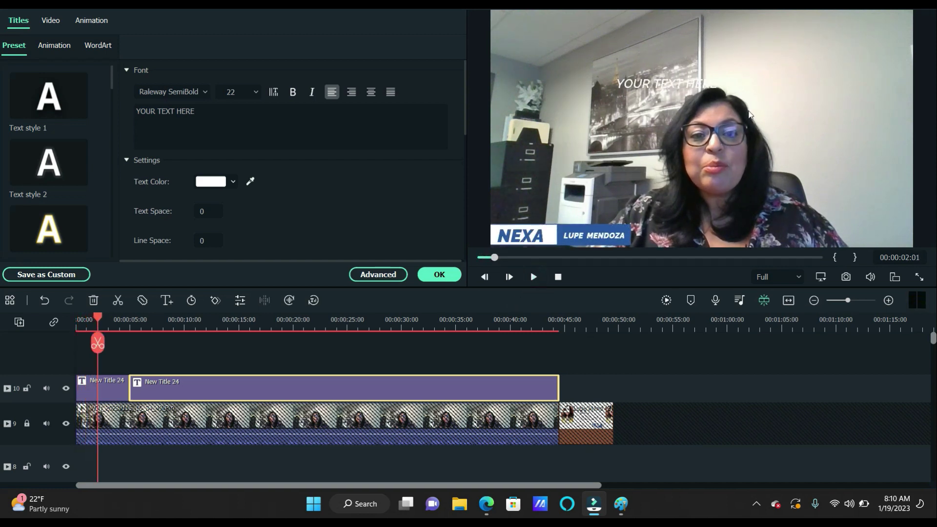
left_click(647, 84)
left_click_drag(718, 79, 825, 31)
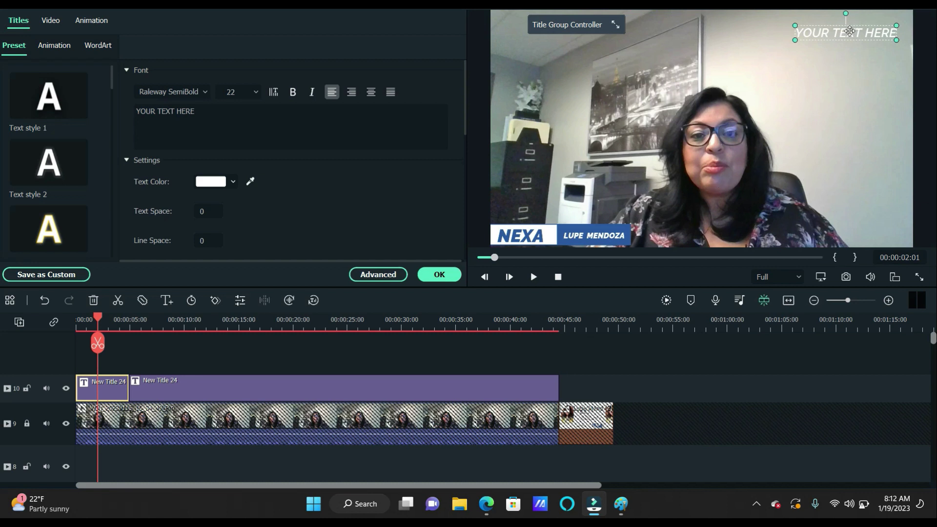
Move the title to the bottom-right corner and replace its text with 'MMLS#:' plus the ID number
left_click_drag(849, 31, 860, 234)
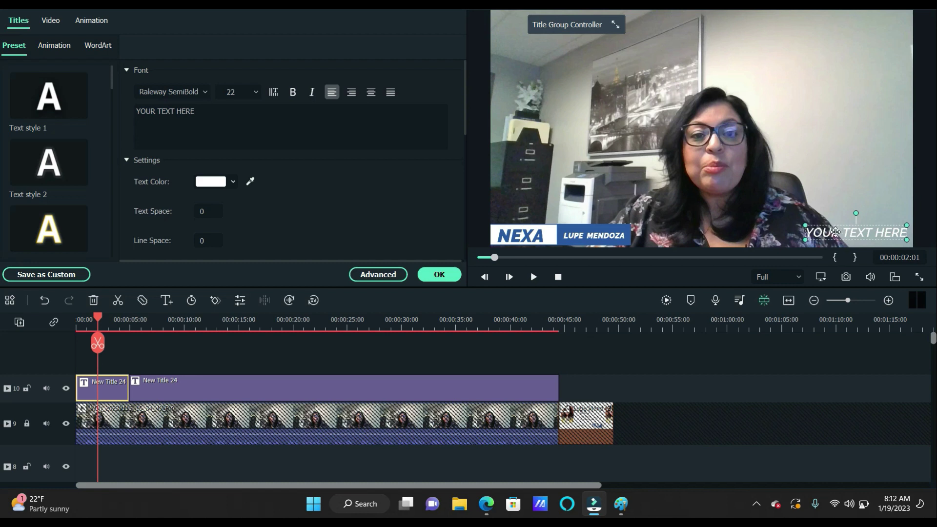
double_click(835, 233)
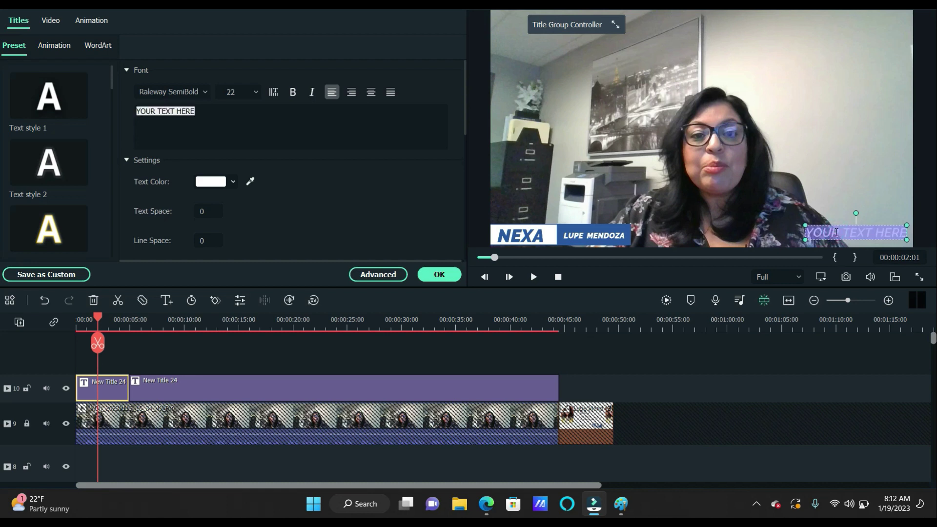
type("MM")
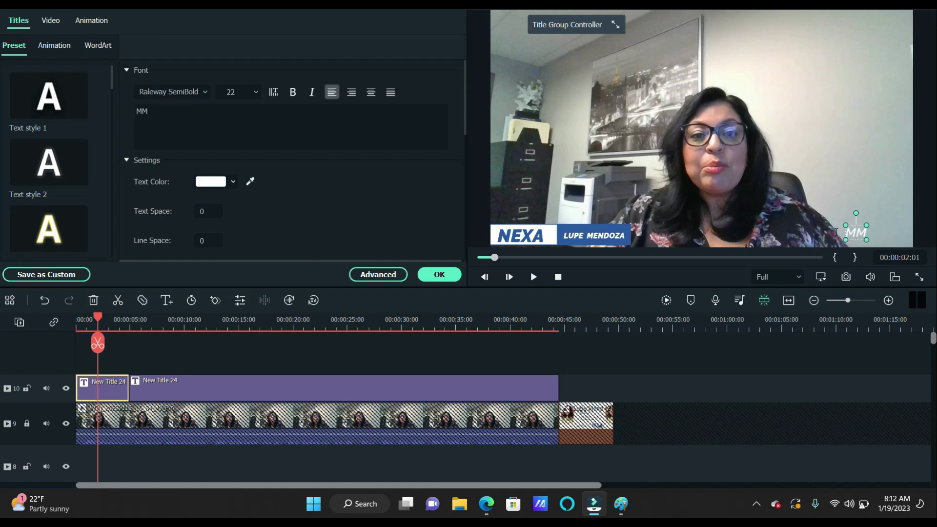
type("LS#")
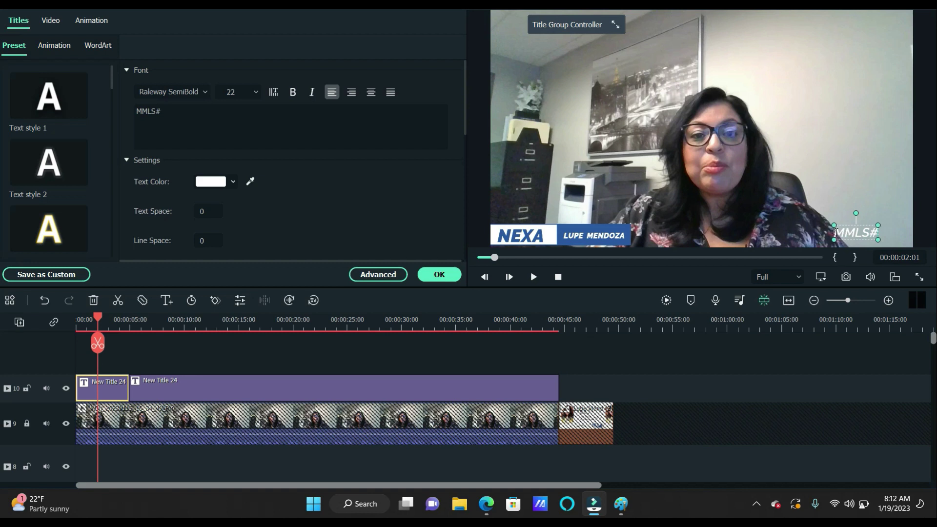
type(":")
key("BackSpace")
type(";")
key("BackSpace")
type(":383")
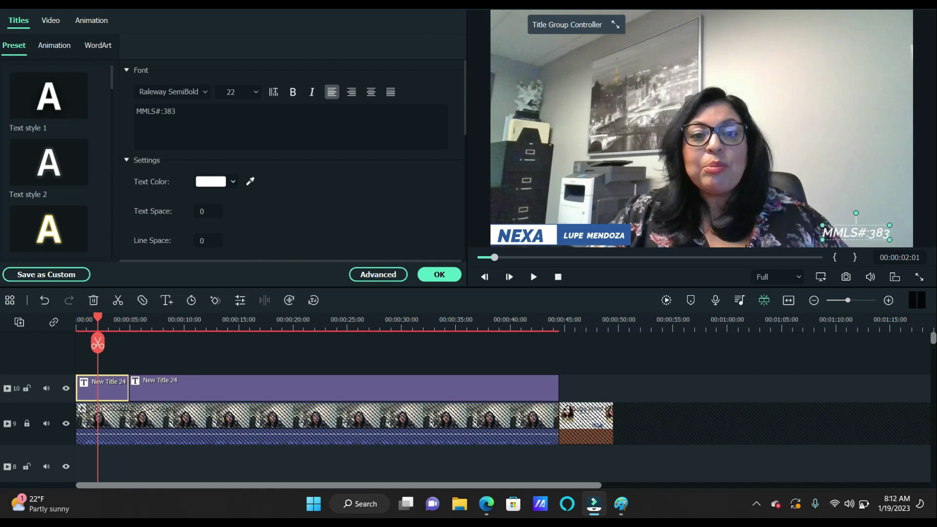
type("577")
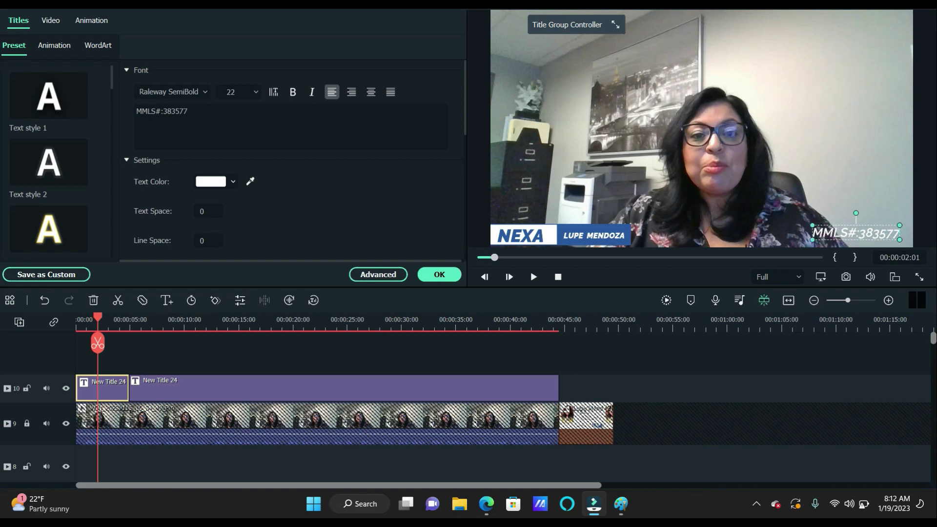
Set the MMLS title to bold Microsoft YaHei and add a space after the colon
left_click(204, 91)
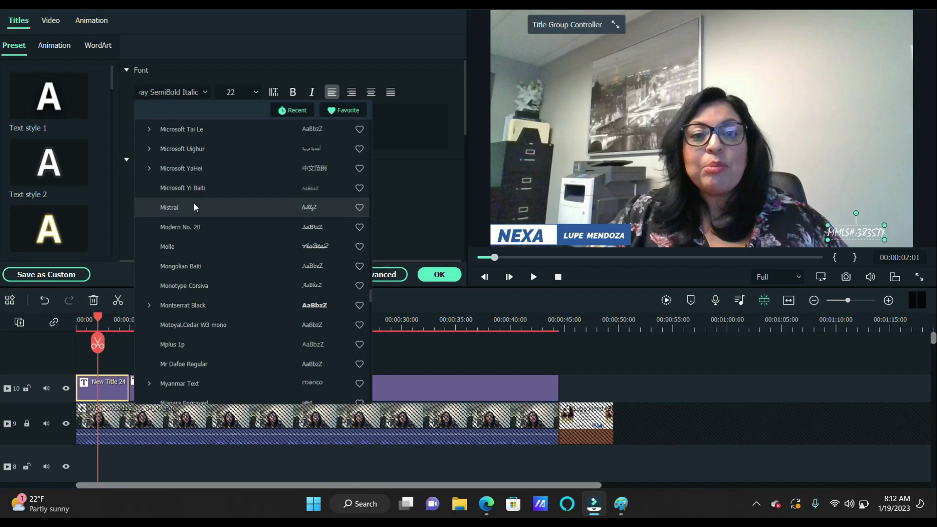
left_click(195, 177)
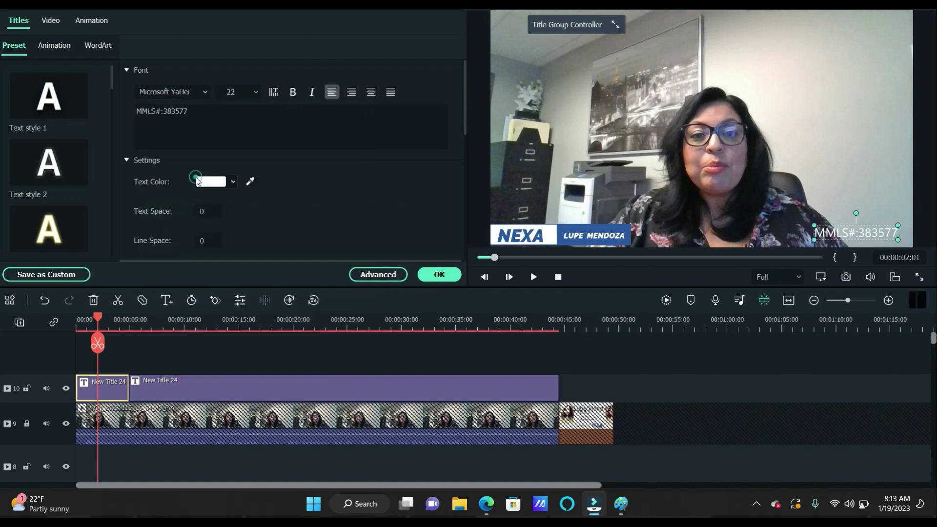
double_click(847, 233)
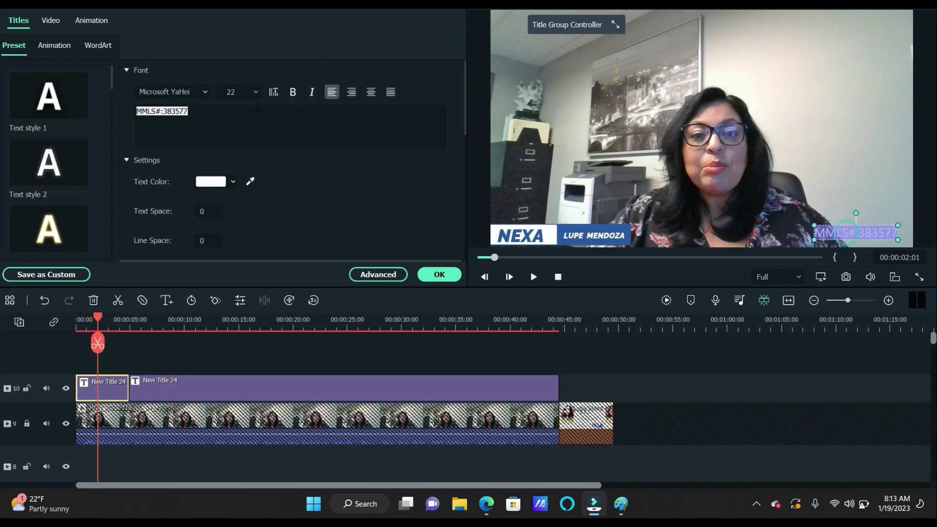
left_click(292, 93)
left_click(825, 229)
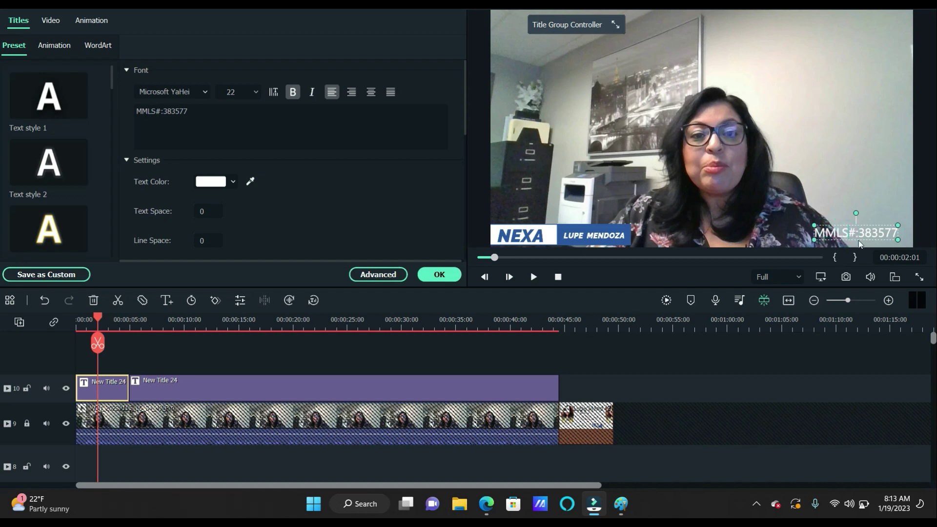
left_click(858, 234)
left_click(857, 236)
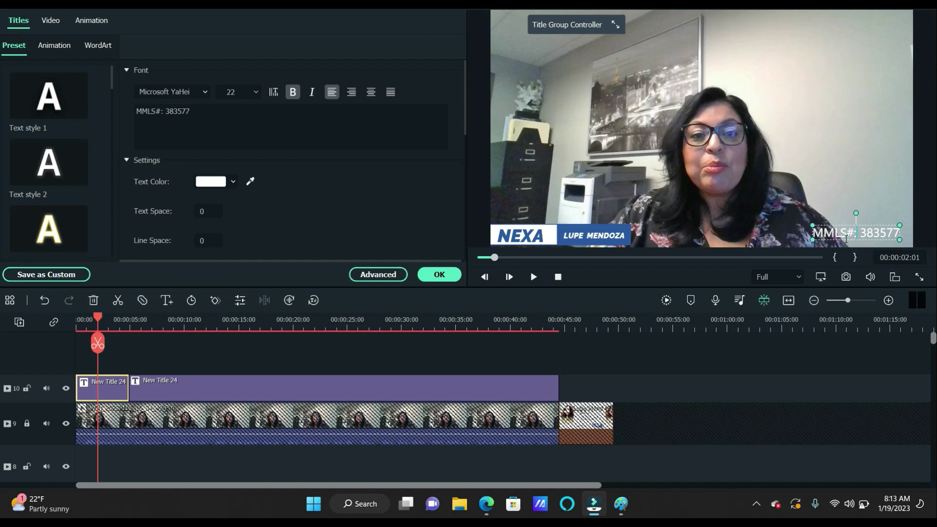
Close the title editor, nudge the MMLS# title further into the corner, and deselect it
left_click(888, 209)
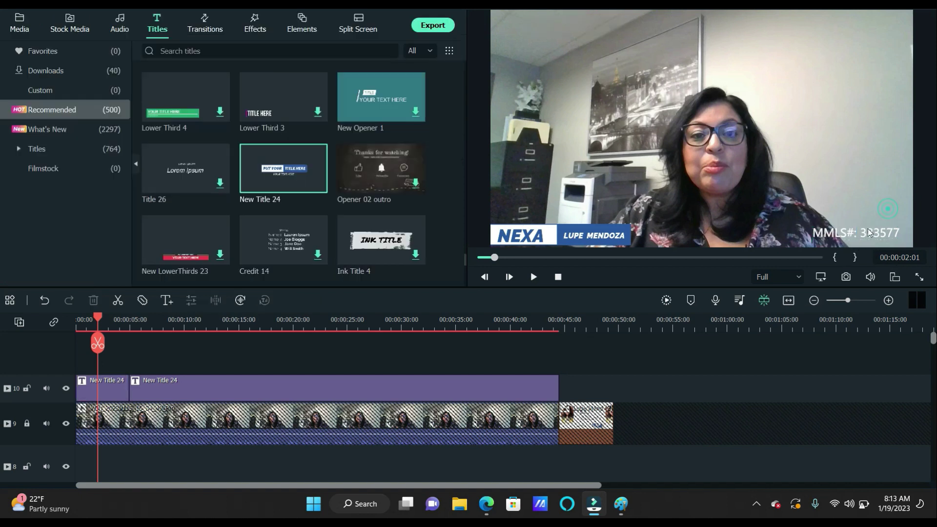
left_click_drag(867, 229, 875, 234)
left_click(884, 190)
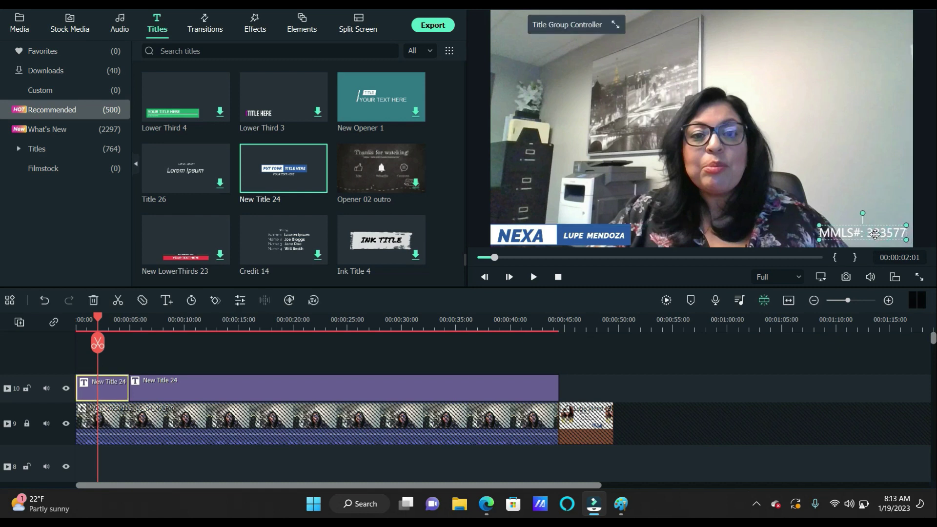
left_click(874, 191)
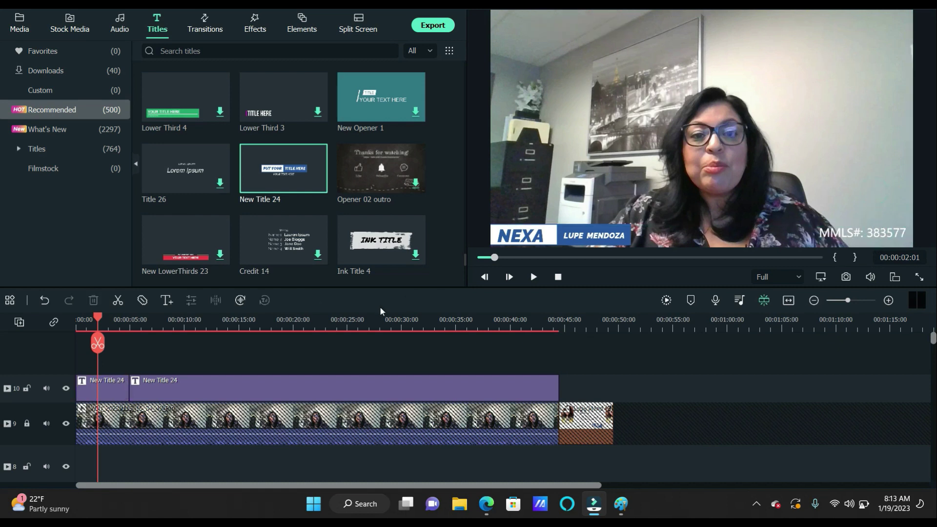
Rewind to the start and play the video to review the titles, pausing near 23 seconds
left_click_drag(100, 317, 76, 317)
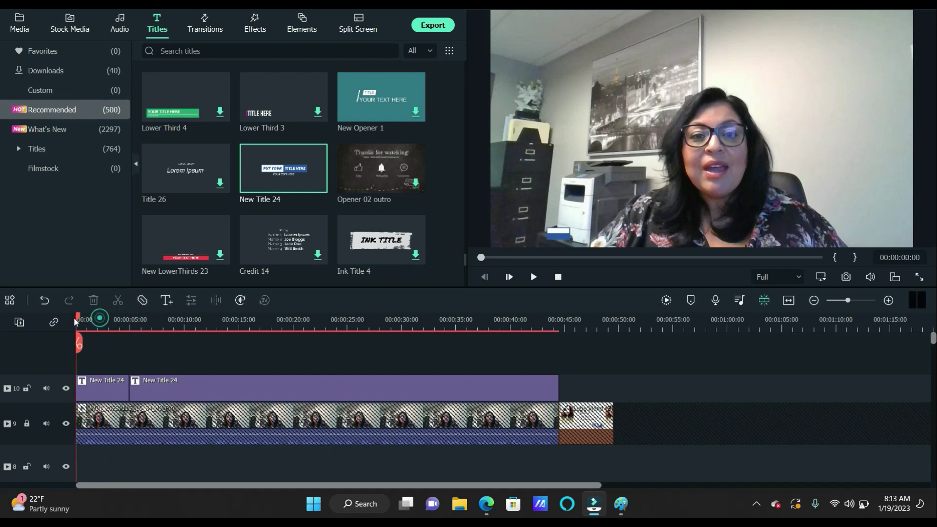
left_click(534, 276)
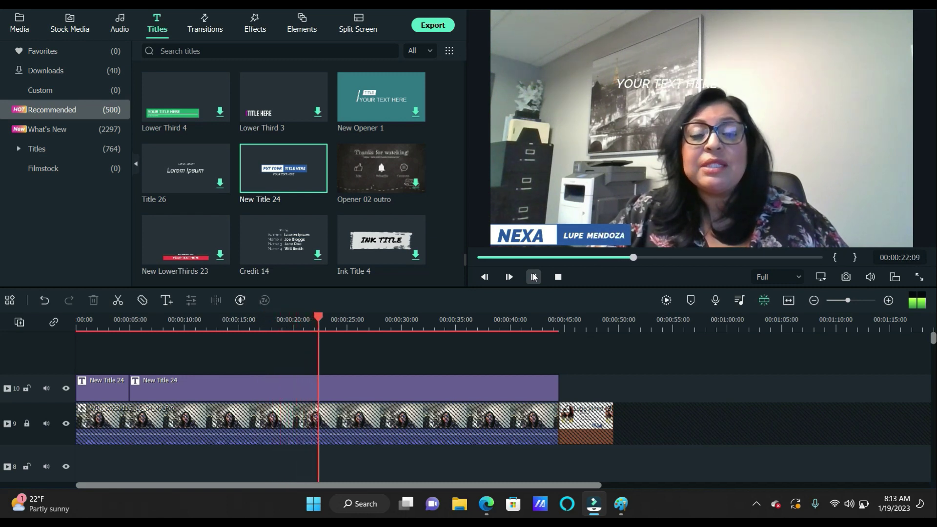
left_click(533, 277)
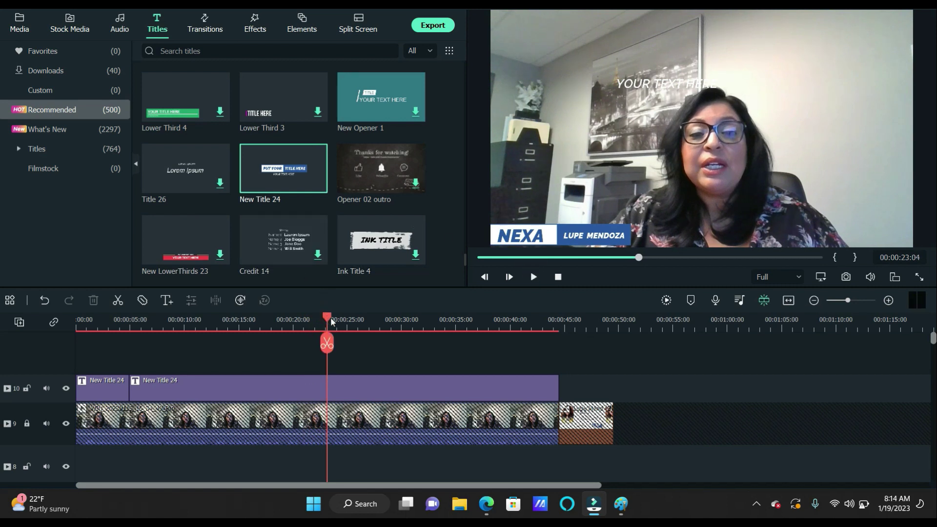
Jump back to about 3 seconds and select the NEXA lower-third title
left_click_drag(328, 315, 114, 316)
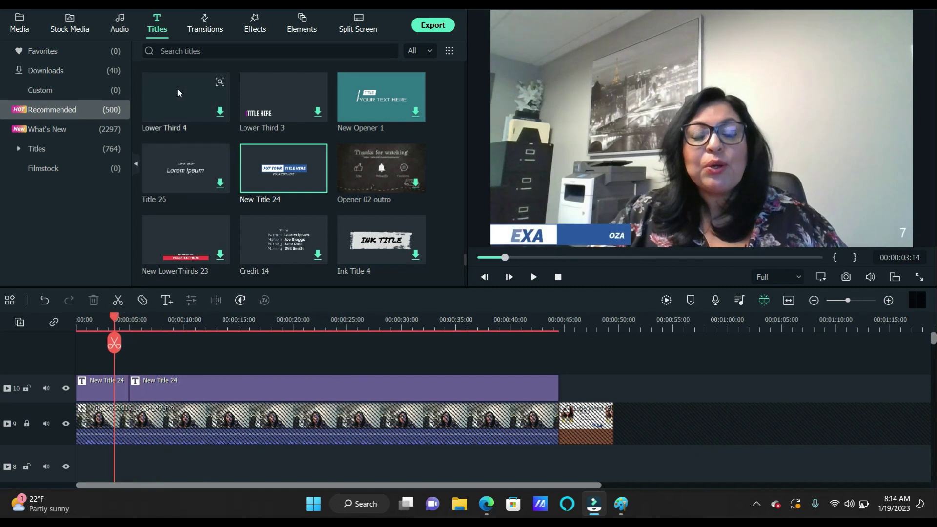
left_click(109, 381)
left_click(590, 227)
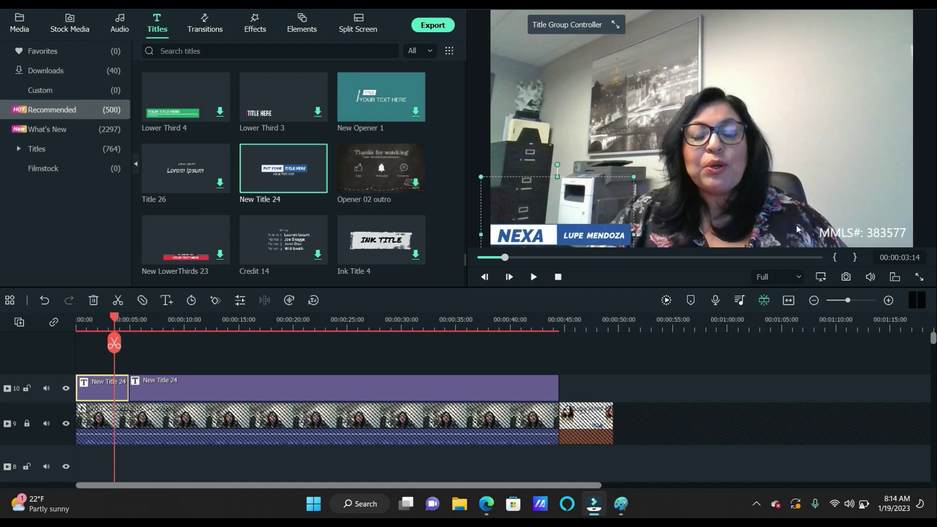
left_click(824, 229)
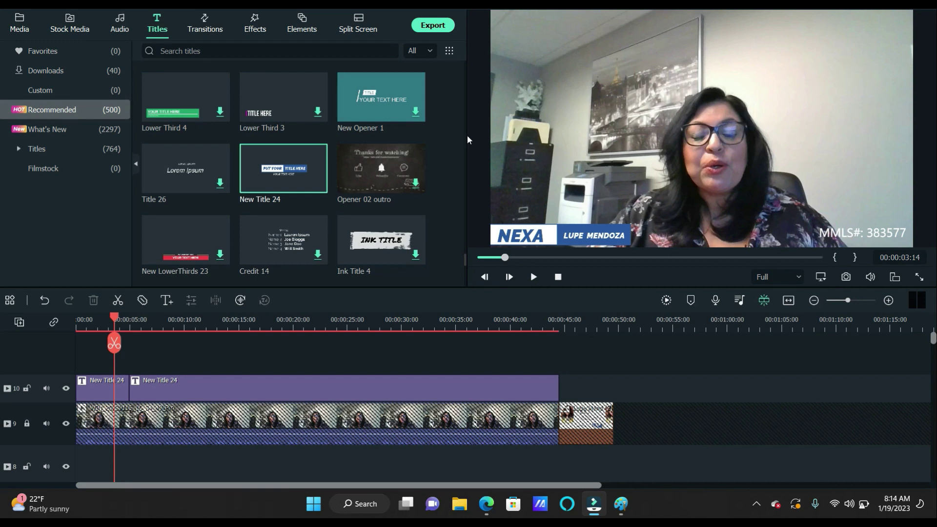
scroll(385, 136, "down", 5)
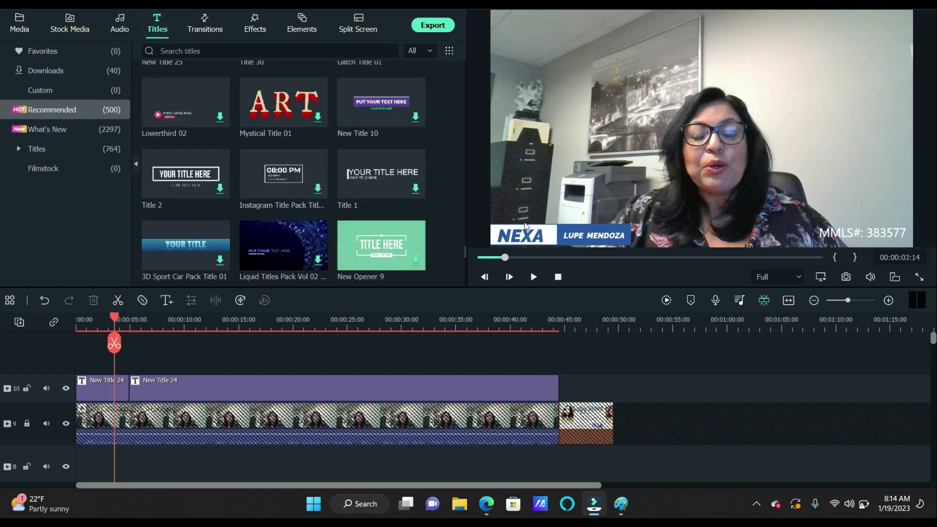
left_click(524, 222)
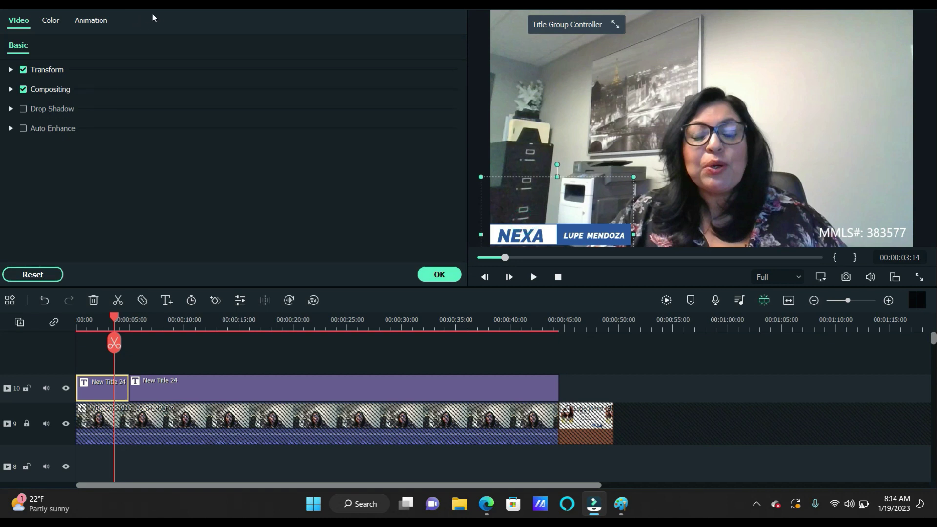
Apply Text style 1 to the MMLS# number title
left_click(833, 235)
right_click(834, 236)
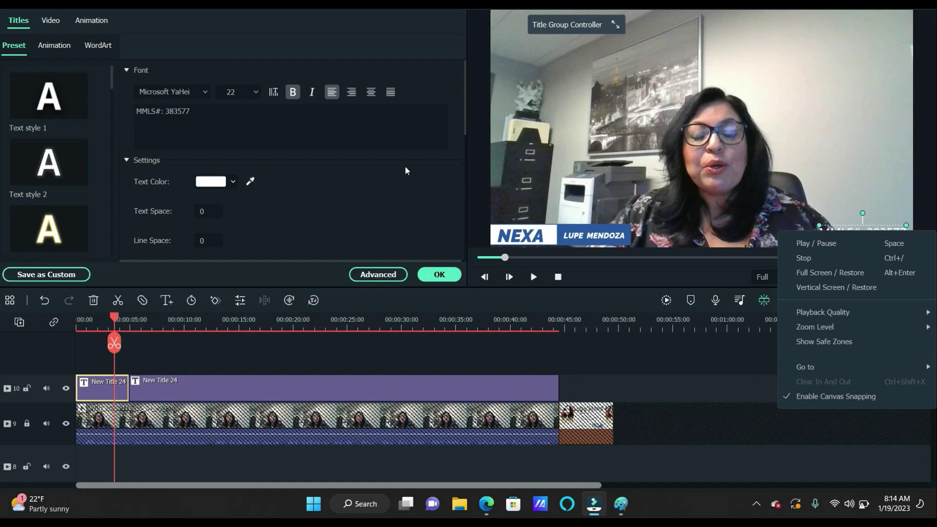
left_click(46, 112)
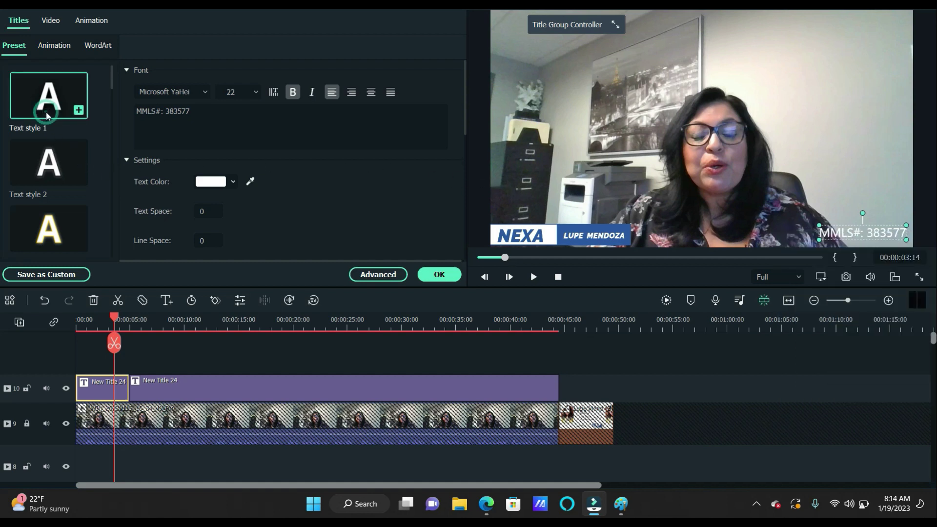
left_click(79, 110)
left_click(693, 173)
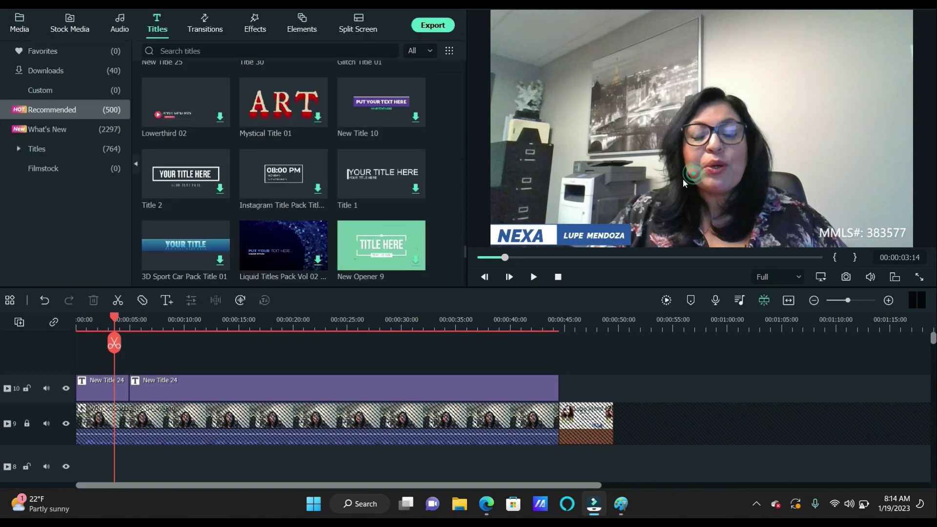
Open the presenter-name lower-third and browse the text style, WordArt and Animation presets, then close editing
left_click(613, 236)
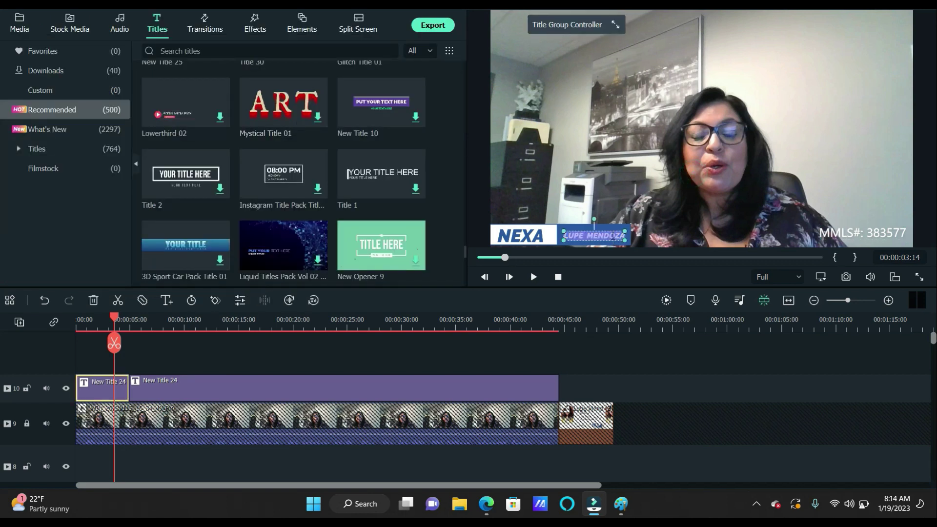
double_click(614, 237)
scroll(121, 156, "down", 5)
scroll(132, 156, "up", 5)
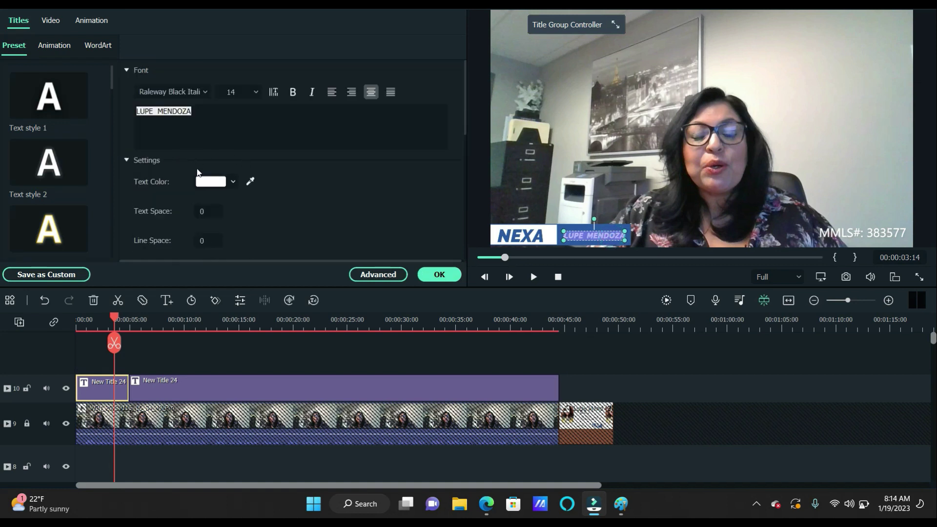
scroll(197, 170, "down", 10)
scroll(197, 170, "up", 10)
left_click(96, 45)
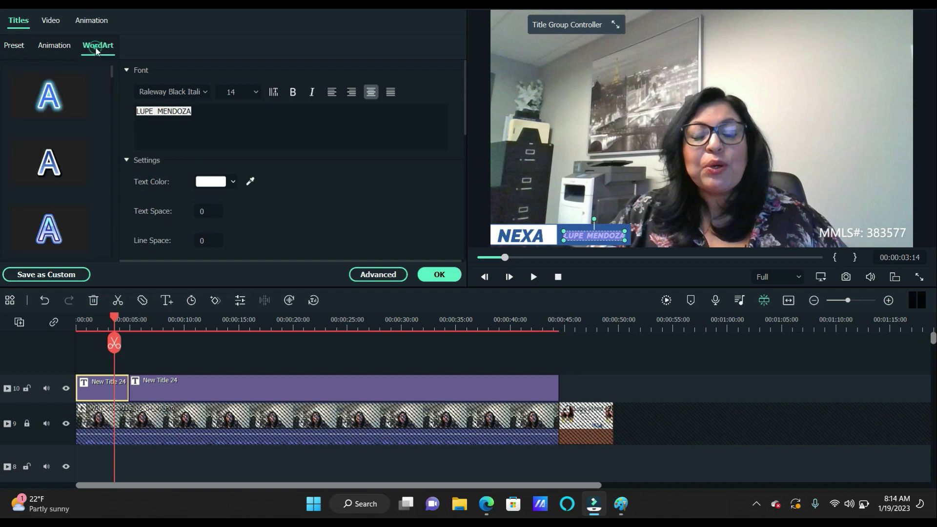
left_click(54, 46)
left_click(14, 45)
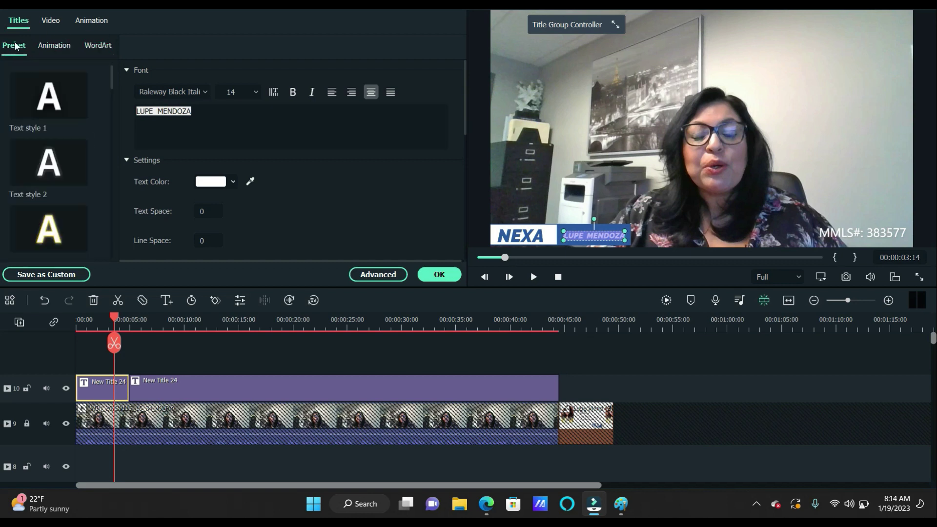
right_click(866, 233)
left_click(857, 231)
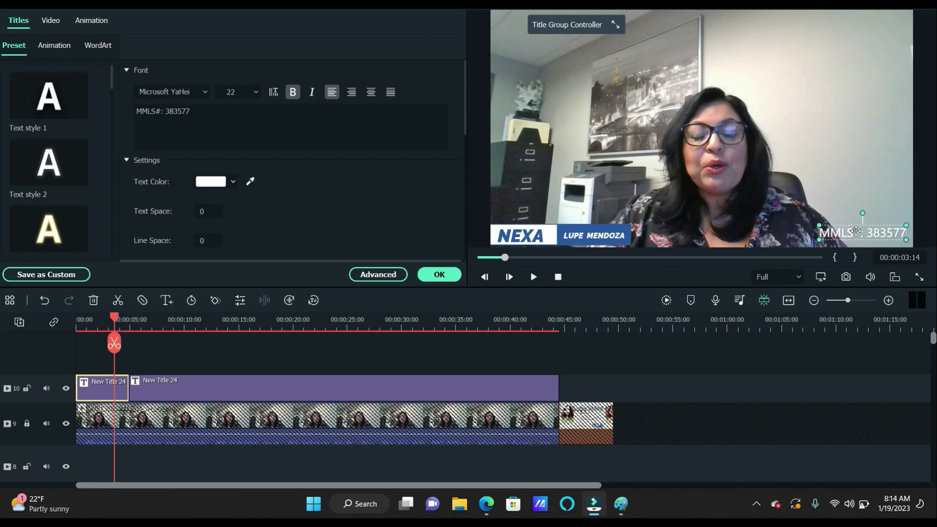
left_click(824, 97)
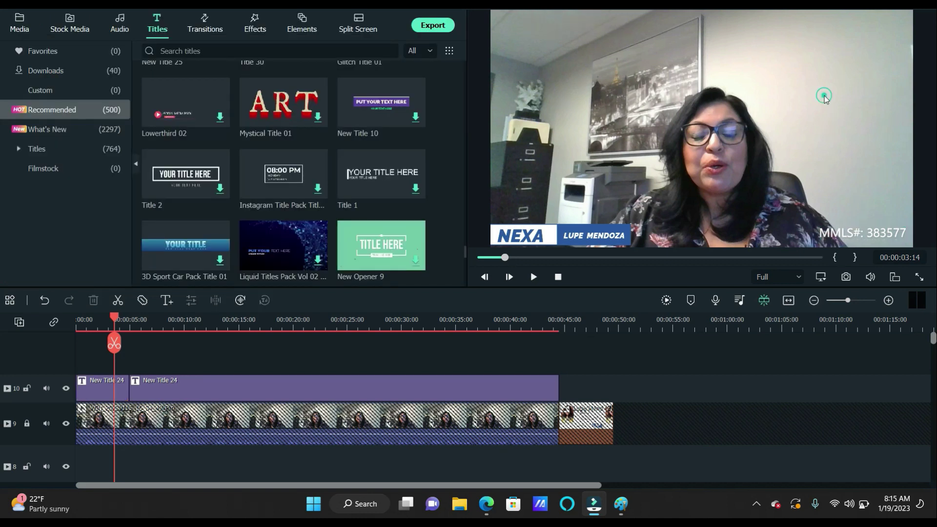
Undo the last title-clip change and dismiss the Windows low-battery warning
key("ctrl+z")
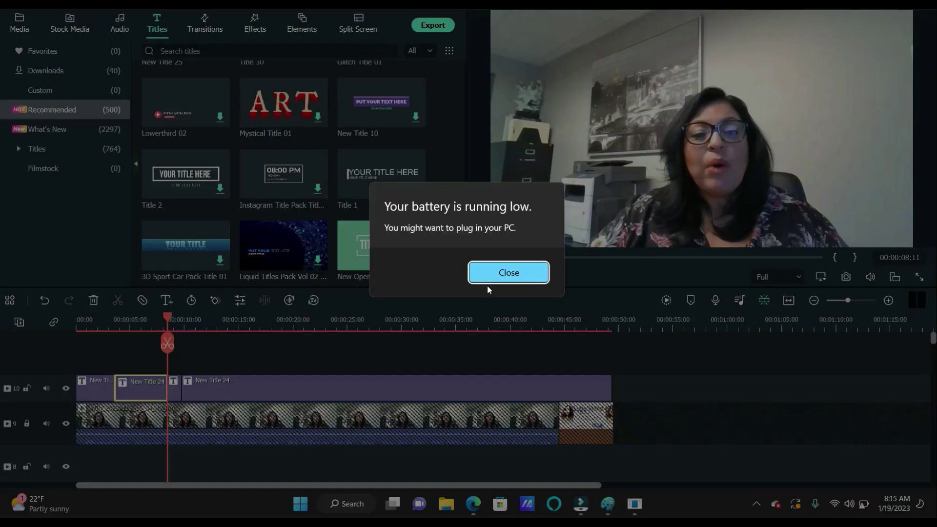
left_click(509, 275)
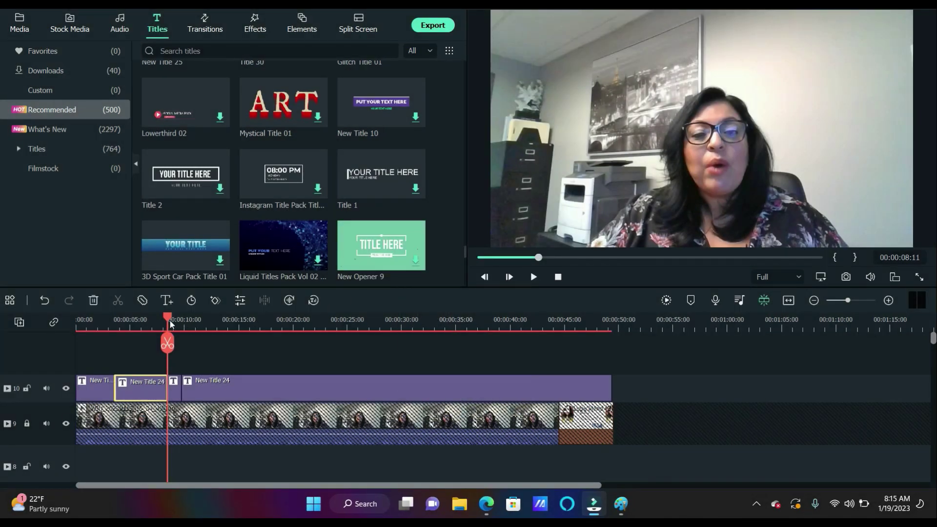
Move the middle New Title 24 clip to a new upper track starting around 3.5 seconds
left_click_drag(167, 318, 91, 321)
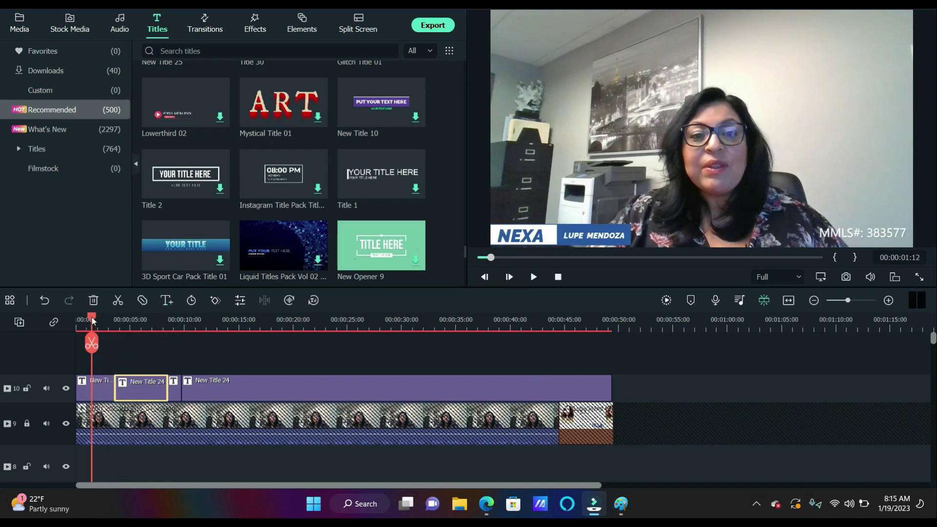
left_click_drag(145, 386, 107, 364)
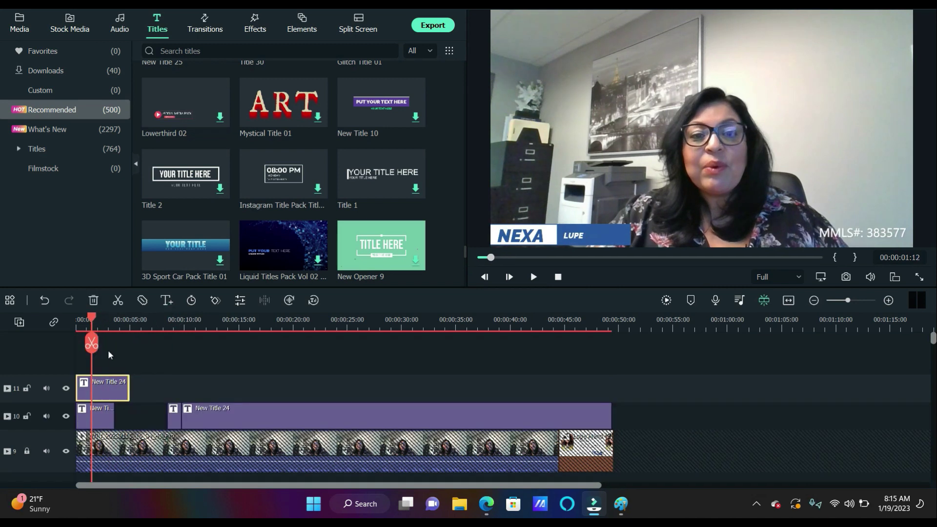
left_click(95, 318)
left_click_drag(93, 317, 84, 317)
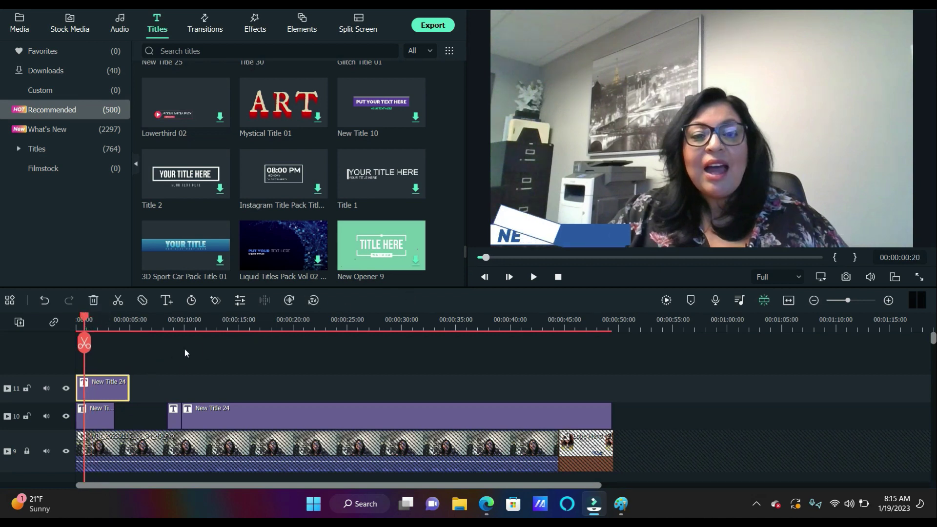
left_click_drag(100, 377, 138, 377)
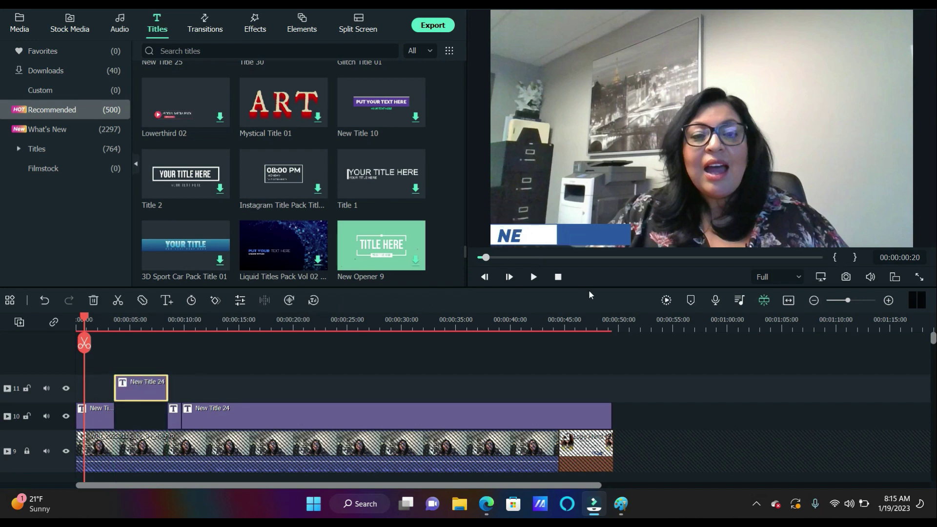
Play back to check the lower-third, then open it and nudge the NEXA text slightly right
left_click(533, 278)
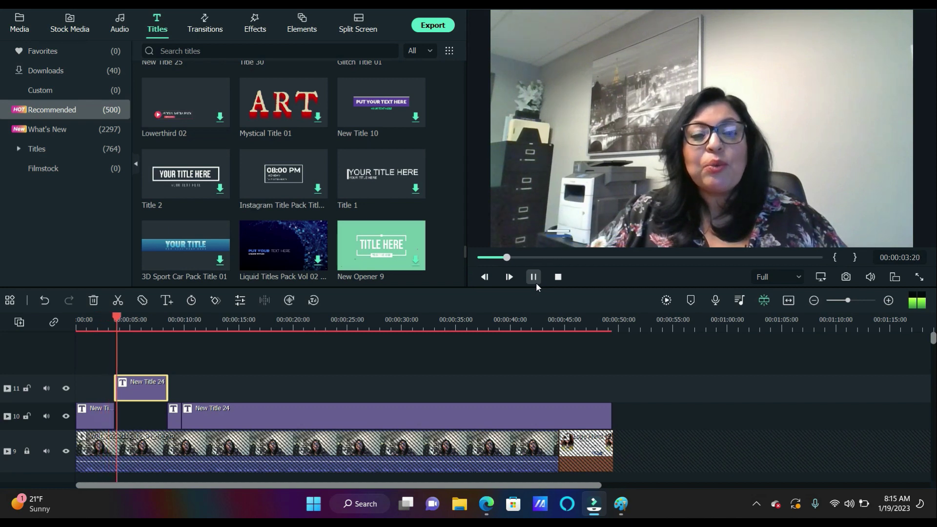
left_click(534, 280)
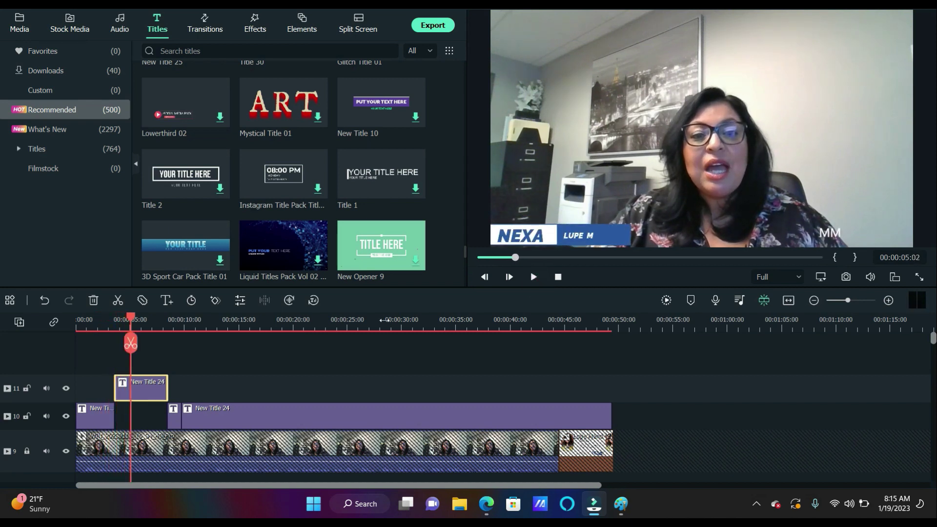
left_click(533, 278)
left_click(533, 278)
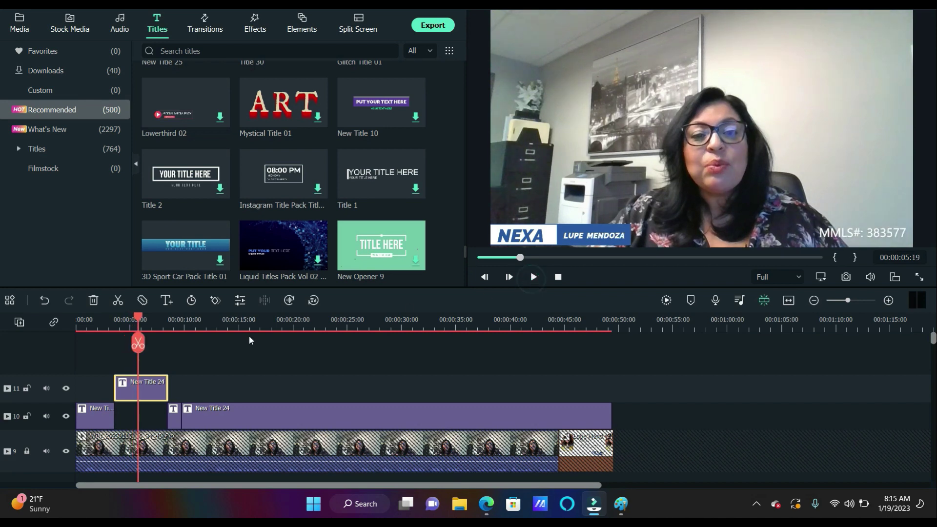
double_click(571, 241)
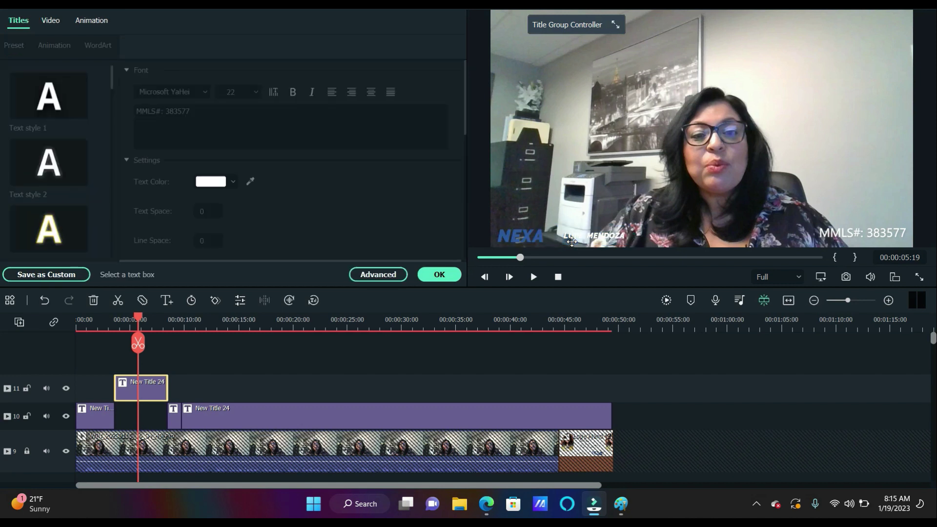
left_click(574, 237)
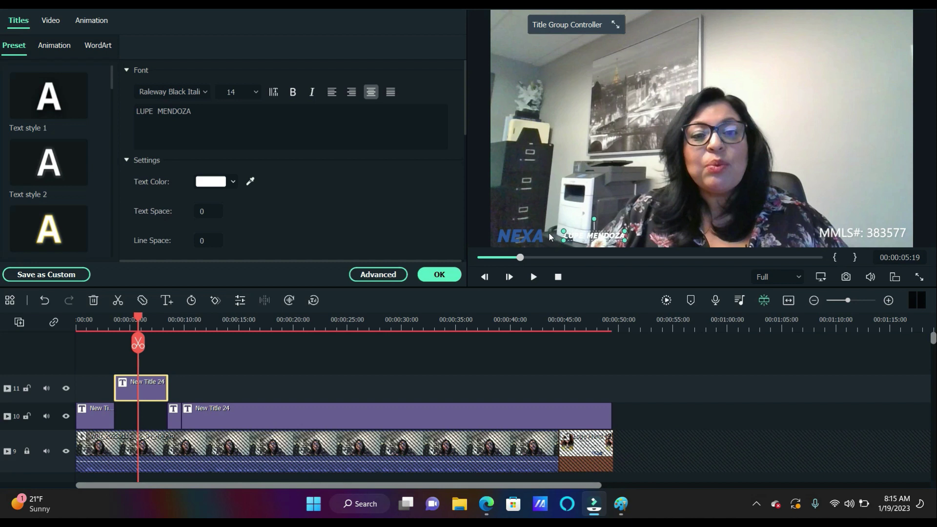
mouse_move(538, 232)
left_mouse_down()
mouse_move(549, 231)
mouse_move(541, 232)
left_mouse_up()
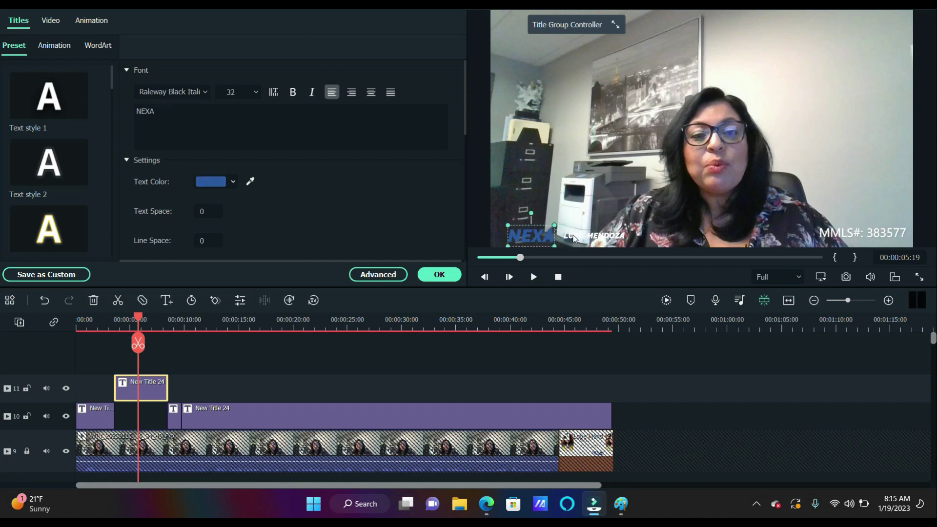
Delete this copy's MMLS number and move the name and NEXA text to the top-right, name above NEXA
left_click(590, 235)
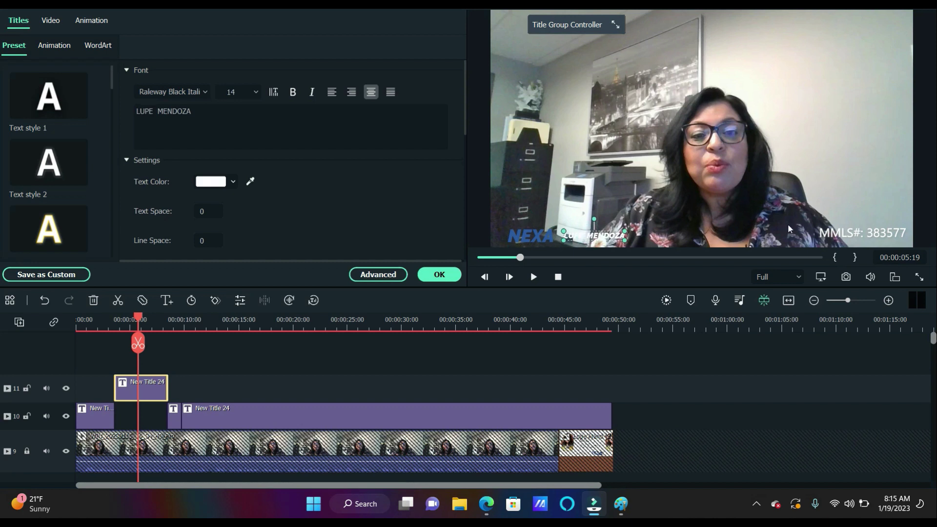
left_click(843, 231)
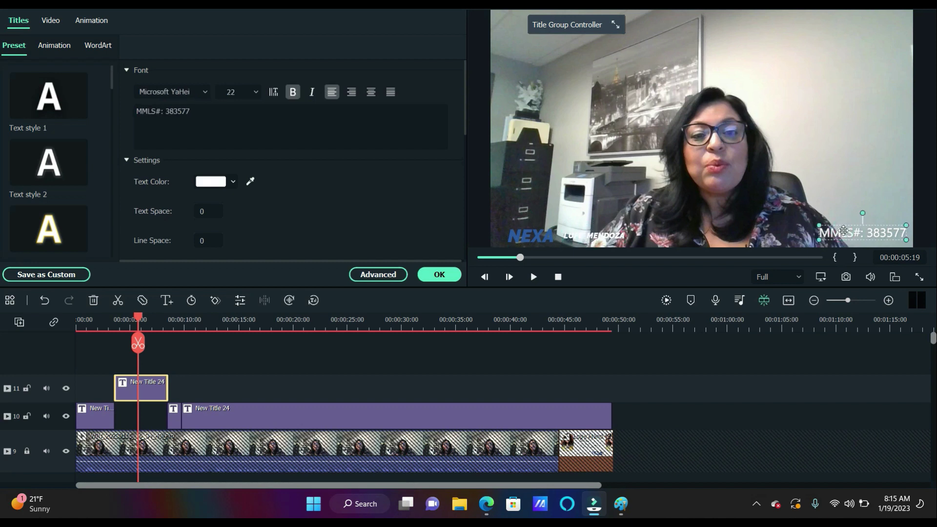
key("Delete")
left_click_drag(577, 234, 824, 39)
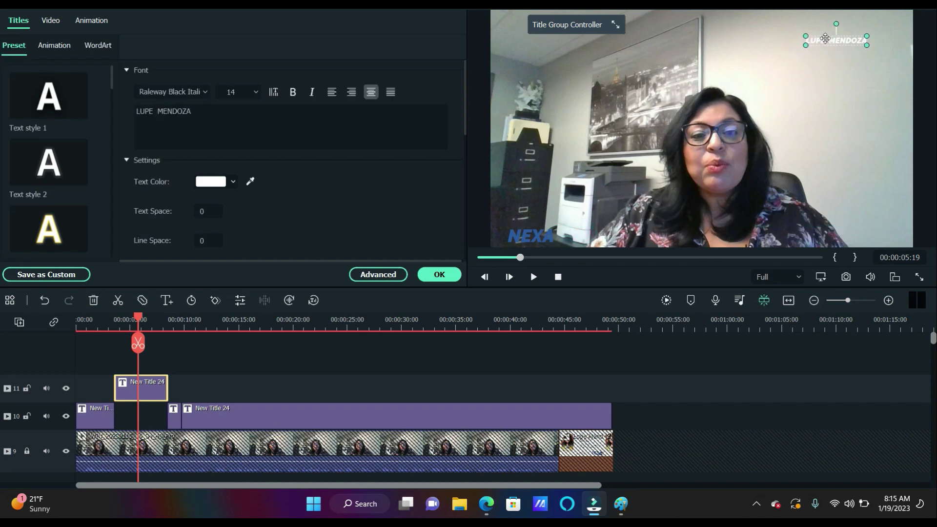
left_click_drag(539, 236, 831, 53)
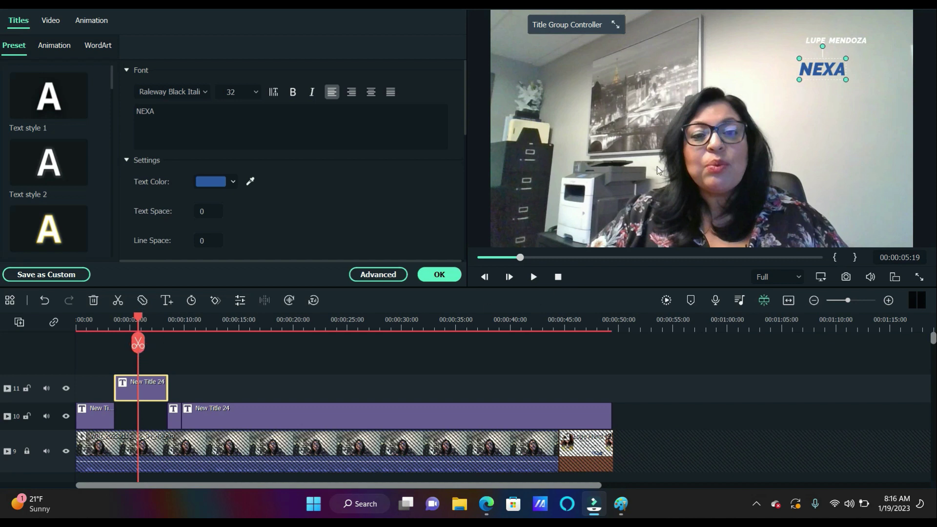
Replace the NEXA text with 'PHONE:' followed by the presenter's phone number
left_click(818, 67)
double_click(802, 69)
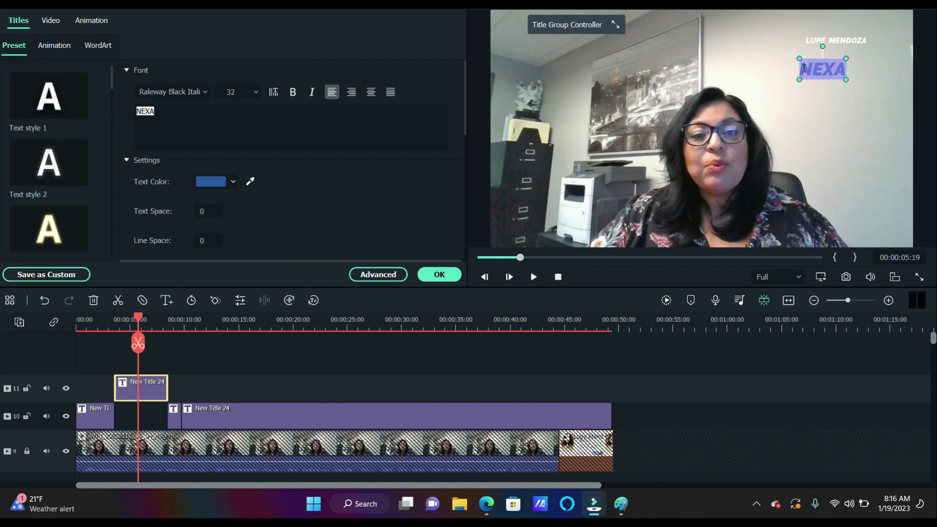
type("PHONE")
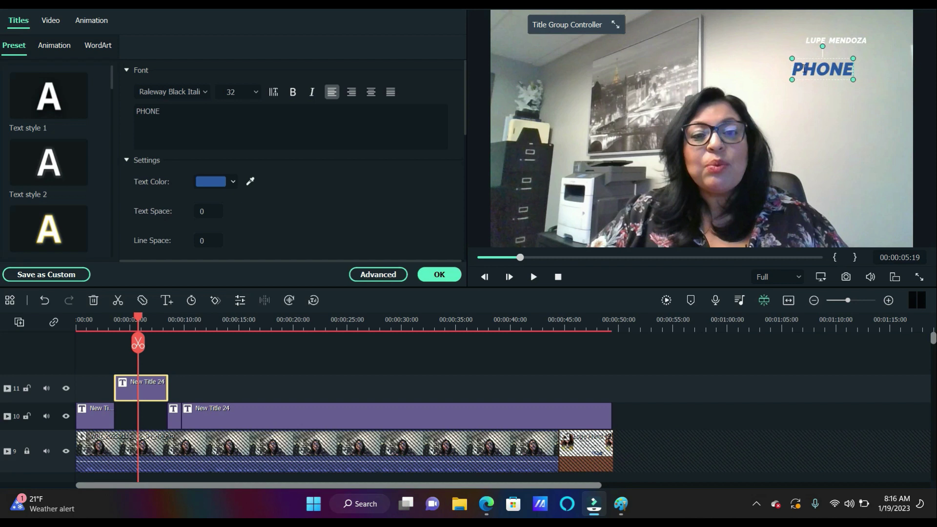
type(":")
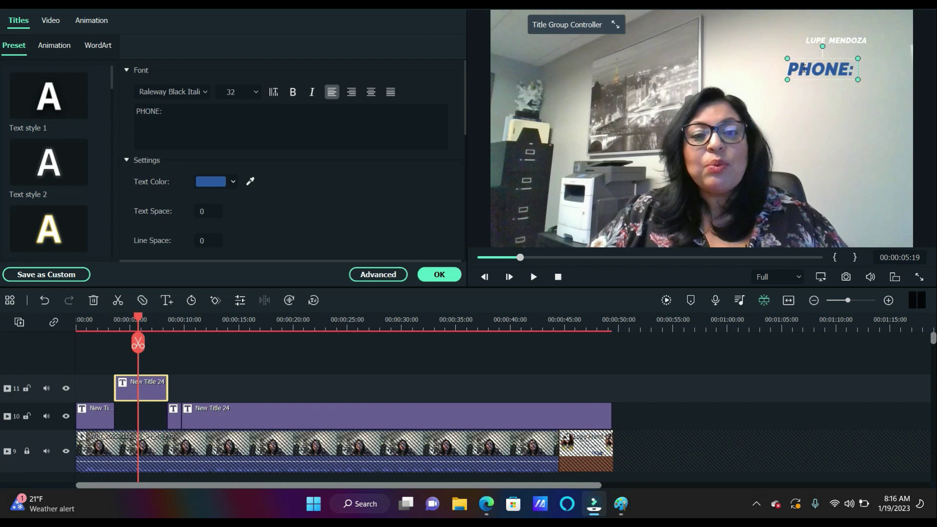
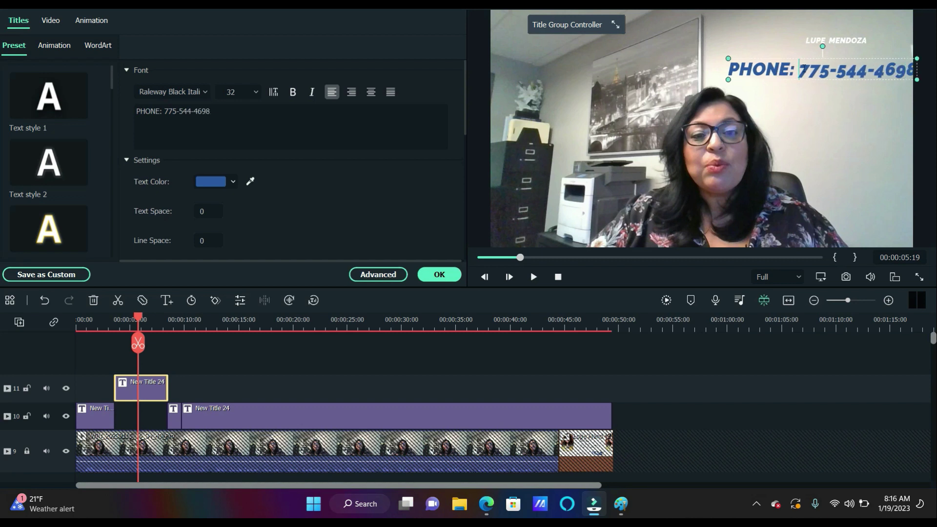
Shift the phone title left into alignment and review the font family list
left_click_drag(772, 69, 755, 67)
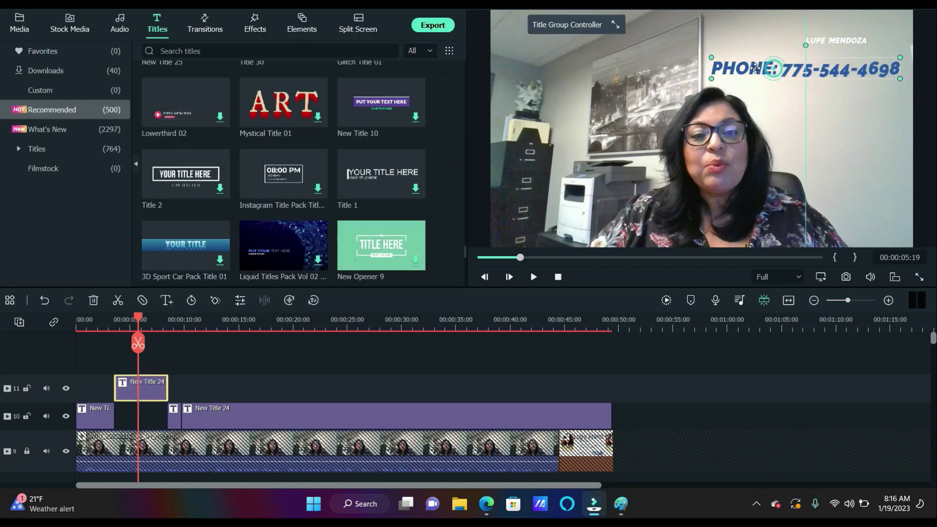
double_click(759, 63)
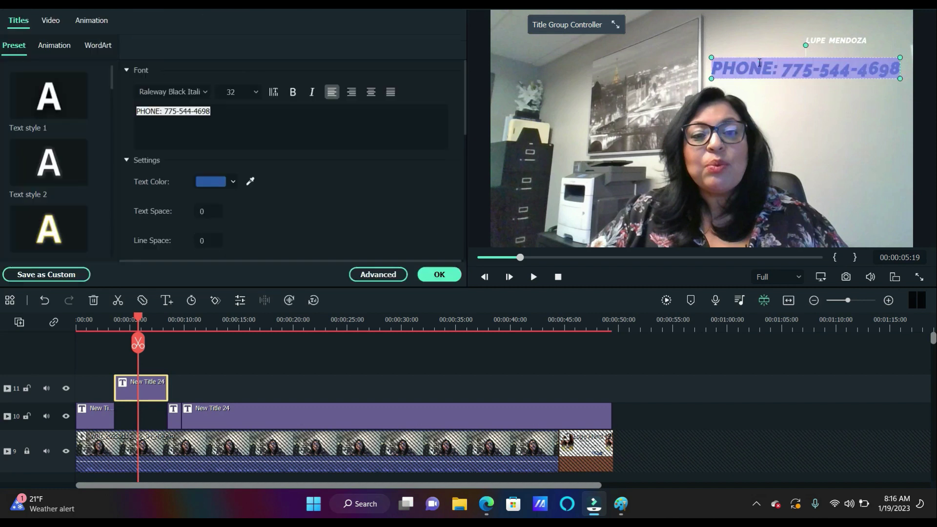
left_click(206, 92)
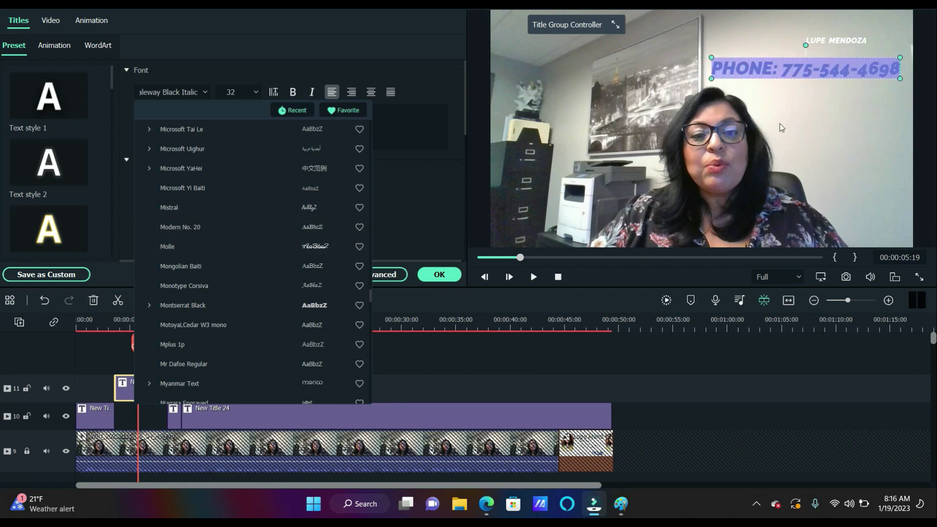
left_click(781, 128)
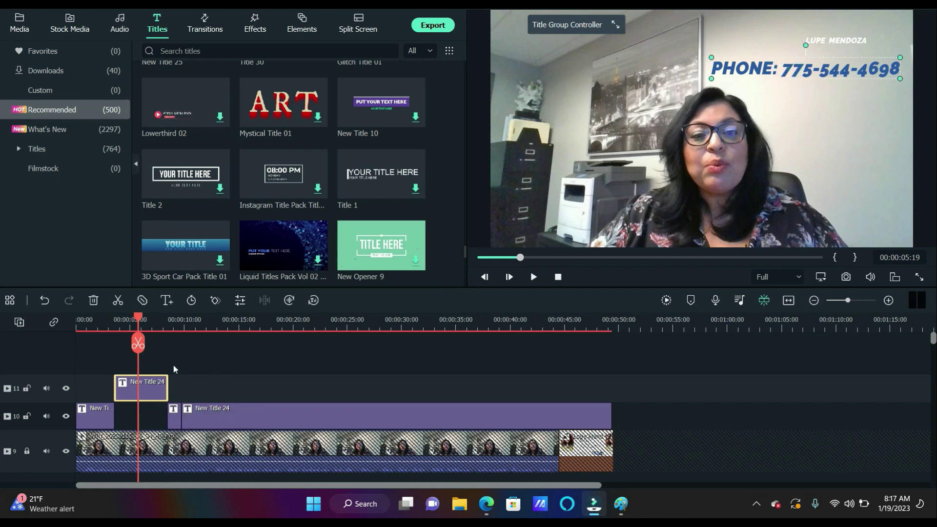
At 9 seconds, move the lower third's name text up off the NEXA bar
left_click(174, 325)
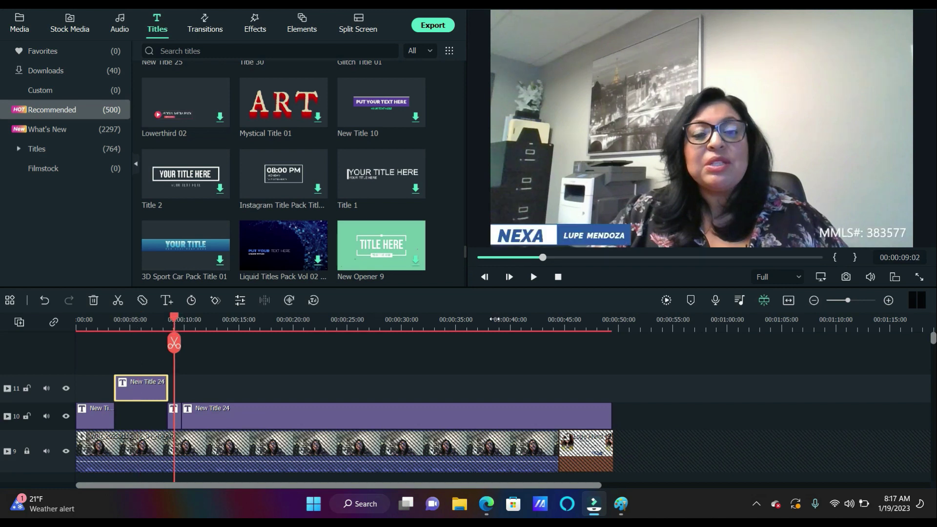
left_click(589, 231)
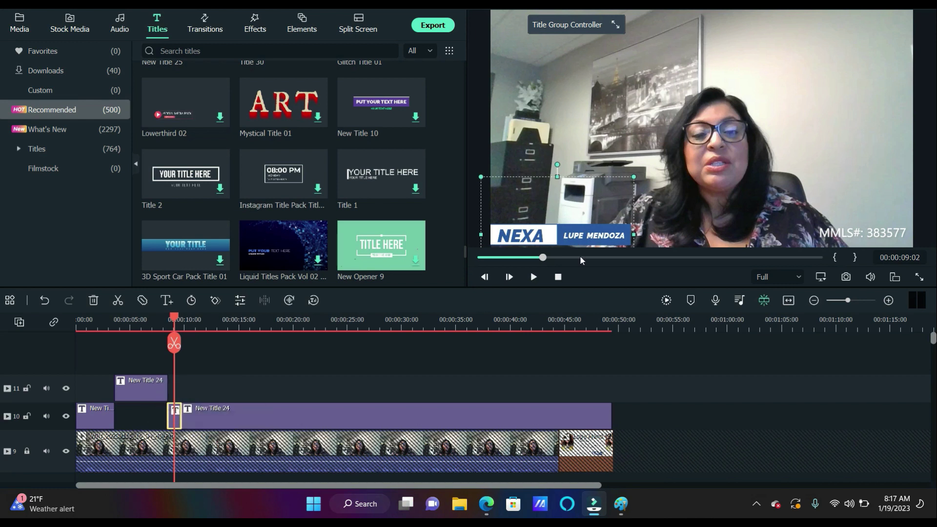
left_click_drag(602, 233, 631, 179)
Delete the blue NEXA bar, the NEXA text and the MMLS# number from this lower third
left_click(596, 235)
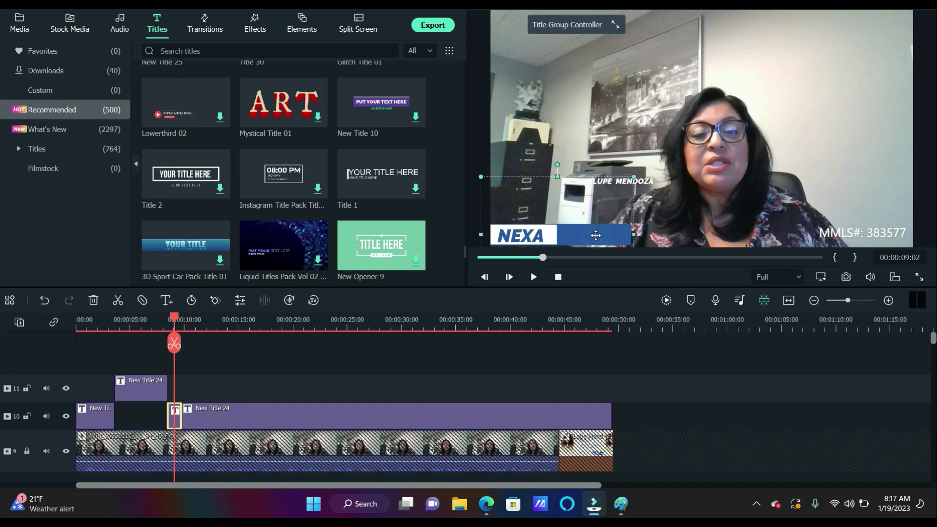
key("Delete")
left_click(535, 233)
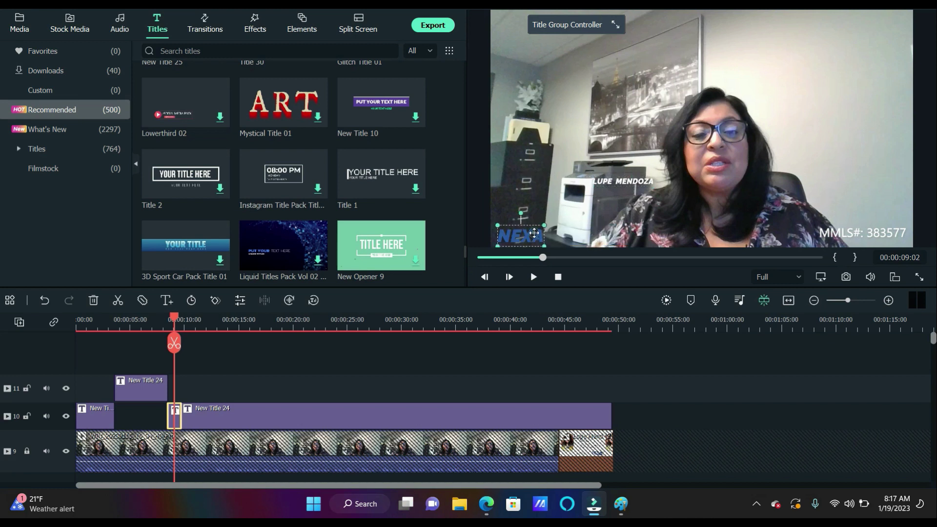
key("Delete")
left_click(839, 227)
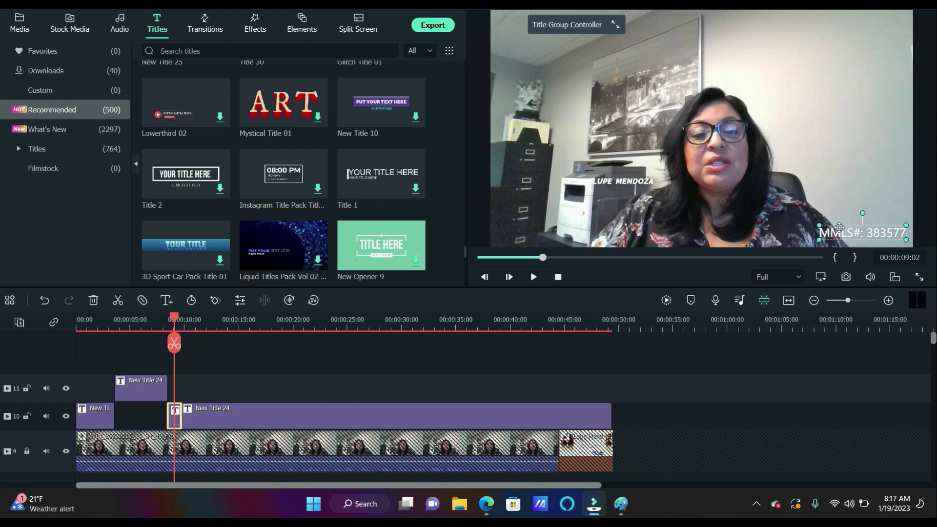
key("Delete")
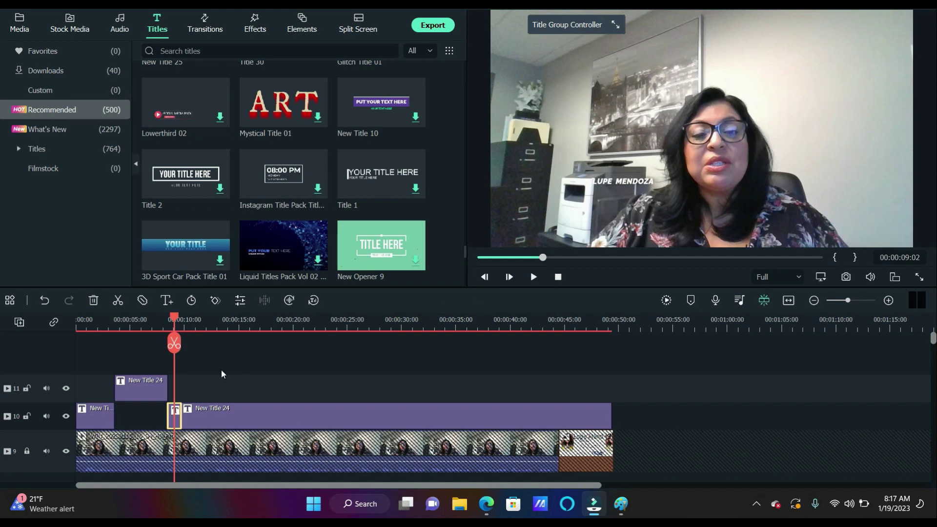
Put the name-only title on new track 12, start the PHONE clip at 00:00:01:09, and lengthen the name clip
left_click_drag(176, 411, 137, 366)
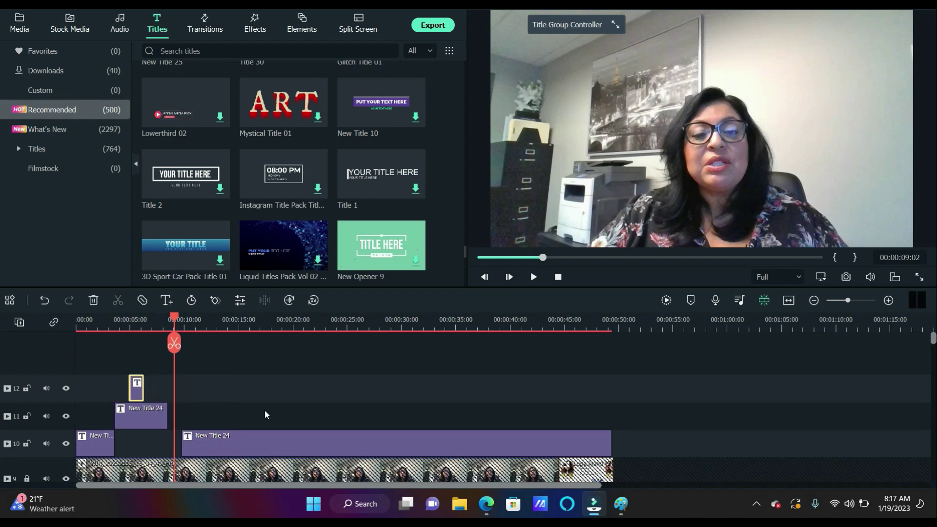
left_click_drag(131, 412, 107, 412)
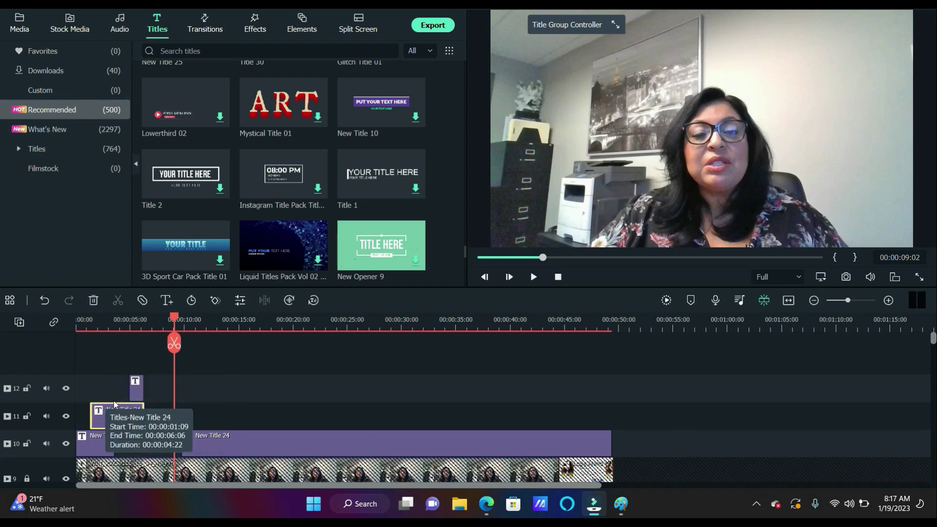
left_click(135, 385)
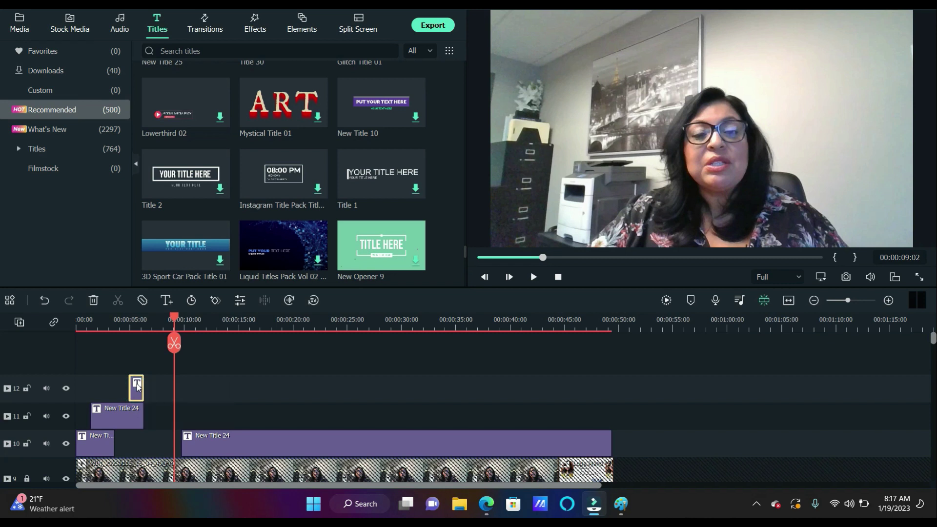
left_click_drag(141, 387, 161, 387)
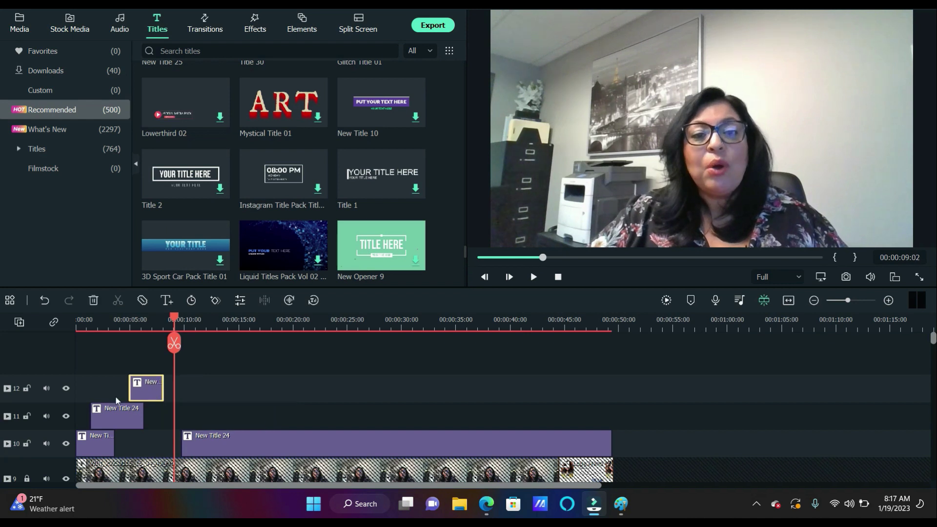
Play from about 1 second to check the titles, then open the PHONE title for editing
left_click(116, 415)
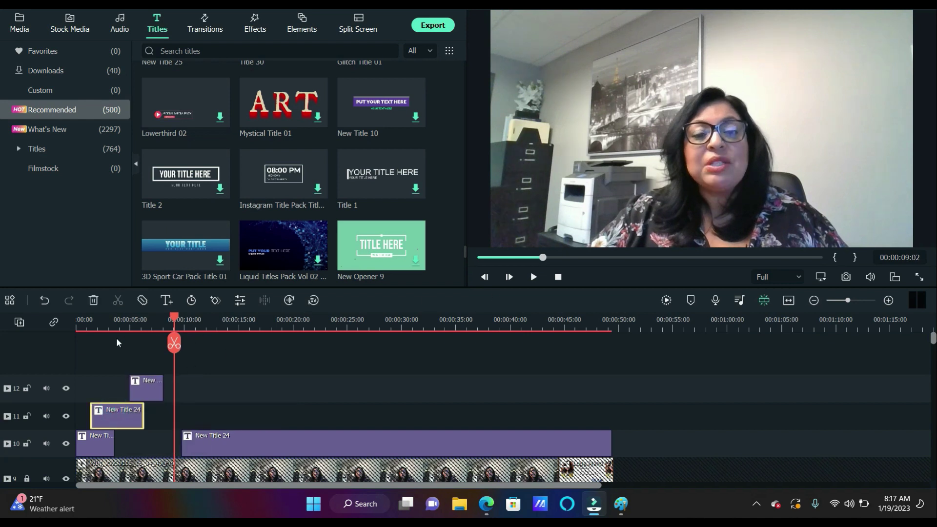
left_click(96, 327)
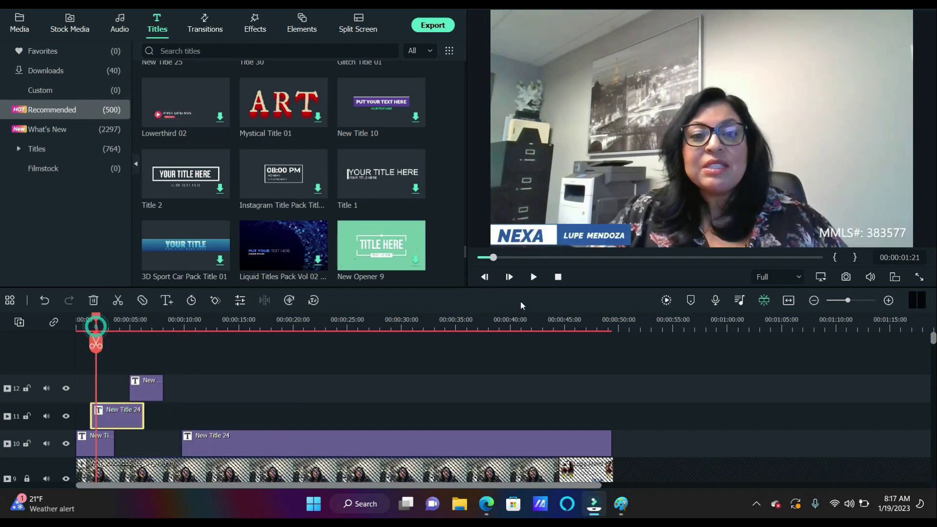
left_click(539, 277)
left_click(536, 277)
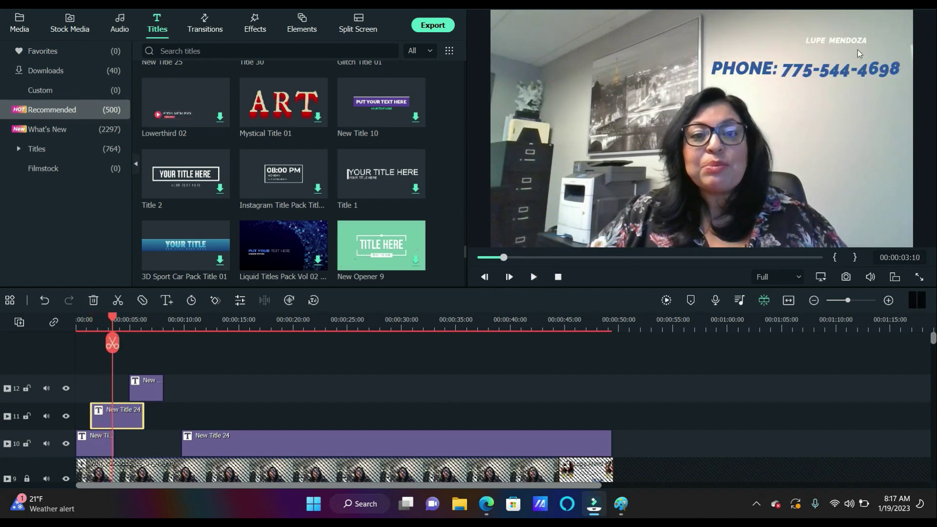
left_click(843, 74)
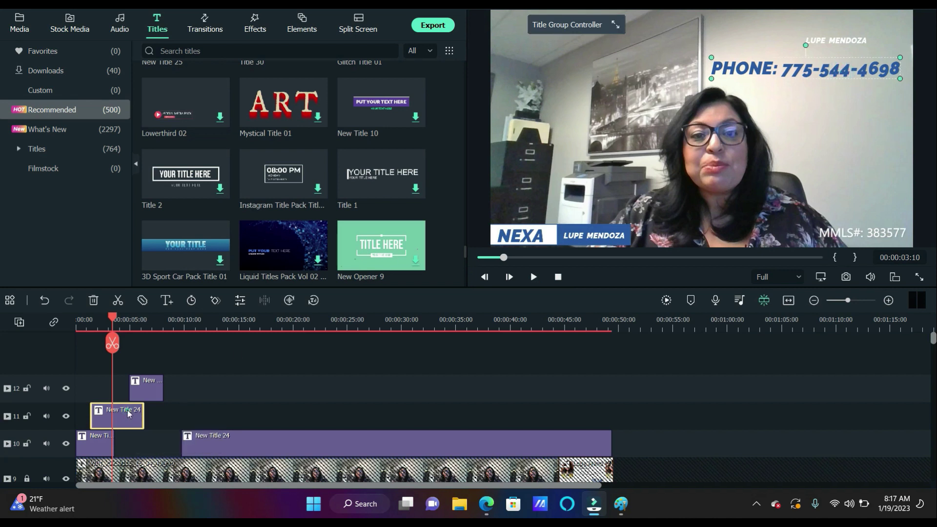
double_click(842, 72)
Leave 'PHONE:' alone in its text box and retype the presenter's phone number in the box beside it
triple_click(843, 72)
left_click(845, 101)
left_click(850, 71)
double_click(893, 68)
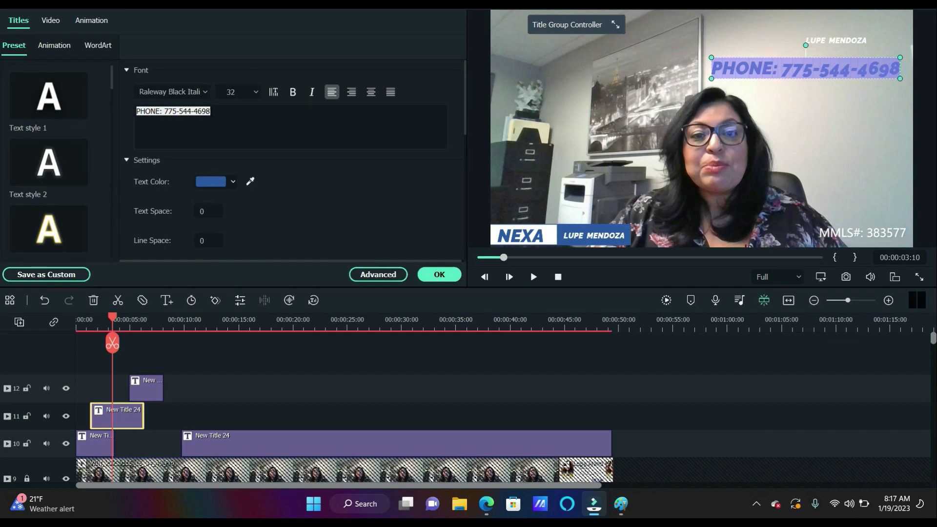
left_click(210, 112)
key("BackSpace")
key("BackSpace")
key("BackSpace")
key("BackSpace")
key("BackSpace")
key("BackSpace")
key("BackSpace")
key("BackSpace")
key("BackSpace")
key("BackSpace")
key("BackSpace")
key("BackSpace")
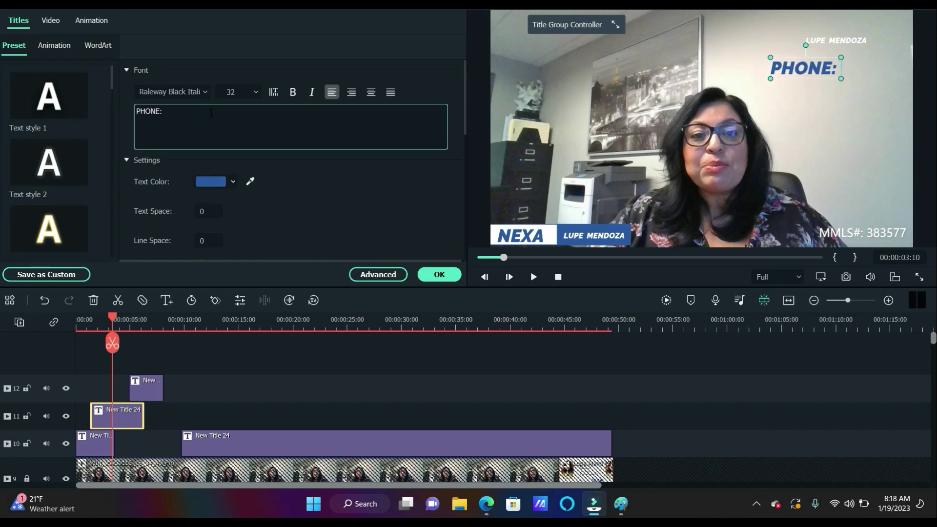
left_click_drag(828, 40, 860, 64)
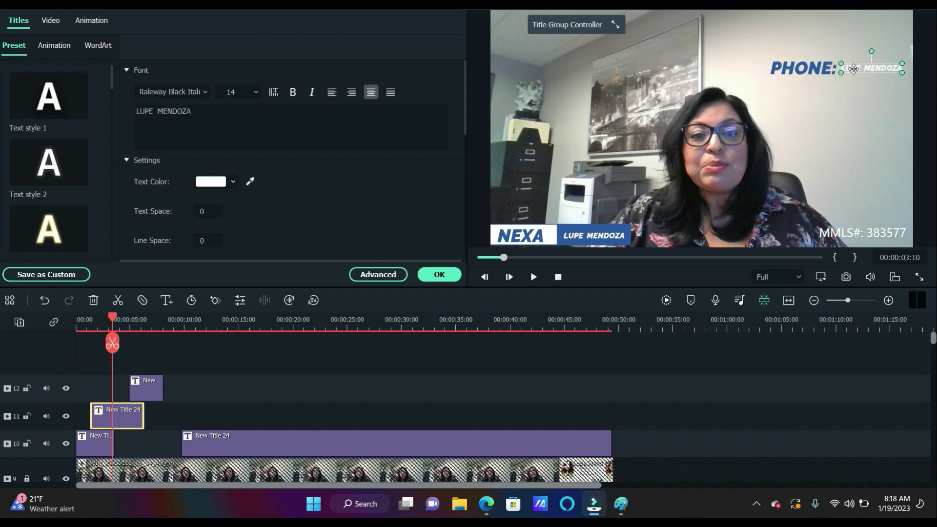
left_click(199, 112)
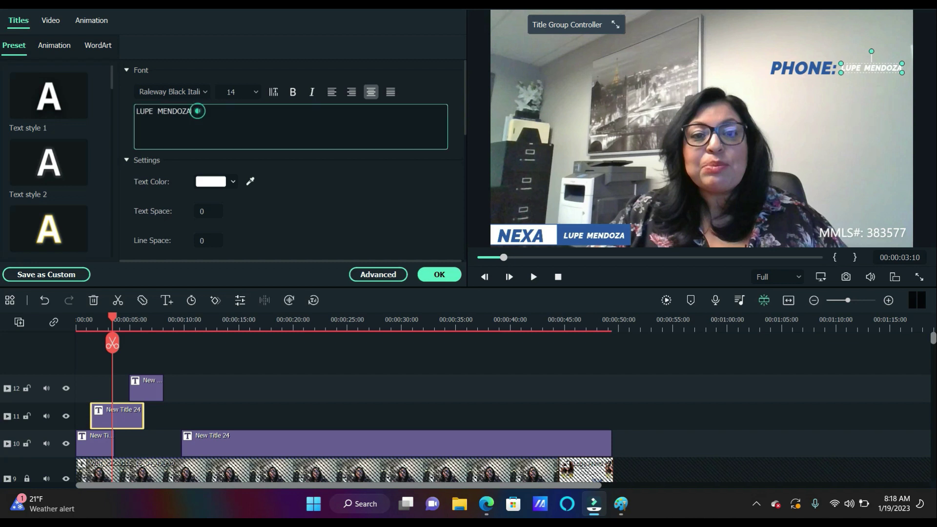
key("BackSpace")
key("BackSpace")
key("BackSpace")
key("BackSpace")
key("BackSpace")
key("BackSpace")
key("BackSpace")
key("BackSpace")
key("BackSpace")
key("BackSpace")
key("BackSpace")
key("BackSpace")
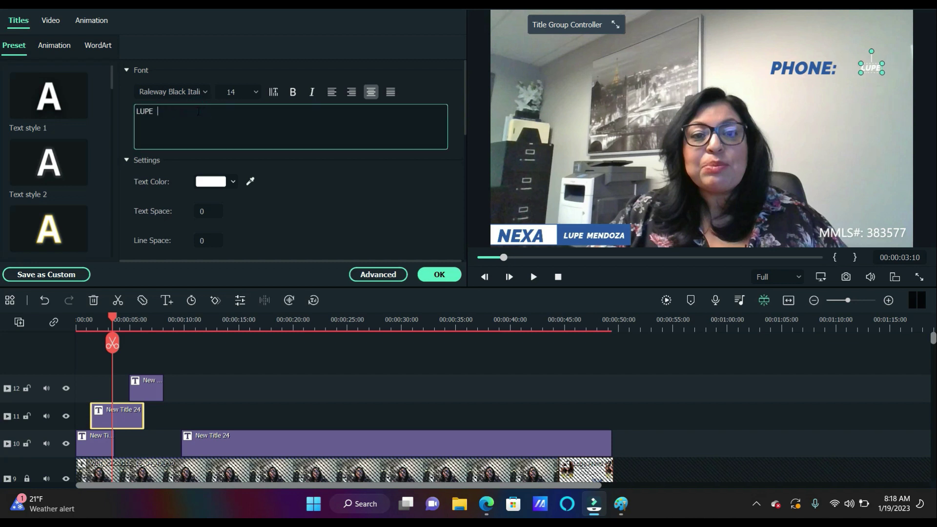
type("(775")
key("BackSpace")
key("BackSpace")
key("BackSpace")
key("BackSpace")
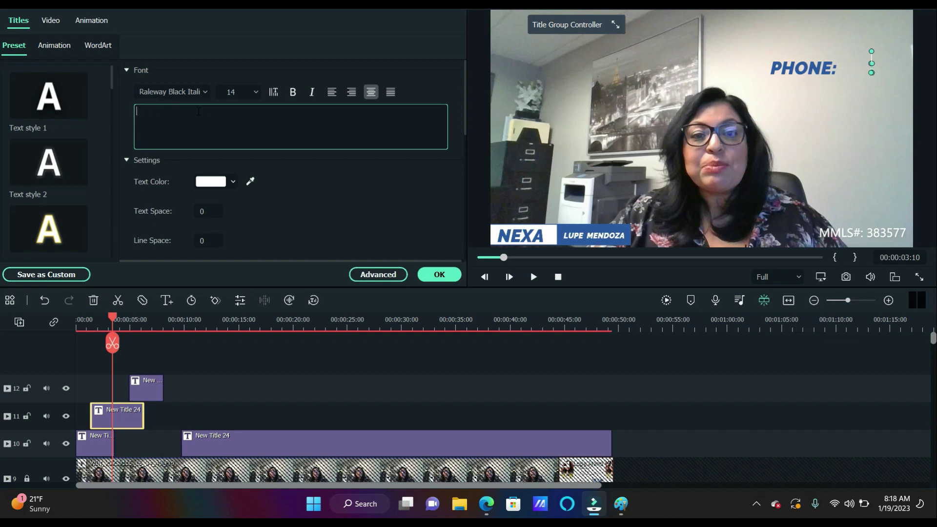
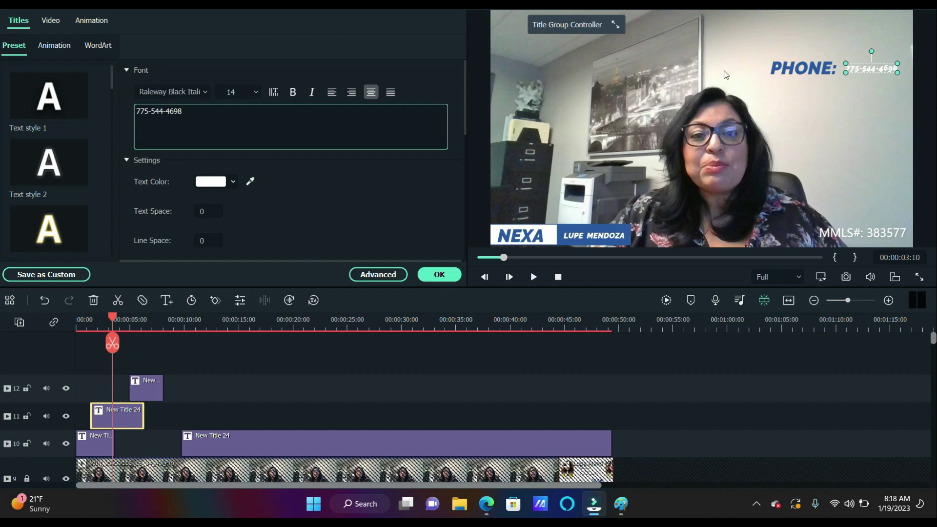
Set the phone number to font size 20 and align it level with PHONE: near the top-right
left_click(254, 92)
left_click(241, 189)
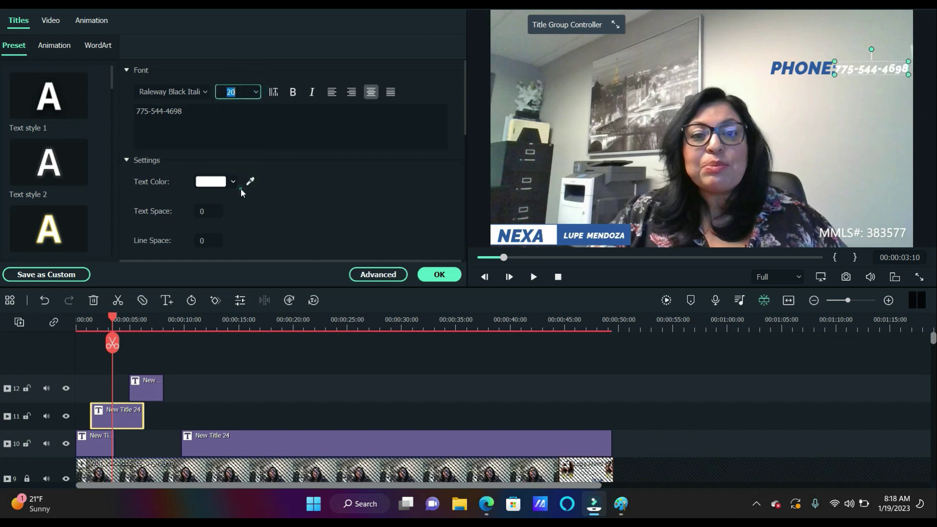
left_click_drag(780, 72, 761, 63)
left_click_drag(863, 71, 859, 60)
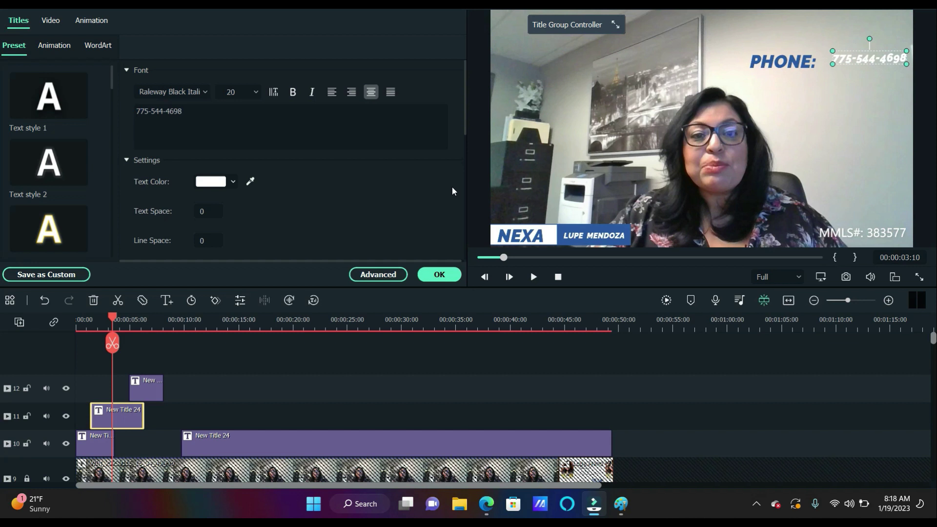
left_click(156, 385)
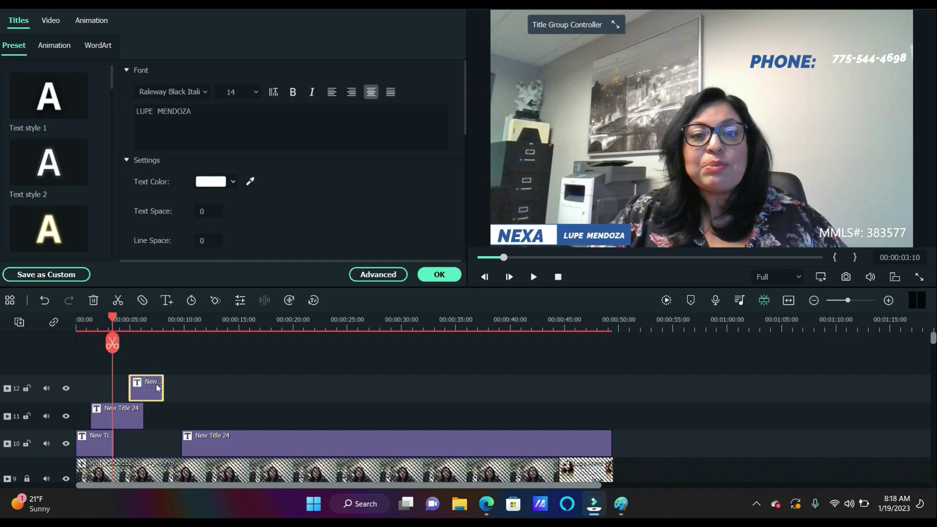
Delete the name lower-third title clip on track 12, then raise PHONE: and the phone number
key("Delete")
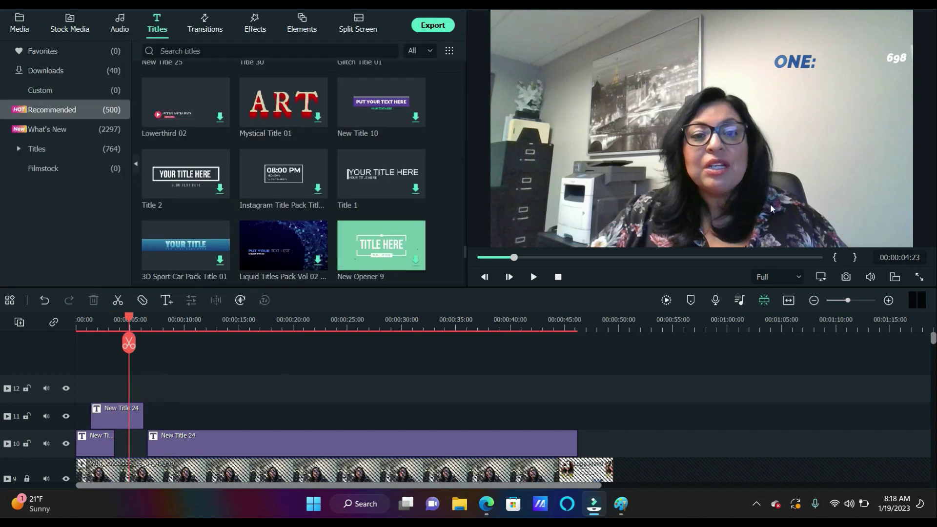
mouse_move(808, 61)
left_mouse_down()
mouse_move(789, 49)
mouse_move(799, 49)
left_mouse_up()
left_click(845, 55)
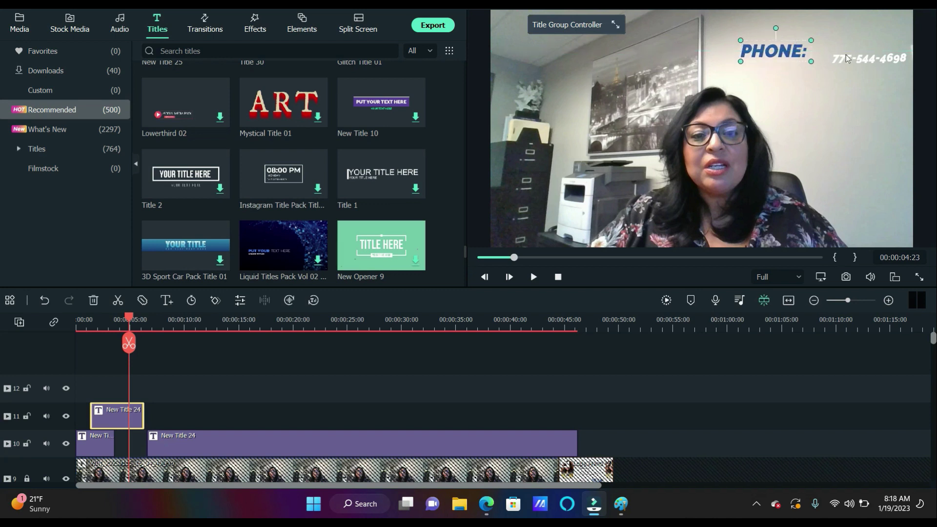
left_click_drag(863, 54, 867, 31)
Fine-tune PHONE: and the phone number so they sit snugly together at the top right
left_click(780, 42)
left_click(783, 39)
left_click_drag(783, 38, 784, 37)
left_click(872, 36)
left_click_drag(872, 35, 845, 42)
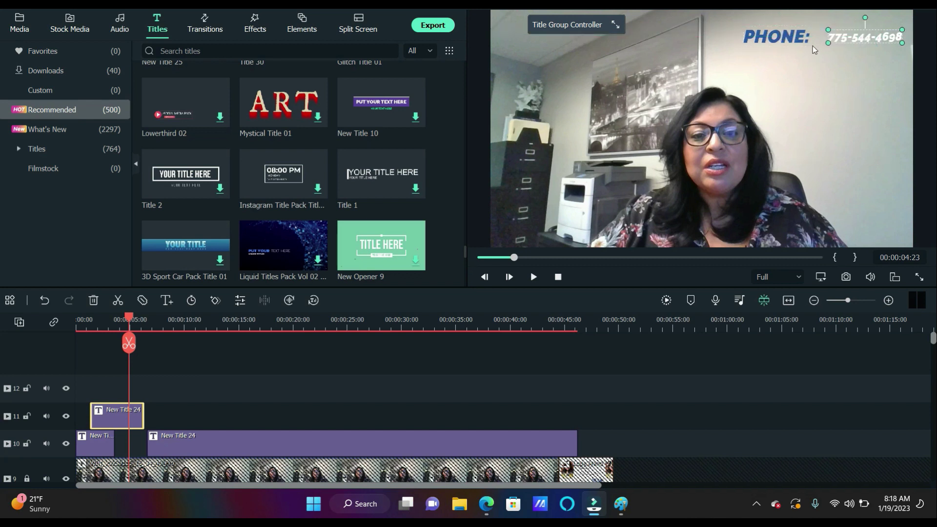
left_click(782, 42)
left_click_drag(781, 42, 792, 42)
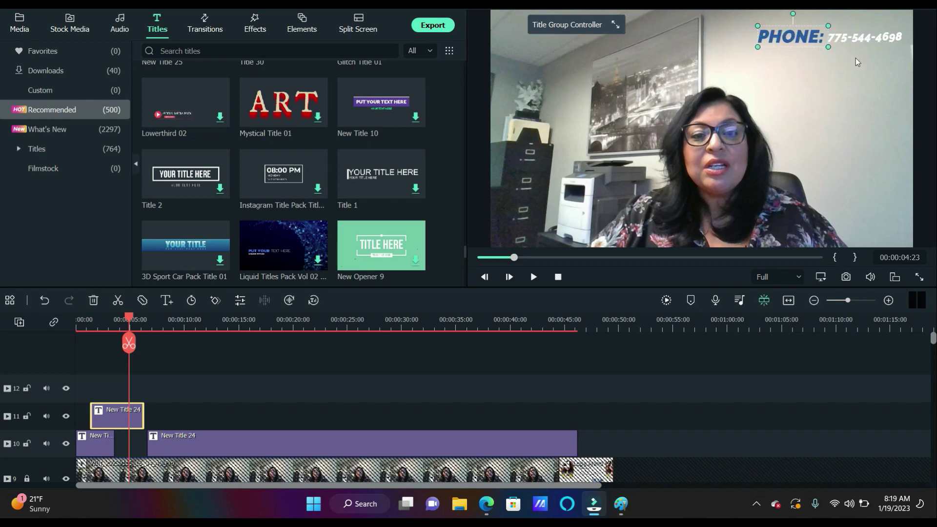
left_click(856, 59)
left_click(854, 37)
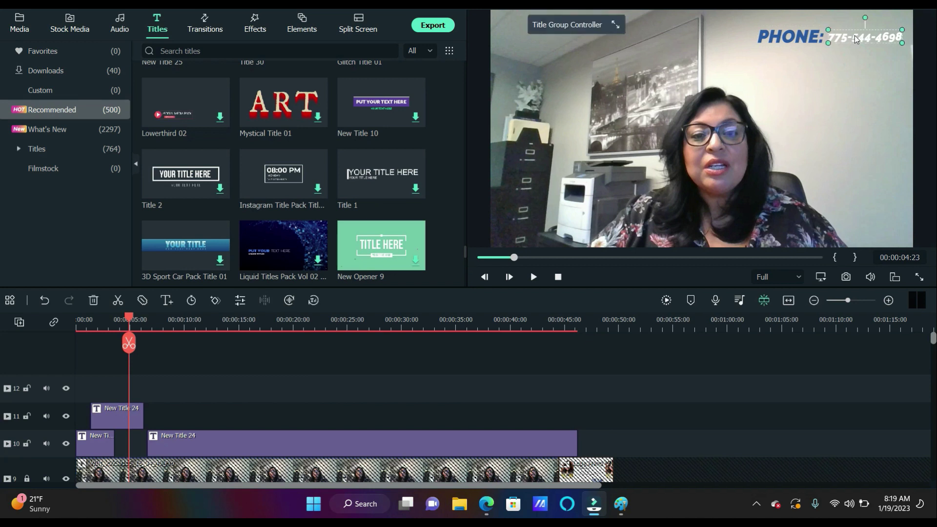
Change the phone number's font to Alfa Slab One Regular
double_click(887, 39)
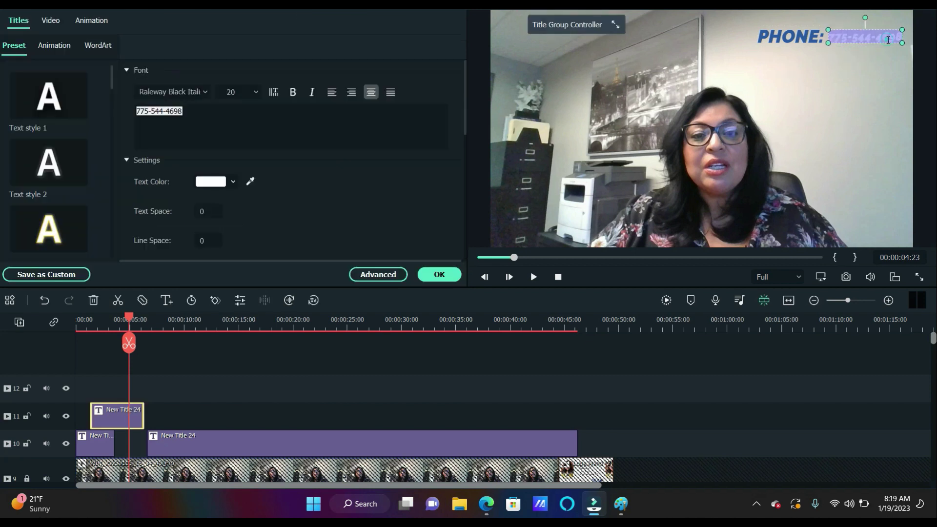
left_click(208, 92)
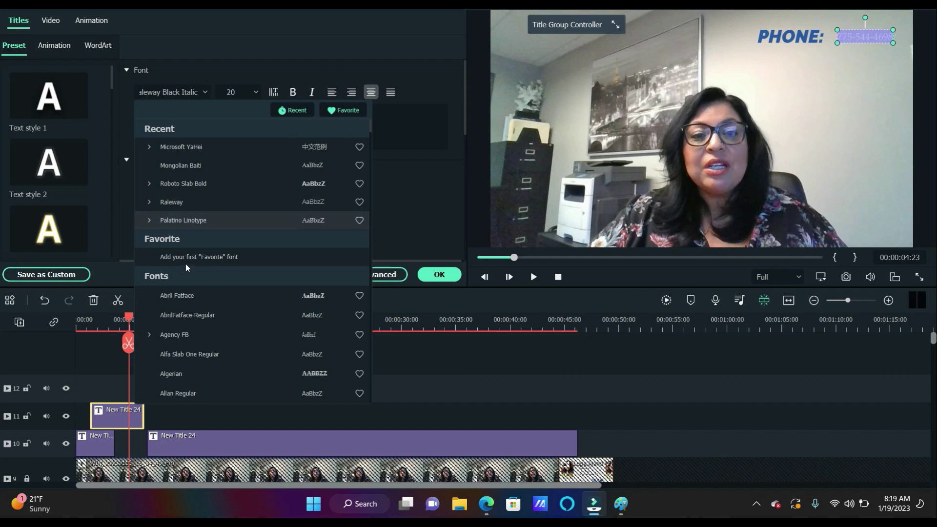
scroll(186, 215, "down", 1)
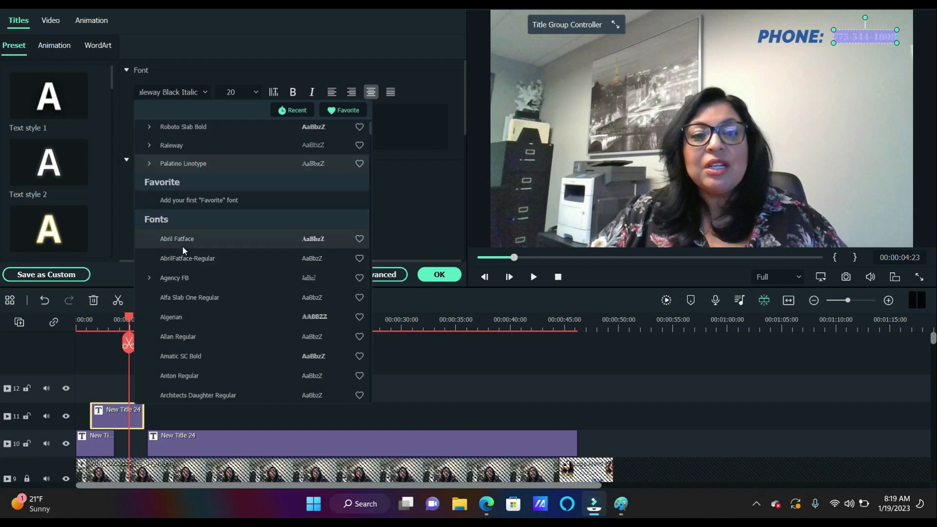
left_click(184, 292)
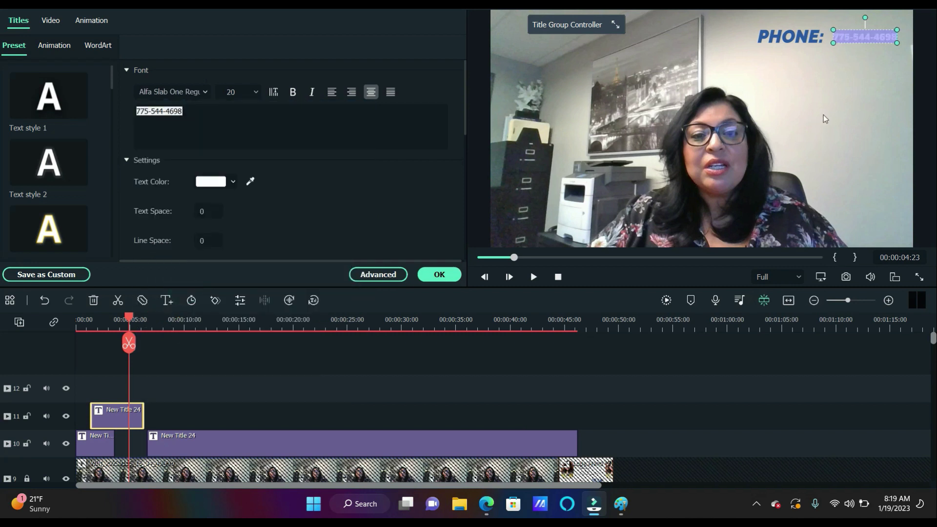
left_click(829, 111)
Set the phone number's font size to 24, after first trying 28
left_click(877, 42)
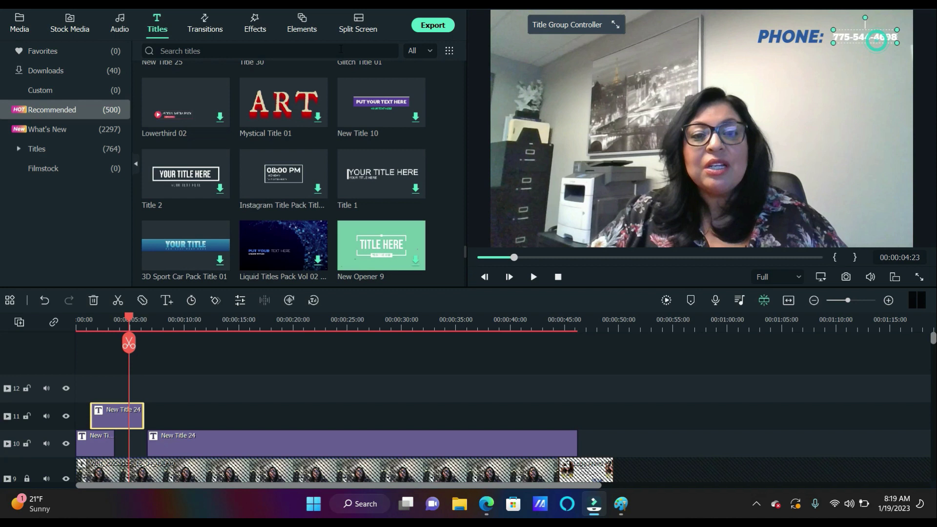
scroll(201, 132, "down", 5)
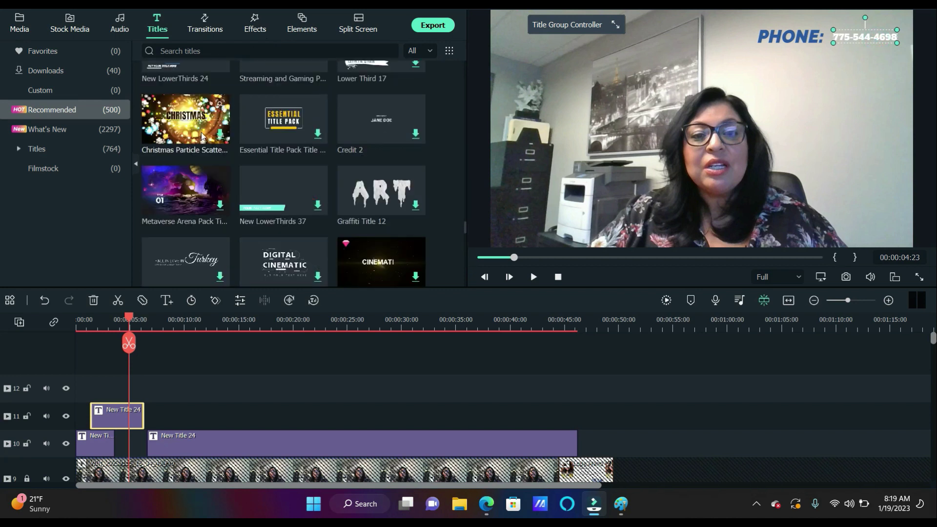
double_click(862, 35)
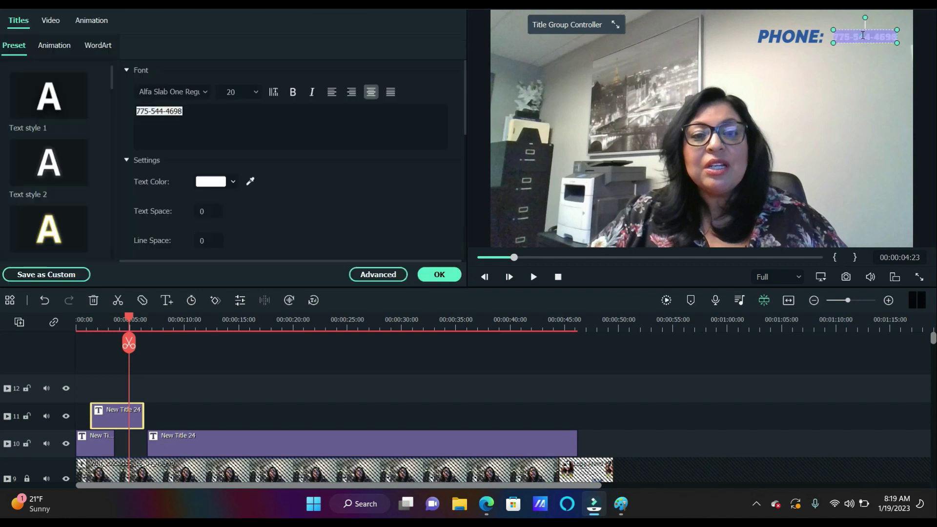
left_click(256, 89)
scroll(233, 176, "down", 3)
left_click(230, 190)
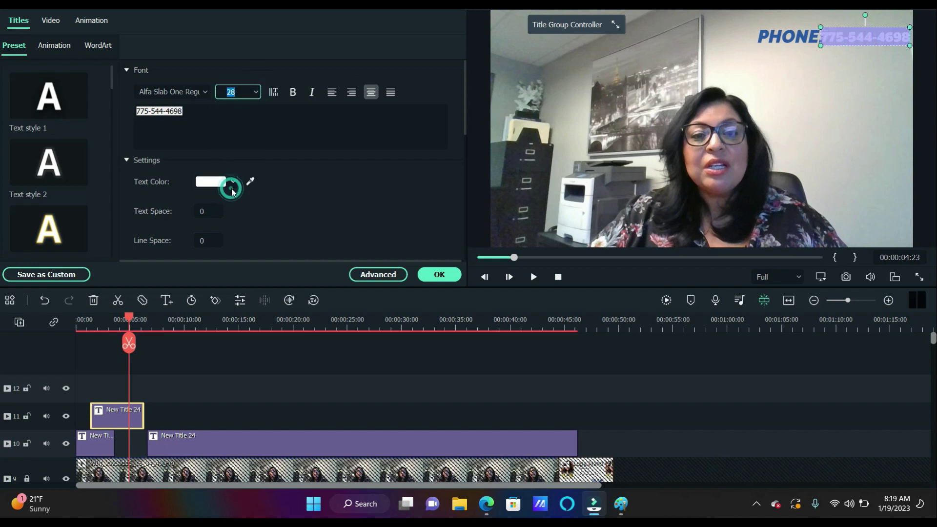
left_click(256, 94)
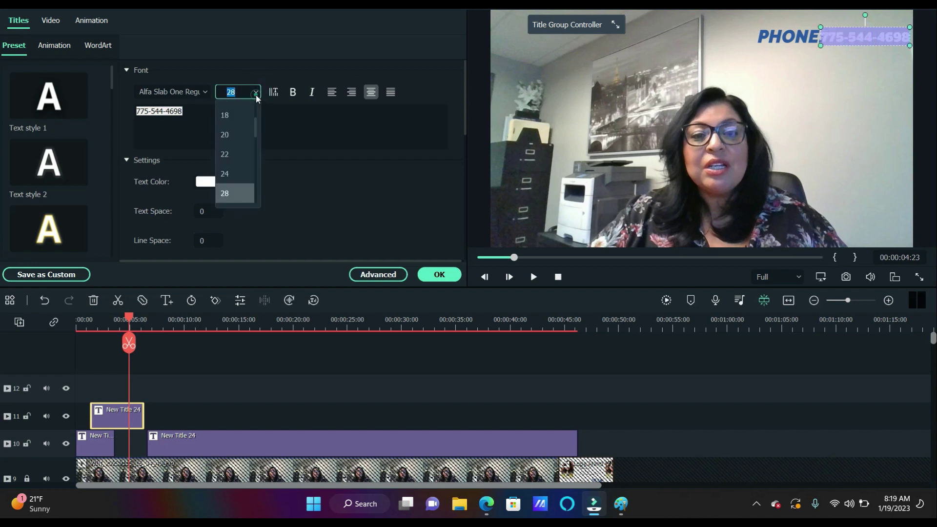
left_click(236, 179)
left_click(740, 76)
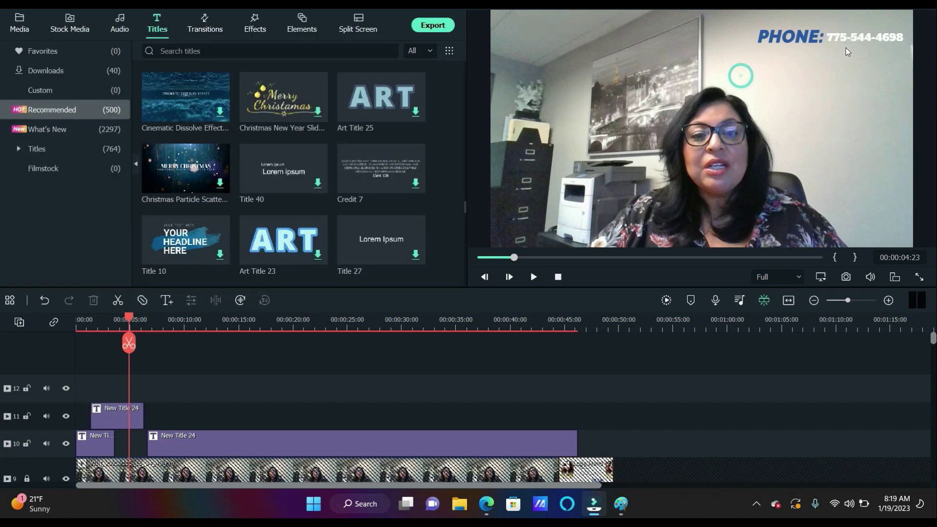
Shrink the PHONE: label's font size to 24
left_click(802, 37)
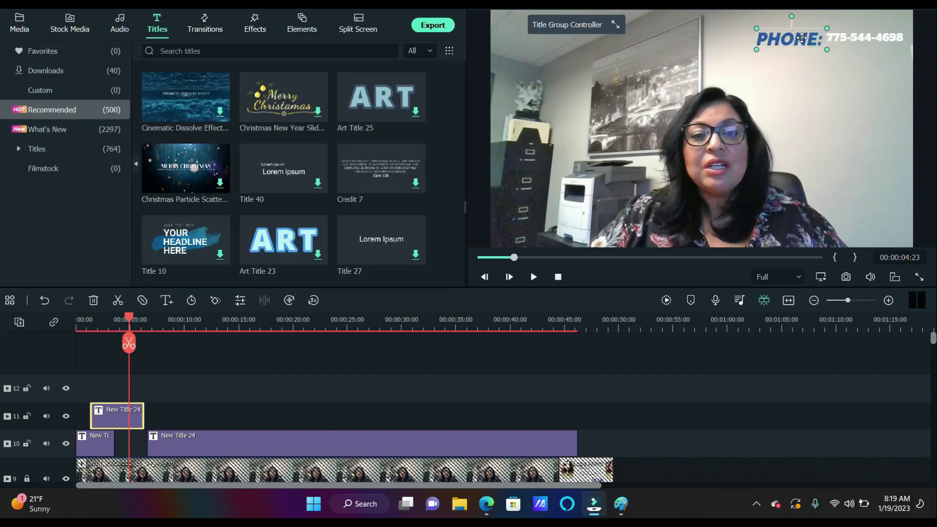
double_click(802, 37)
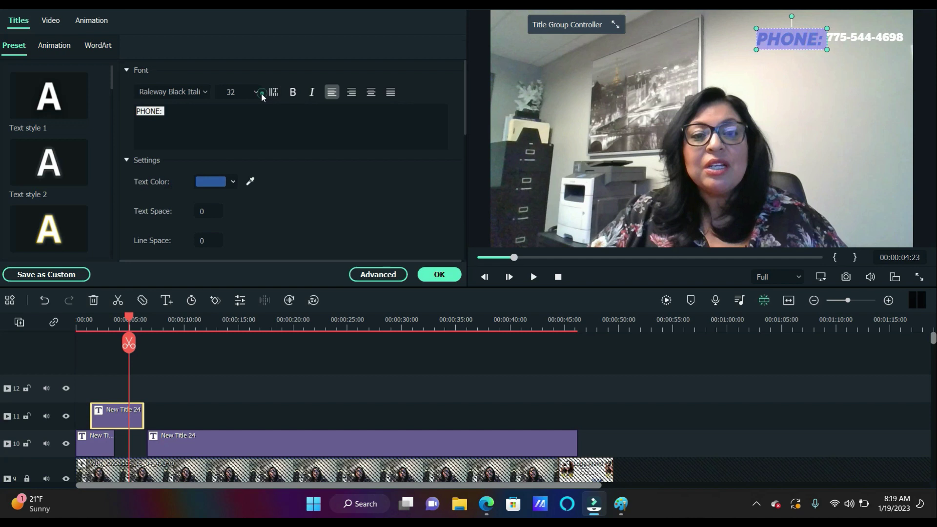
left_click(256, 92)
left_click(230, 173)
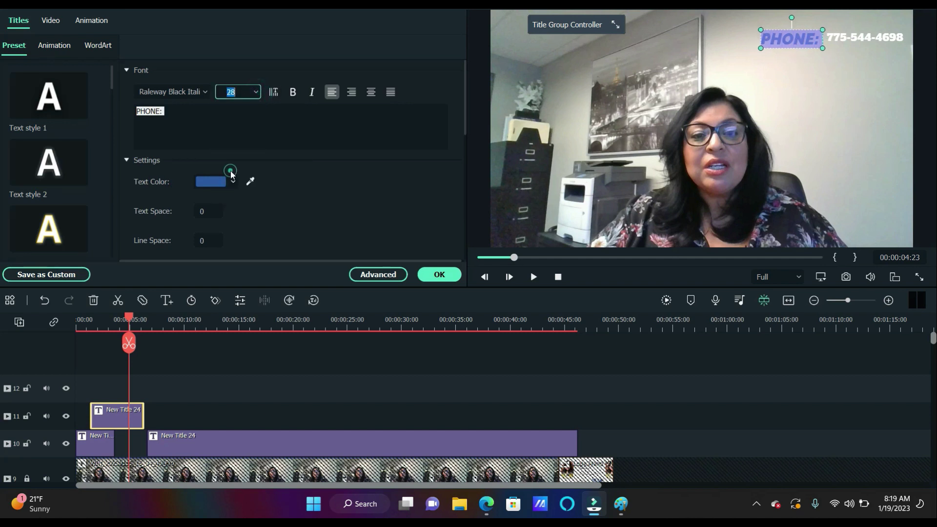
left_click(256, 91)
left_click(243, 137)
left_click(788, 87)
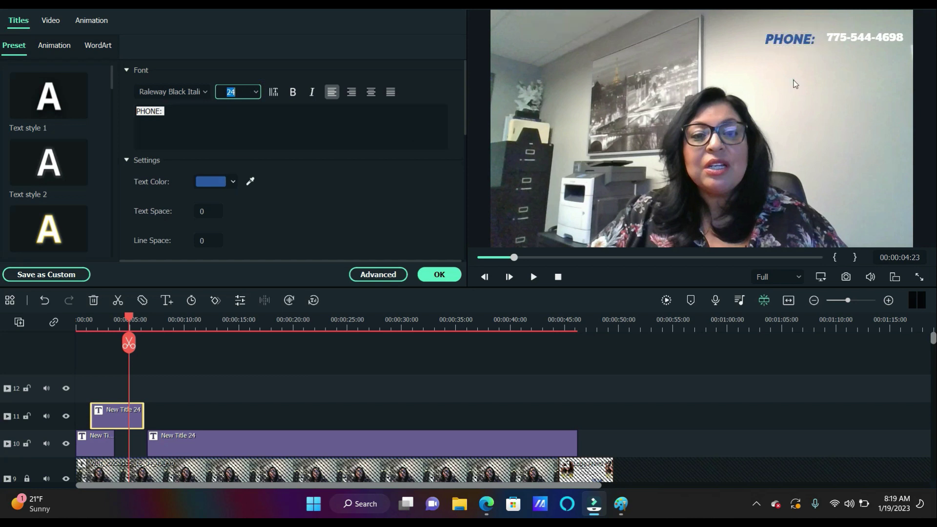
Move the phone number closer to PHONE: and nudge it slightly right
left_click_drag(854, 36, 846, 42)
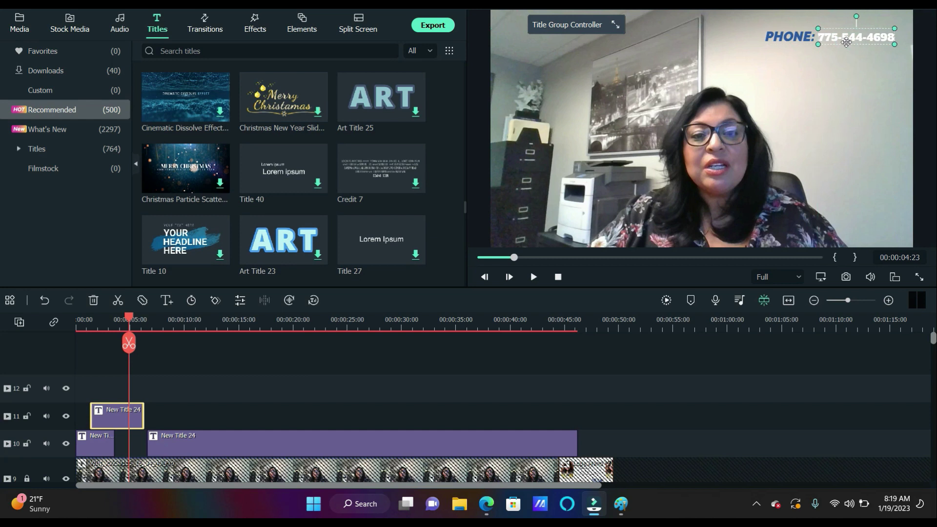
left_click(783, 39)
left_click(819, 69)
left_click(853, 42)
left_click_drag(852, 43, 858, 43)
left_click(782, 39)
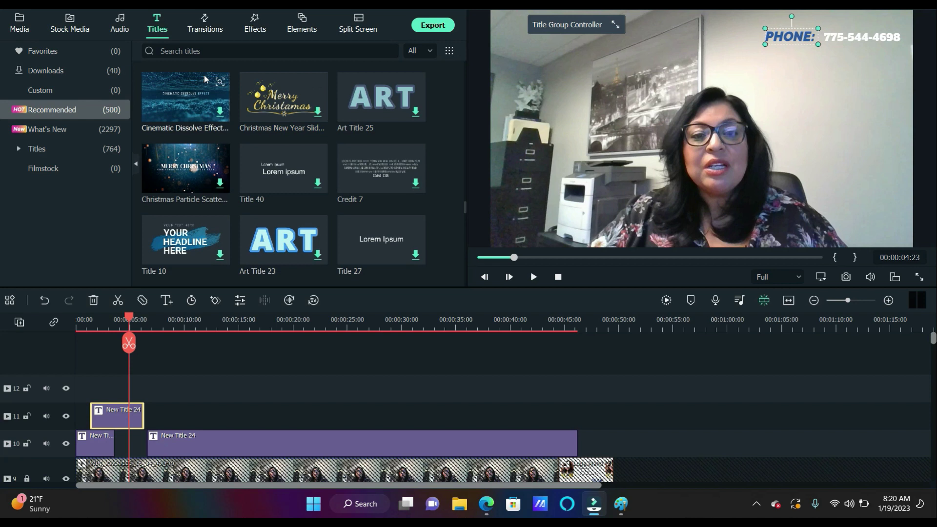
Enlarge the PHONE: label back to font size 28
double_click(796, 34)
left_click(257, 92)
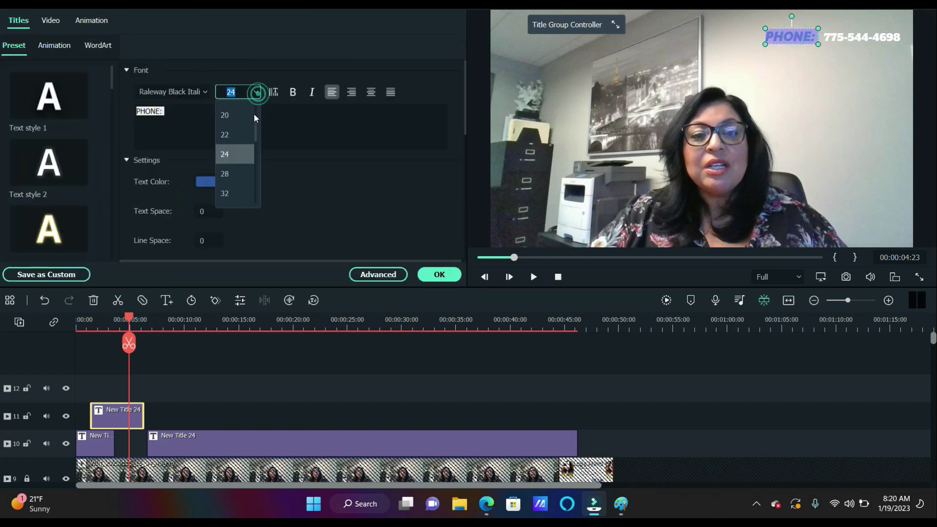
left_click(243, 173)
left_click(776, 76)
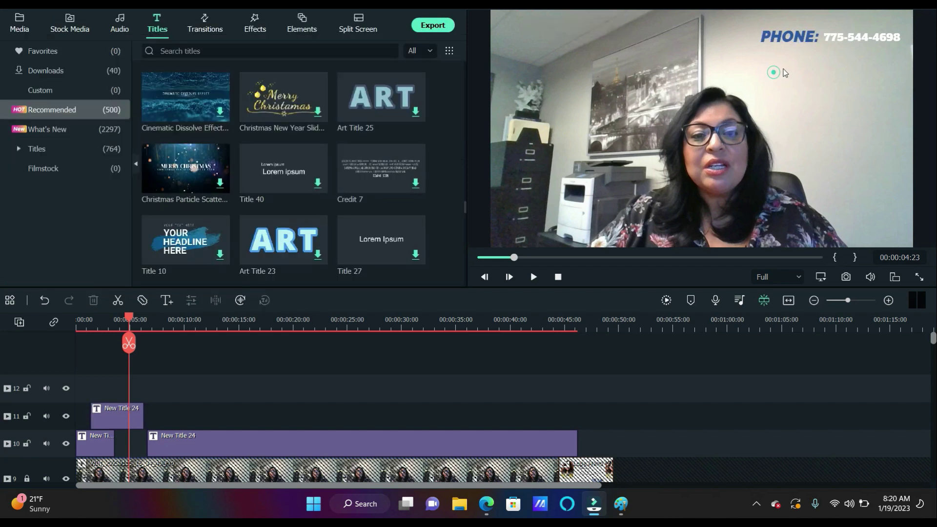
Nudge the phone number right and make it italic
left_click_drag(842, 39, 847, 40)
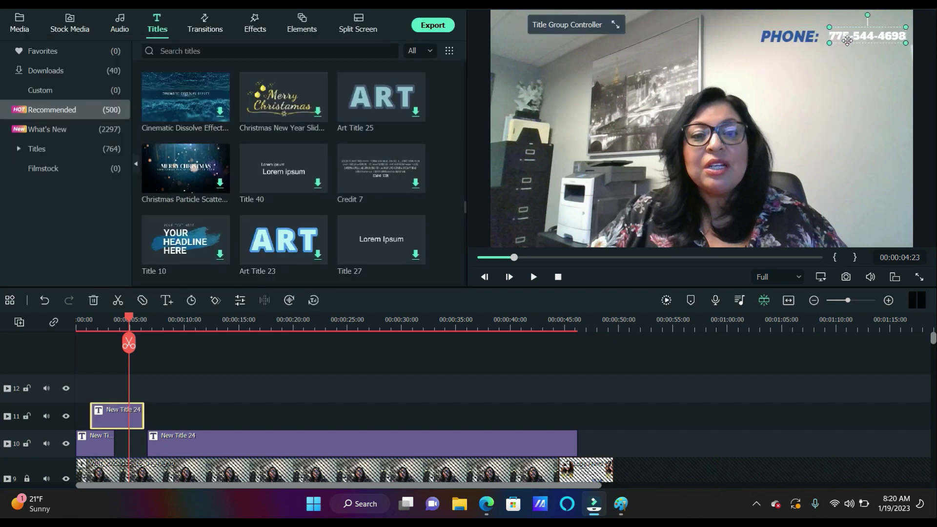
left_click(845, 41)
left_click(845, 41)
double_click(851, 36)
left_click(312, 92)
left_click(826, 75)
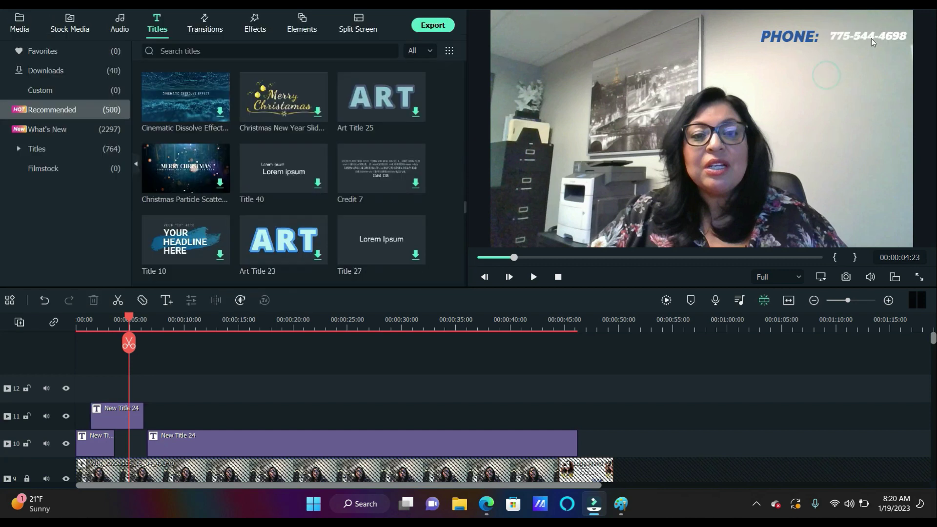
Set the phone number to size 28 and realign PHONE: beside it in the top-right corner
left_click(871, 38)
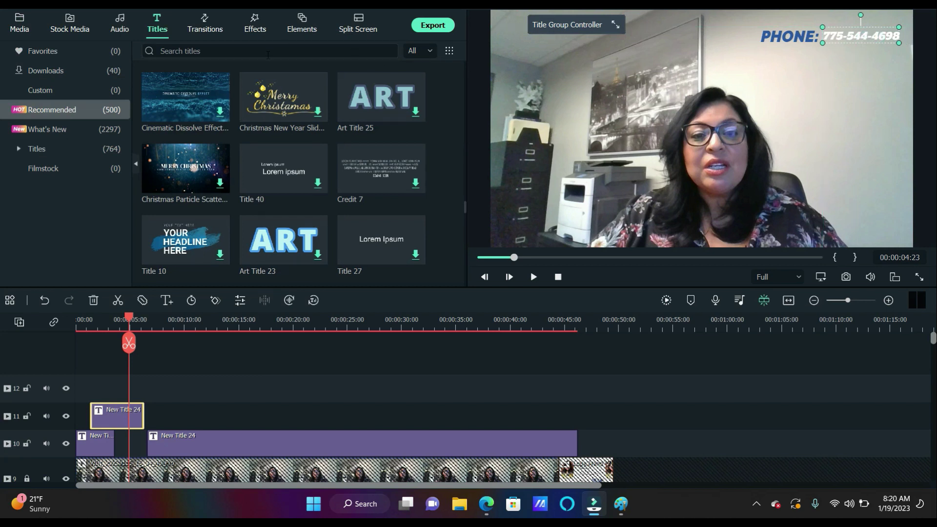
double_click(856, 33)
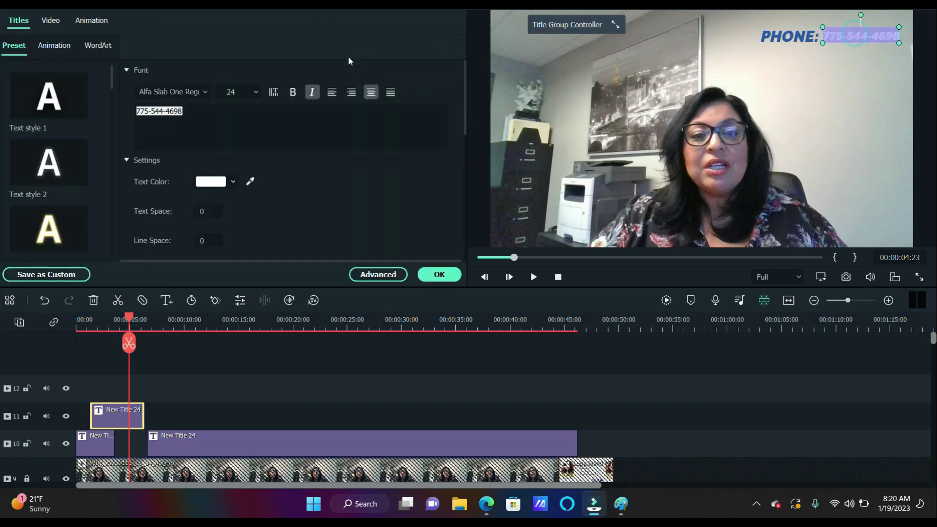
left_click(255, 93)
left_click(237, 169)
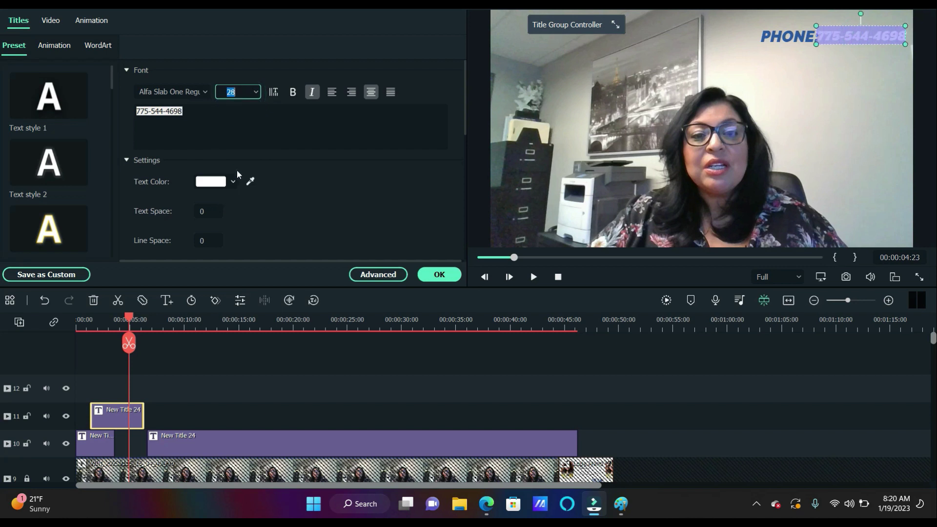
left_click(744, 97)
left_click(883, 38)
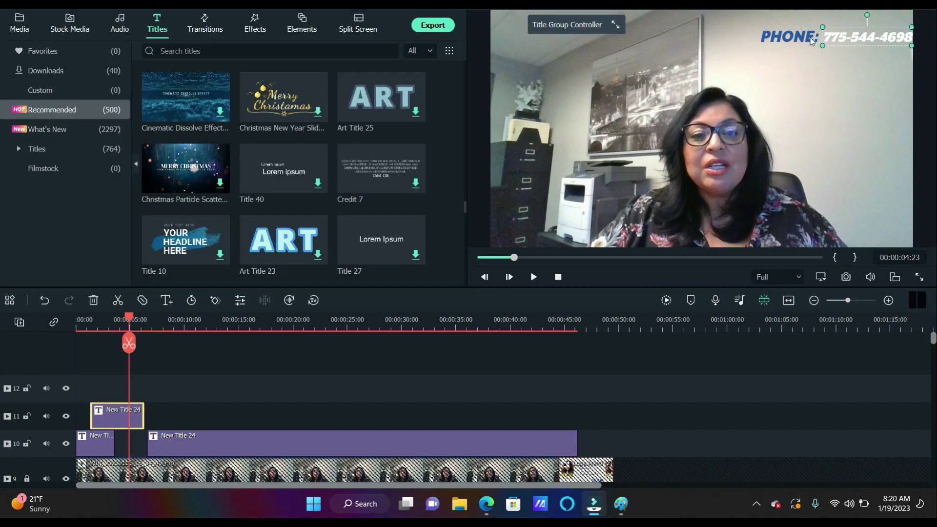
left_click_drag(810, 38, 843, 37)
left_click(833, 66)
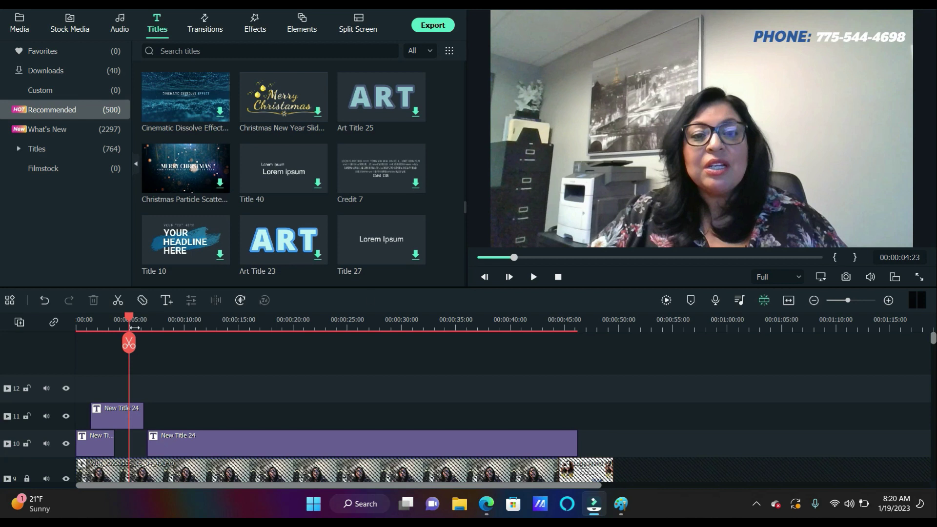
Delete the long track-10 title clip, extend the track-11 title to 0, and preview from the start
left_click(228, 437)
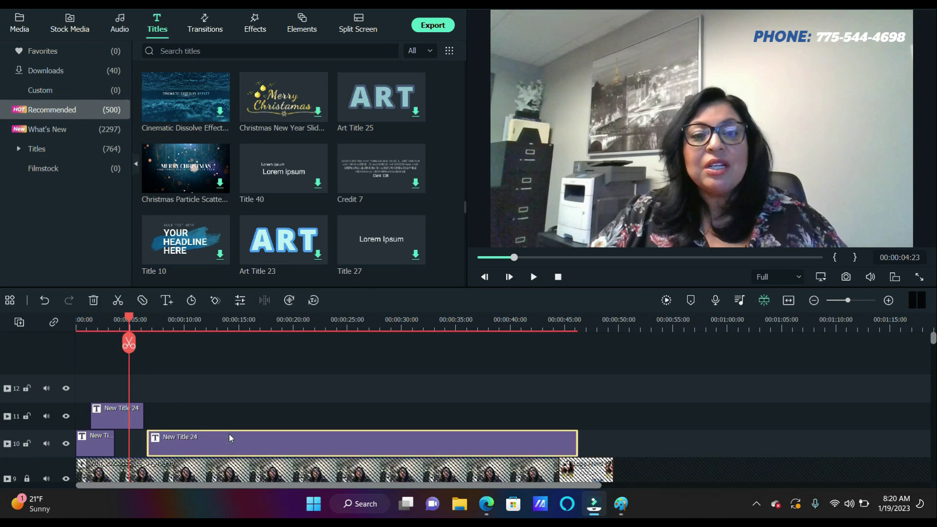
key("Delete")
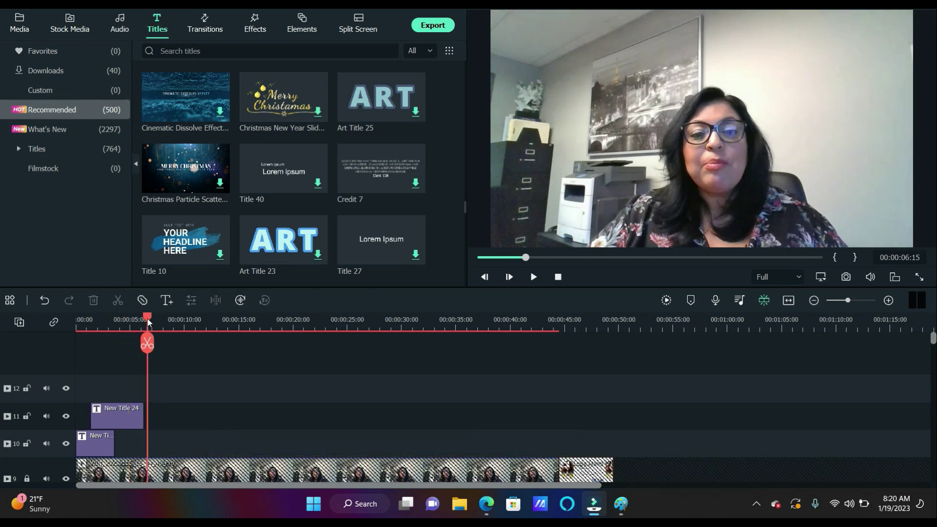
left_click_drag(91, 416, 77, 416)
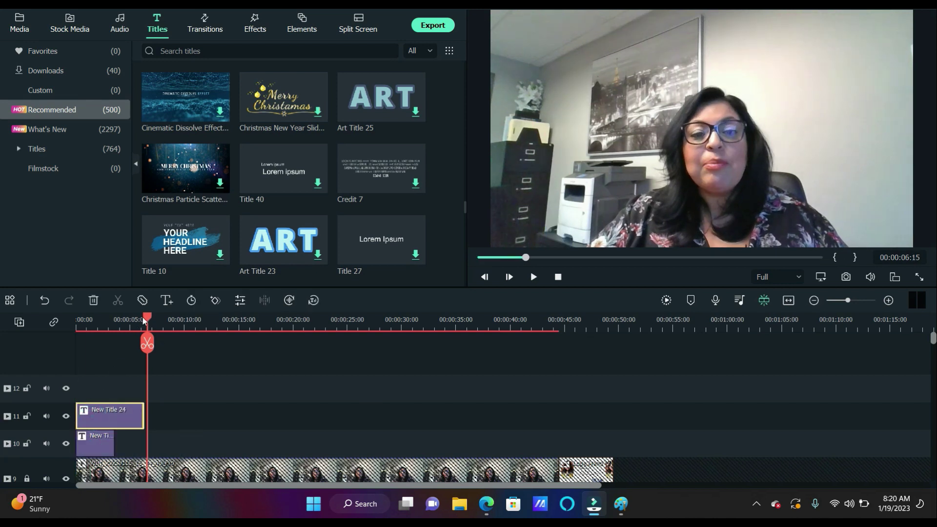
key("Home")
left_click(531, 277)
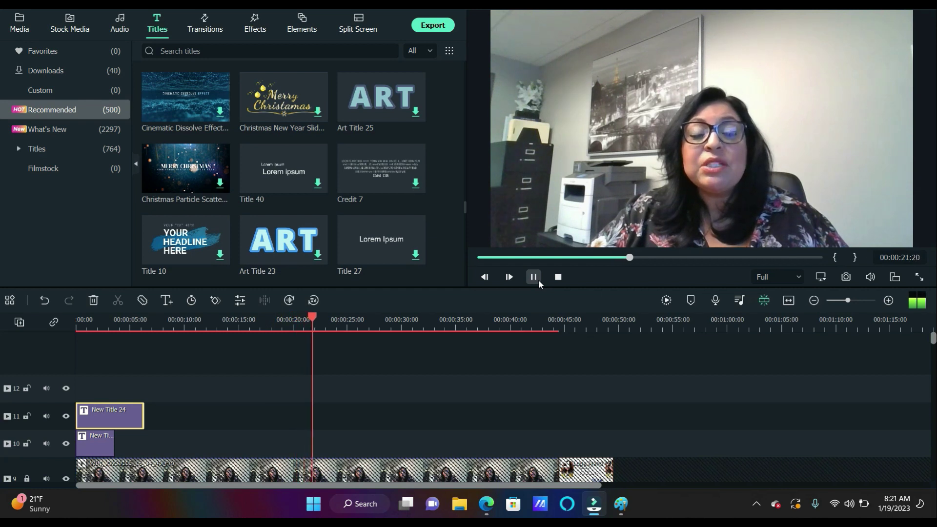
Stretch both the track 10 and track 11 title clips to the footage end
left_click(539, 284)
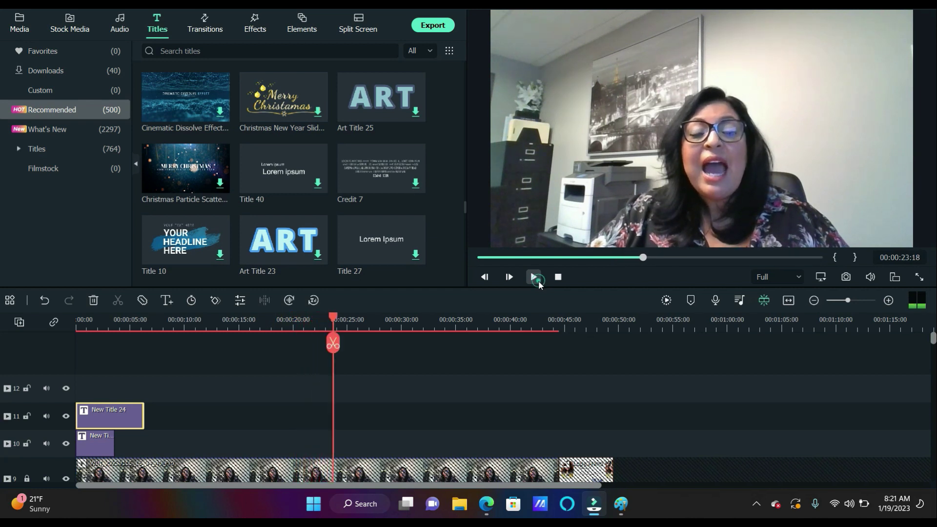
left_click_drag(113, 444, 554, 428)
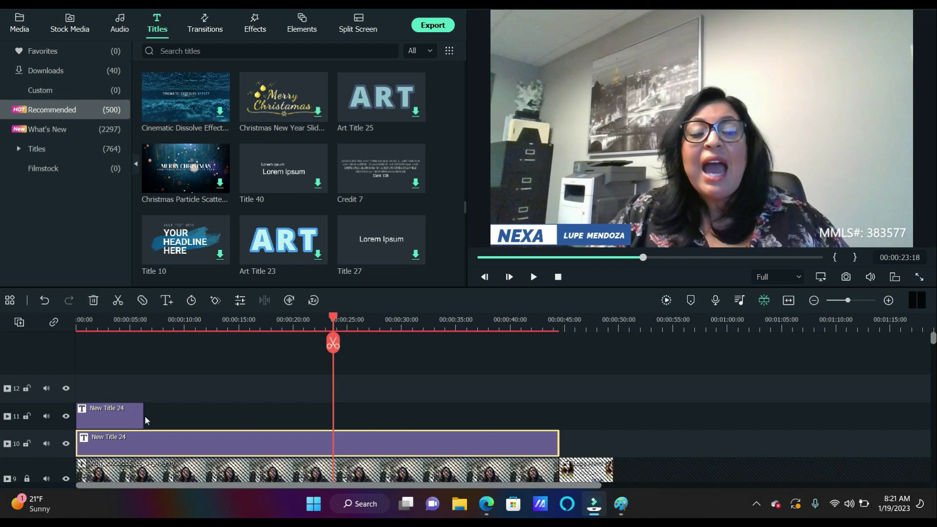
left_click_drag(143, 414, 557, 433)
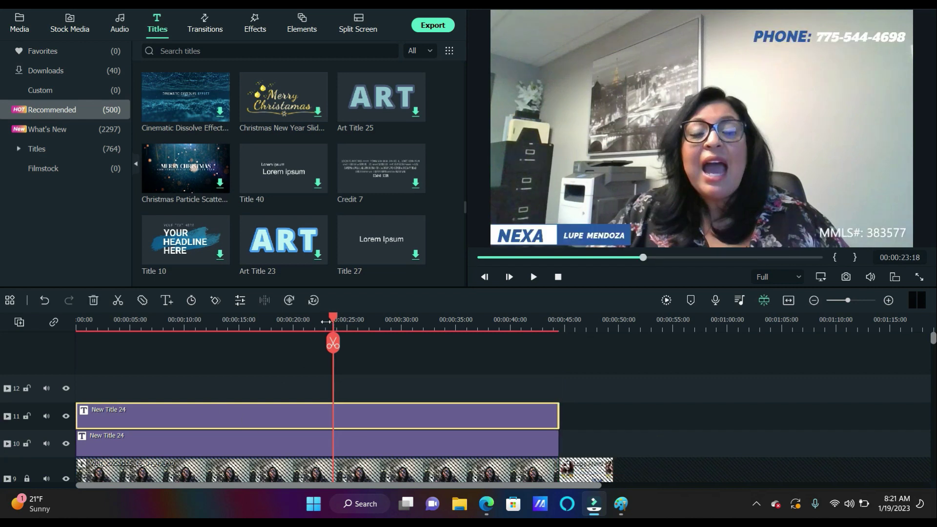
Split track 11's title at 10 s and track 10's title at 10, 20, 30 and 40 s
left_click_drag(330, 322, 185, 329)
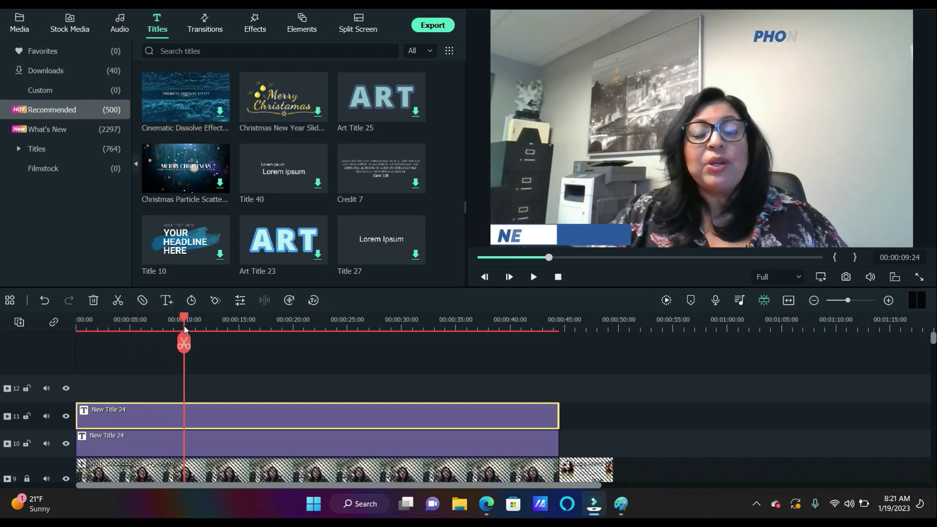
left_click(184, 345)
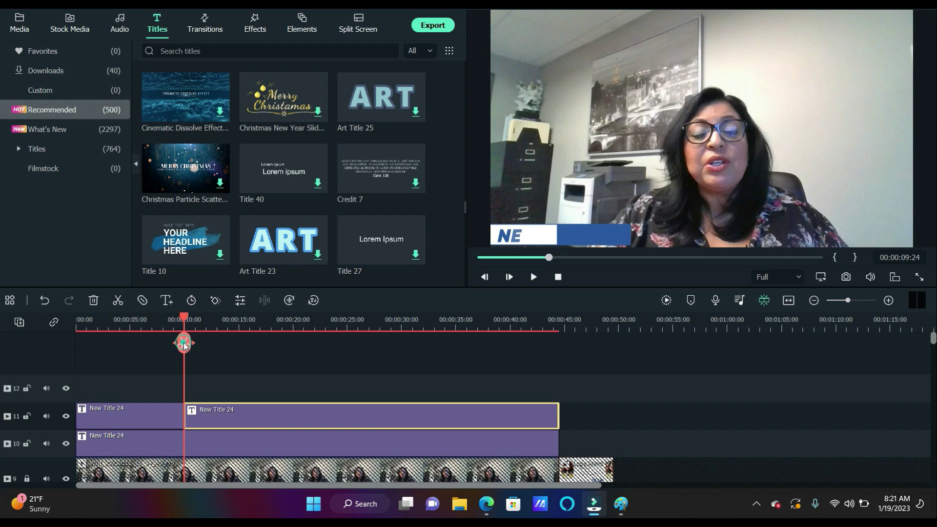
left_click(197, 445)
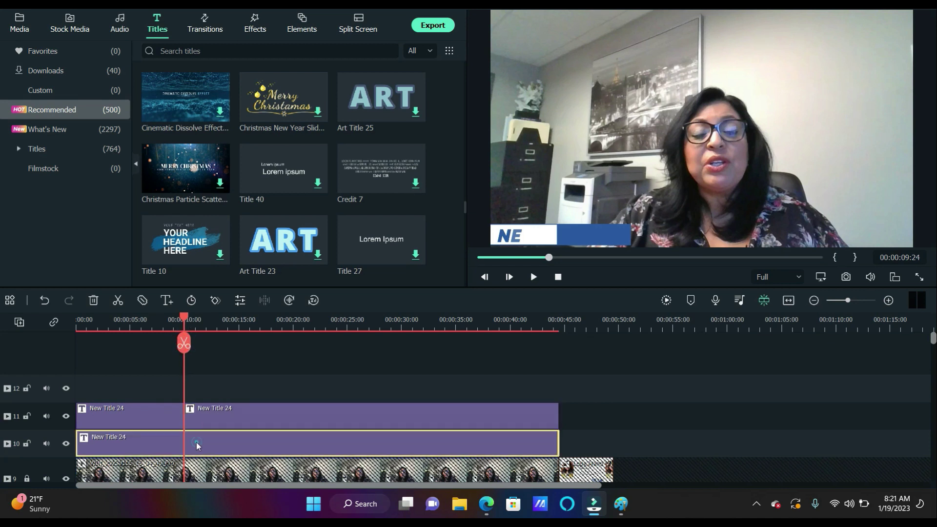
left_click(183, 343)
left_click_drag(187, 319, 294, 320)
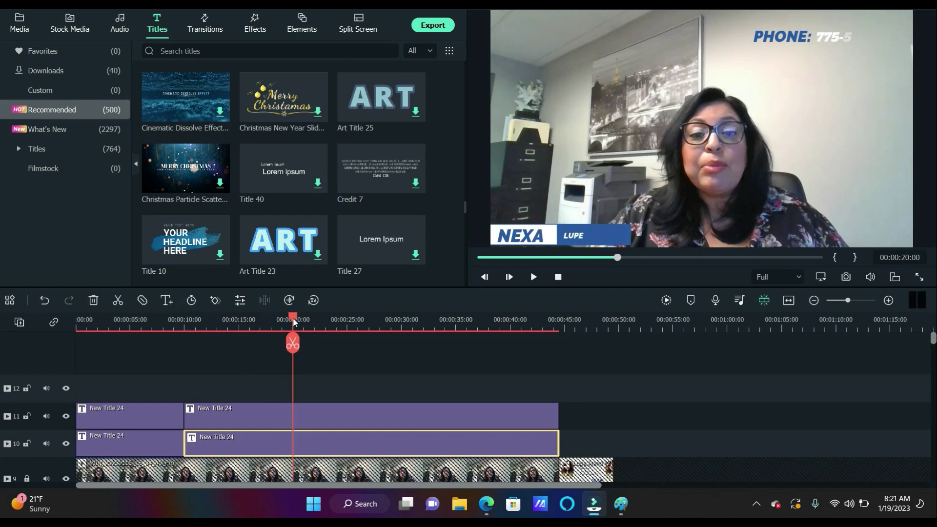
left_click(291, 344)
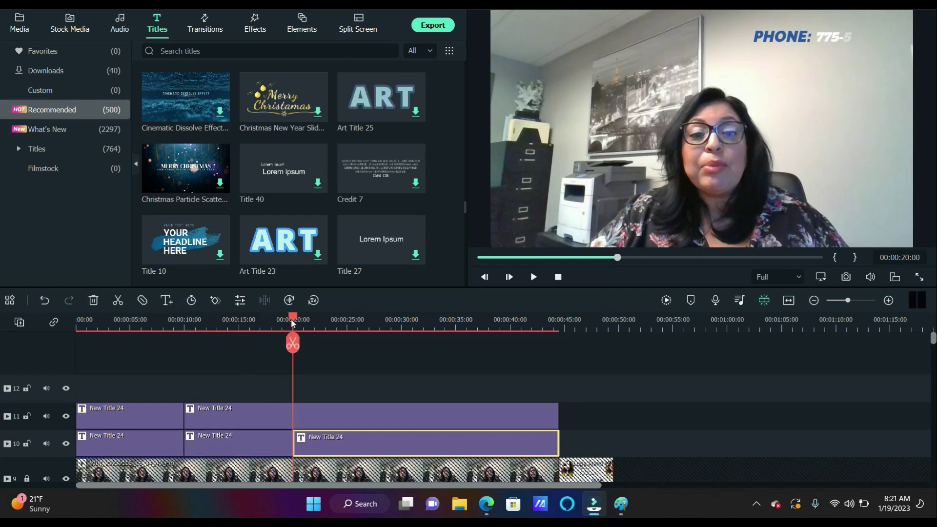
left_click_drag(293, 320, 401, 322)
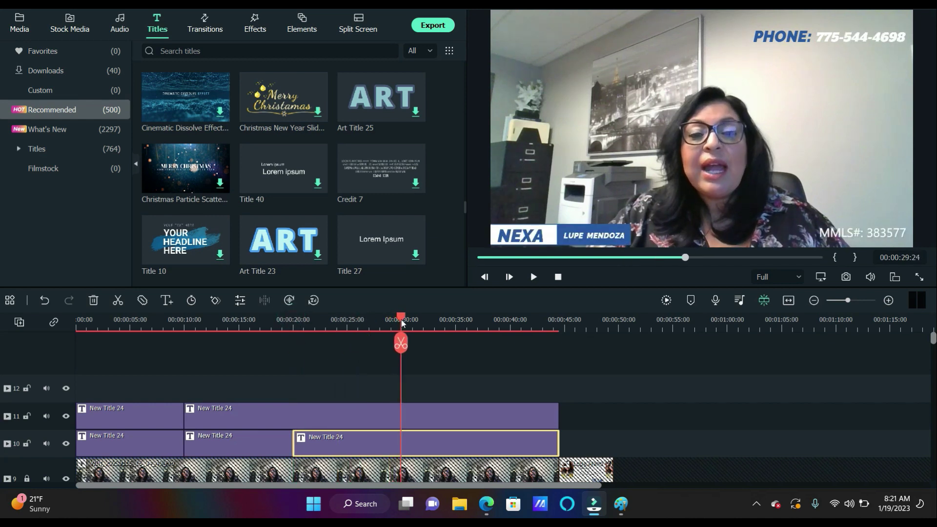
left_click_drag(401, 320, 402, 320)
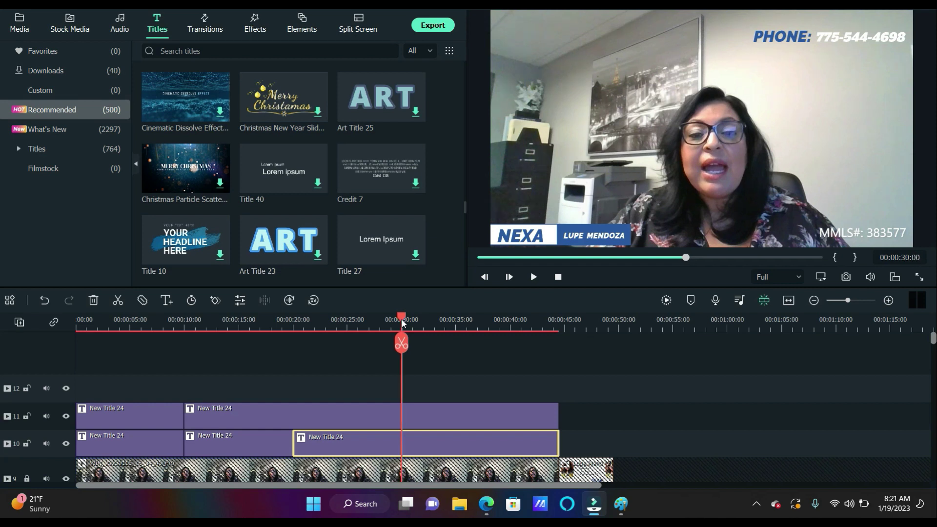
left_click(401, 345)
left_click_drag(404, 320, 510, 322)
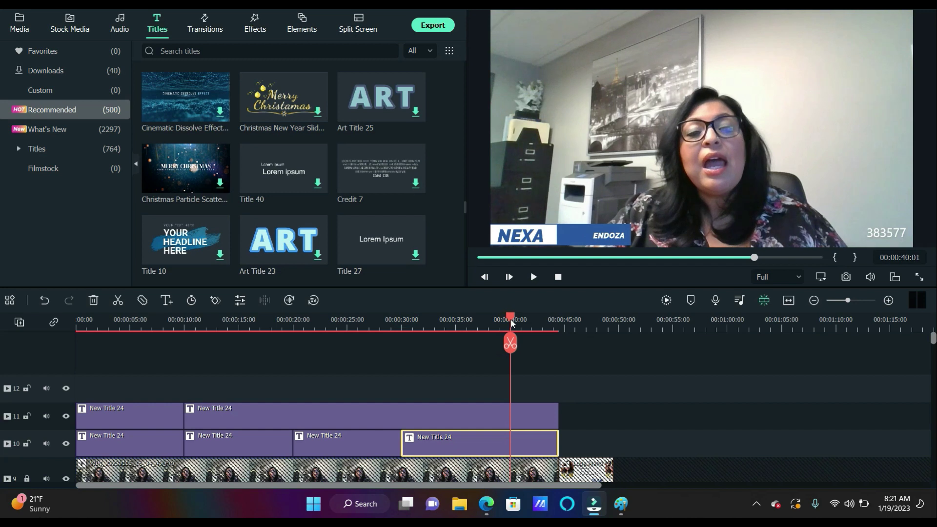
left_click(511, 345)
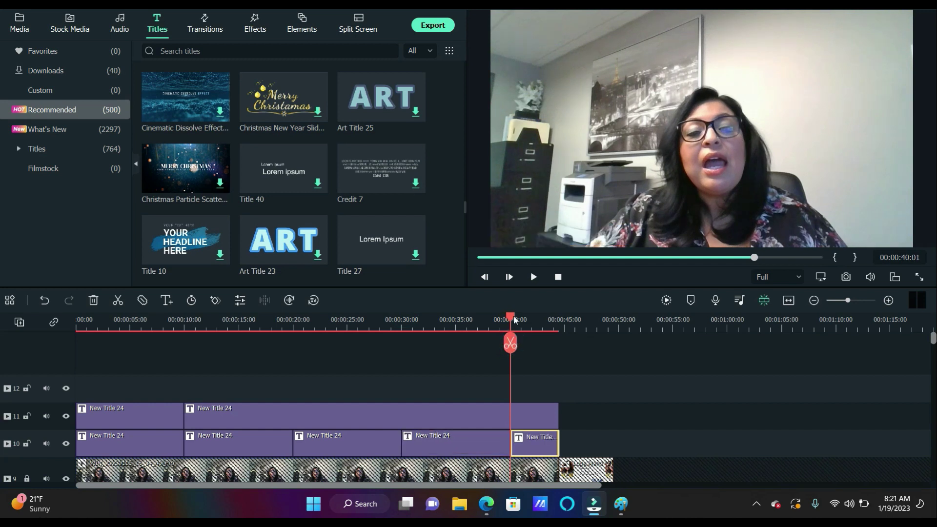
key("Home")
Review playback, then delete the three track-10 title pieces after 20 seconds
left_click(536, 282)
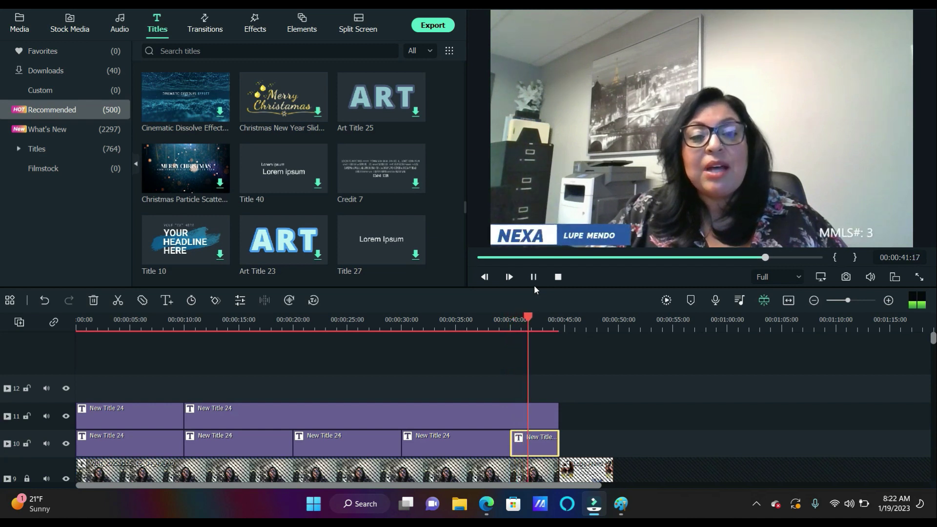
left_click(532, 278)
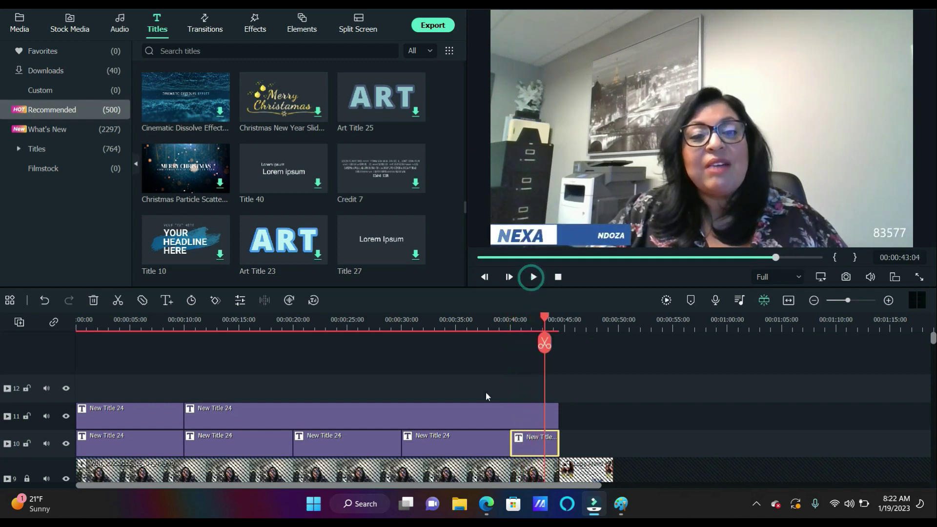
left_click(410, 448)
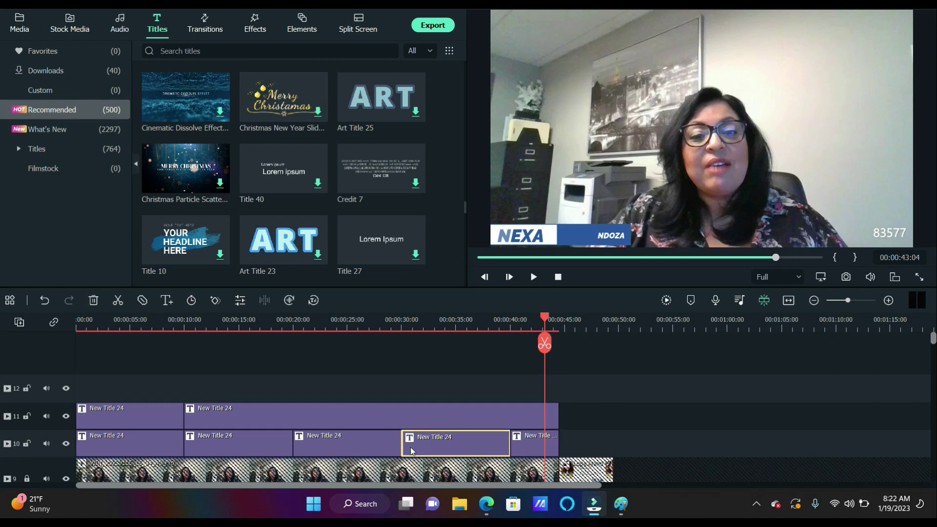
key("shift+Delete")
left_click(416, 442)
key("Delete")
left_click(385, 443)
key("Delete")
Extend the 10-second title piece to 00:00:44:12 and replay from the start
left_click_drag(291, 443, 559, 448)
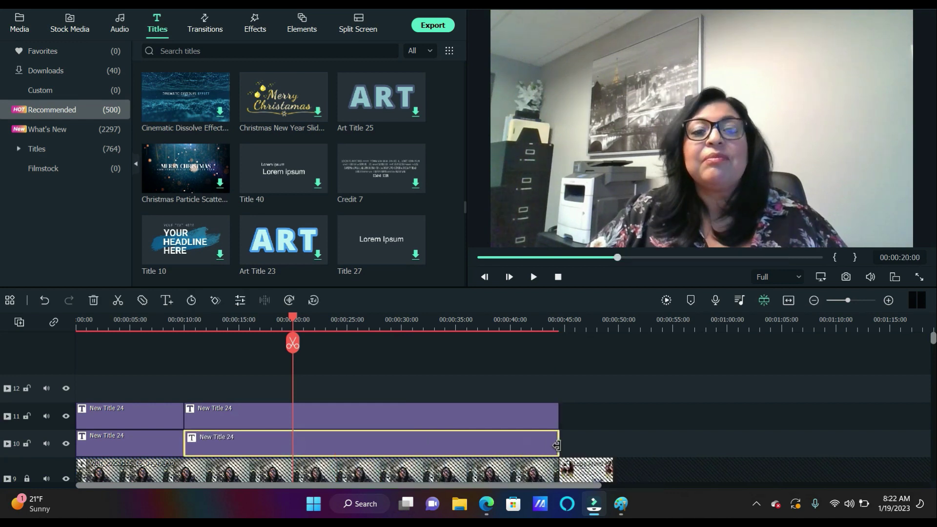
left_click(78, 324)
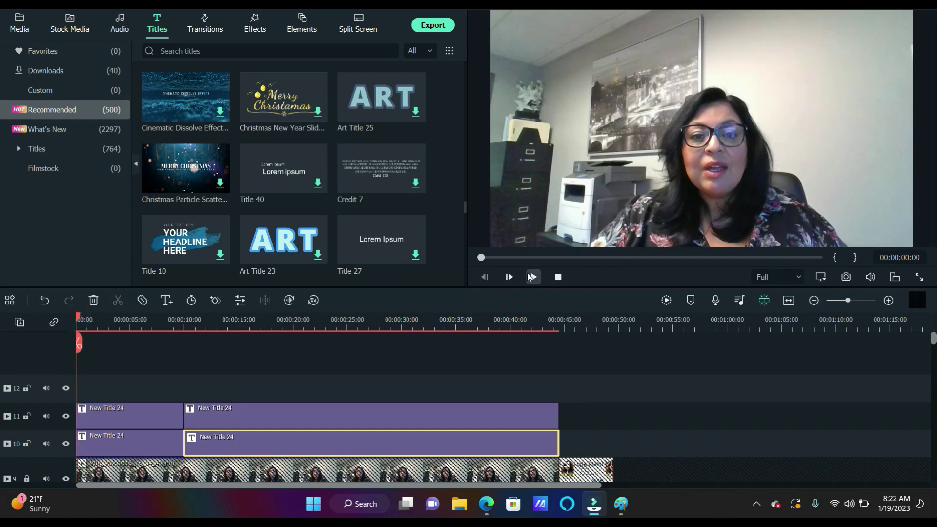
left_click(532, 278)
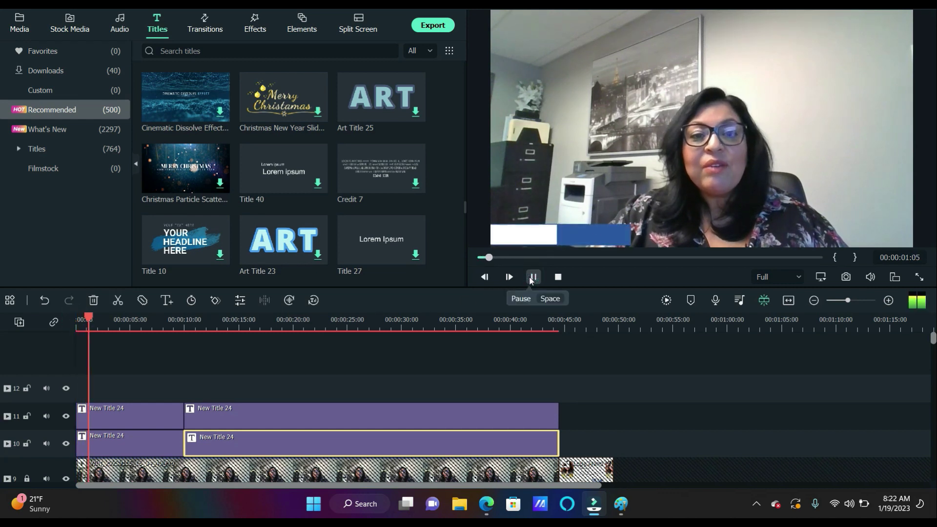
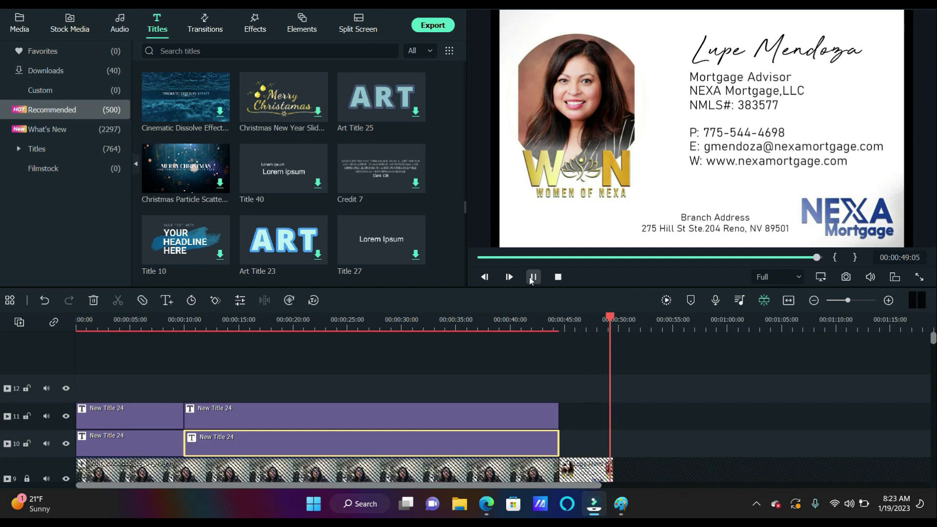
Leave the Titles grid and bring up the imported clips, images and music in Project Media
scroll(403, 204, "down", 10)
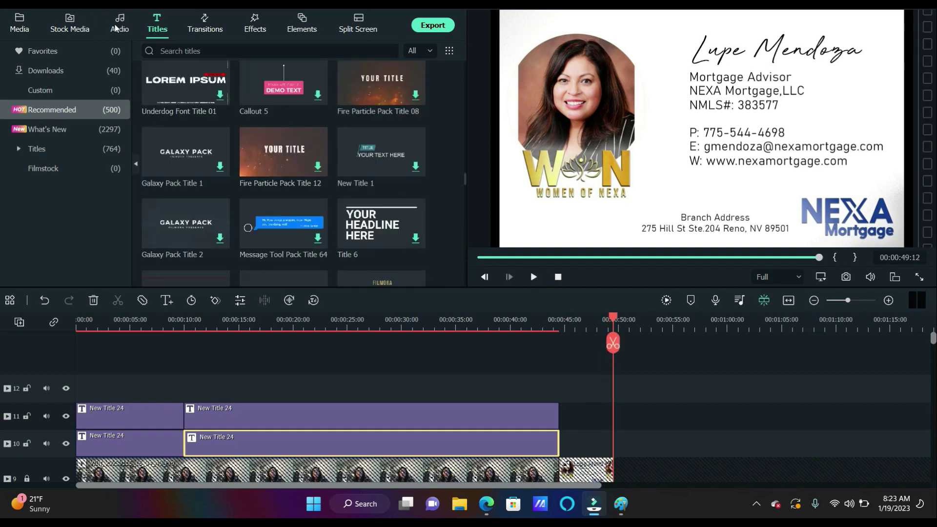
left_click(26, 28)
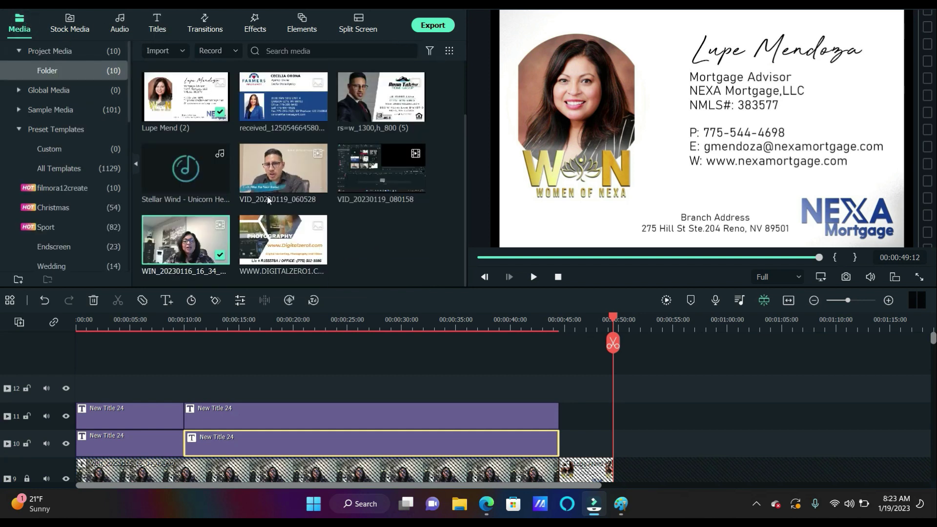
left_click_drag(210, 171, 176, 426)
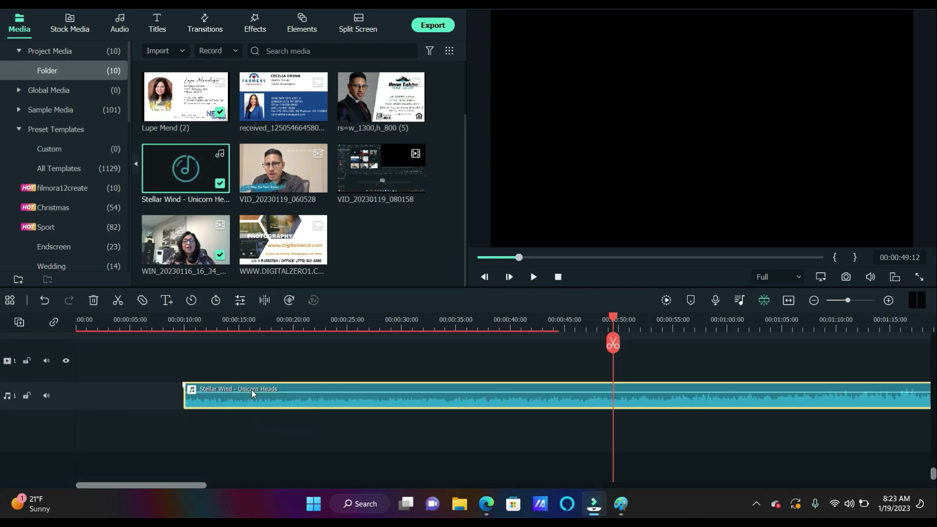
left_click_drag(211, 447, 188, 375)
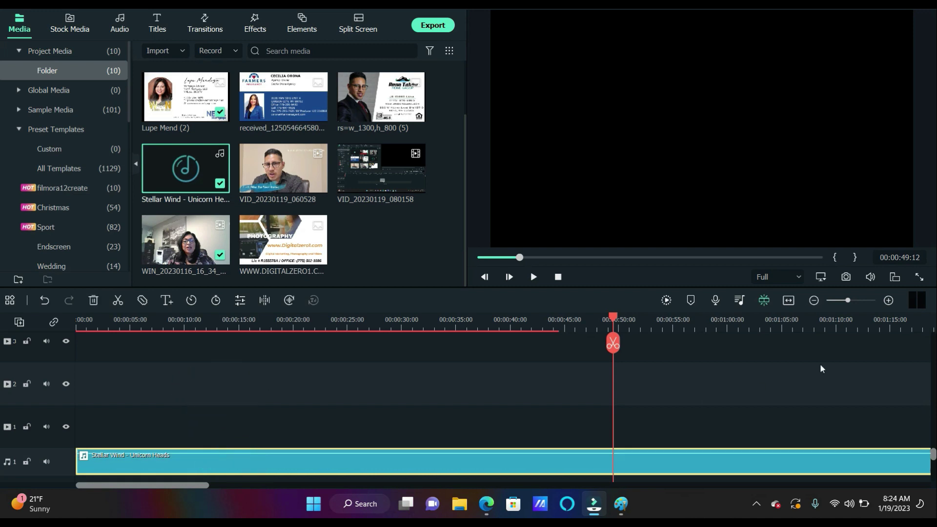
left_click(813, 300)
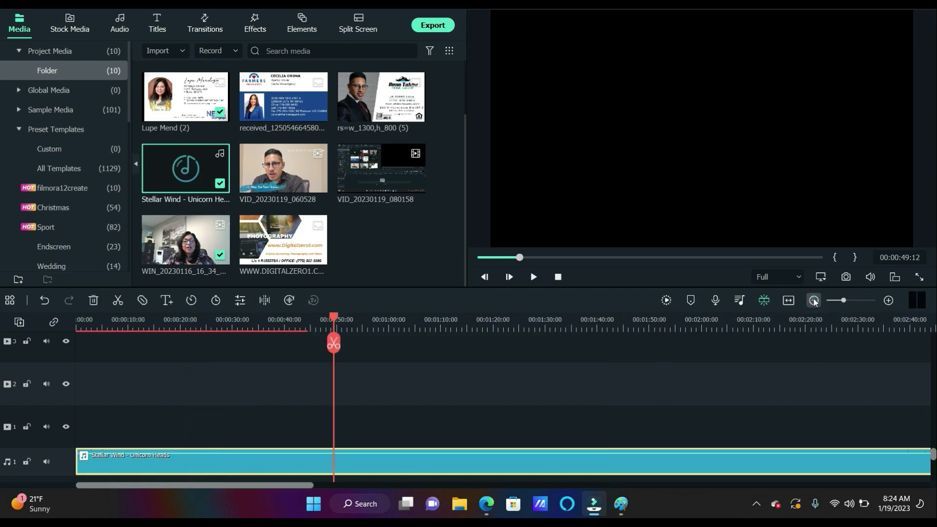
left_click(814, 300)
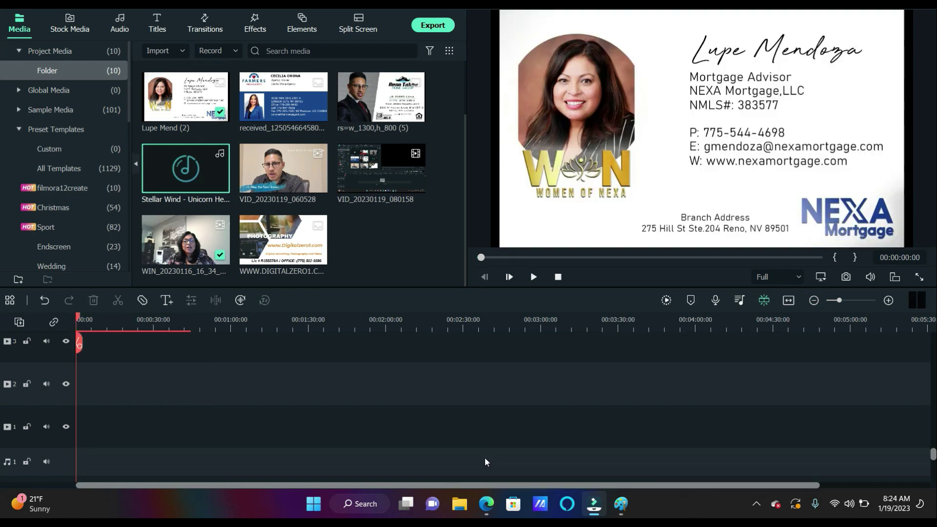
Delete the empty track 8 from the timeline
scroll(453, 437, "up", 3)
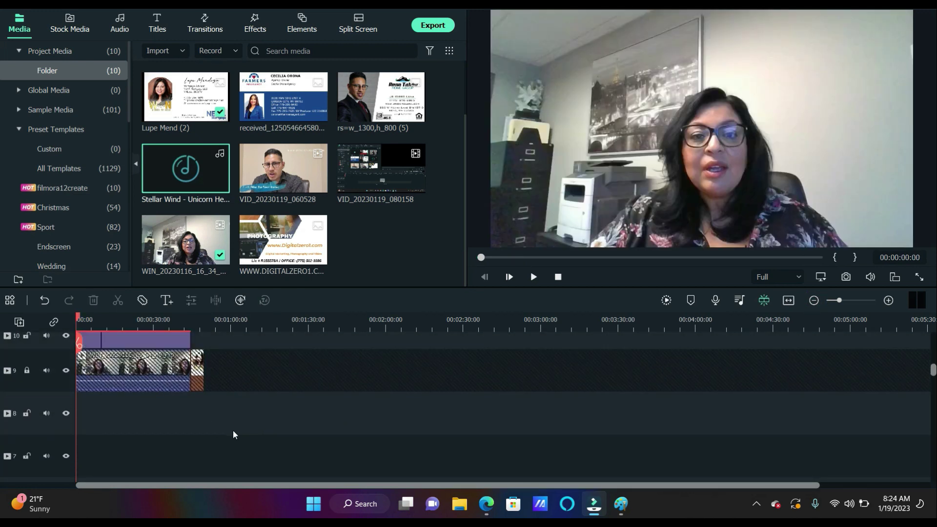
scroll(234, 434, "down", 1)
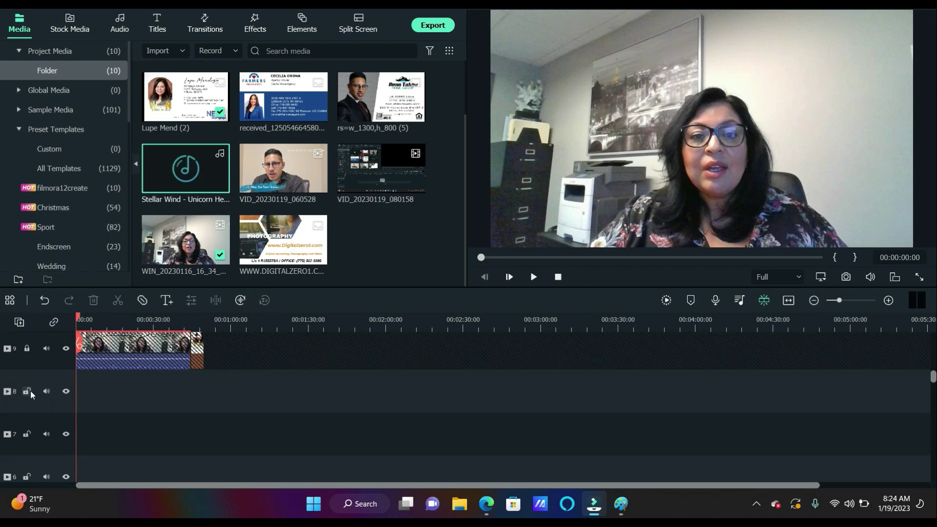
left_click(54, 403)
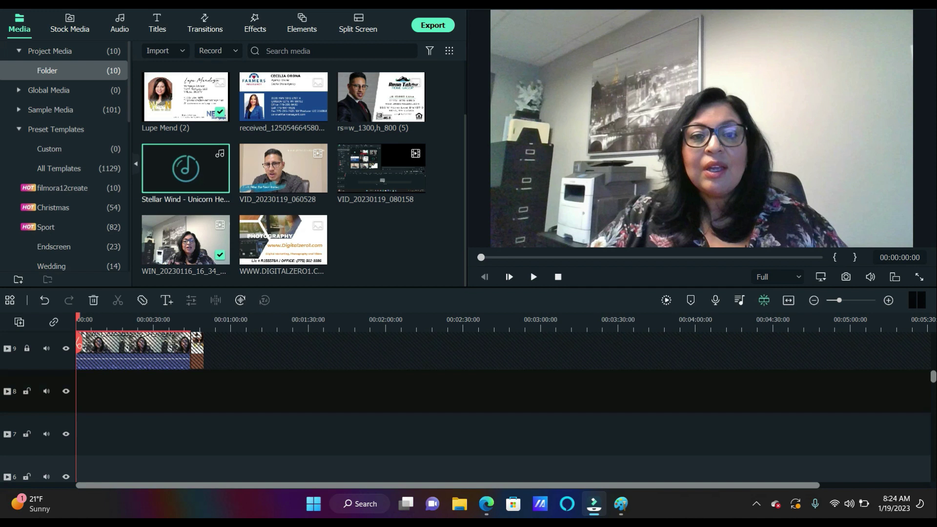
right_click(3, 386)
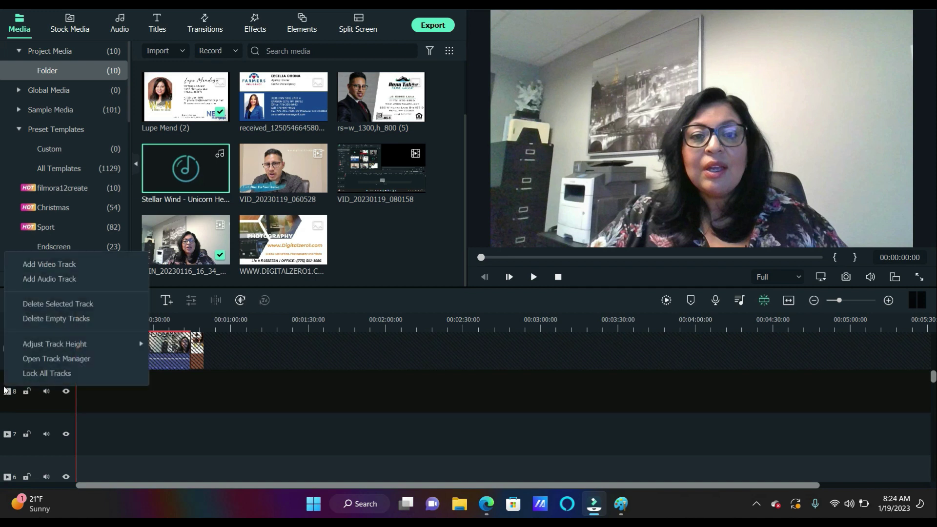
left_click(54, 307)
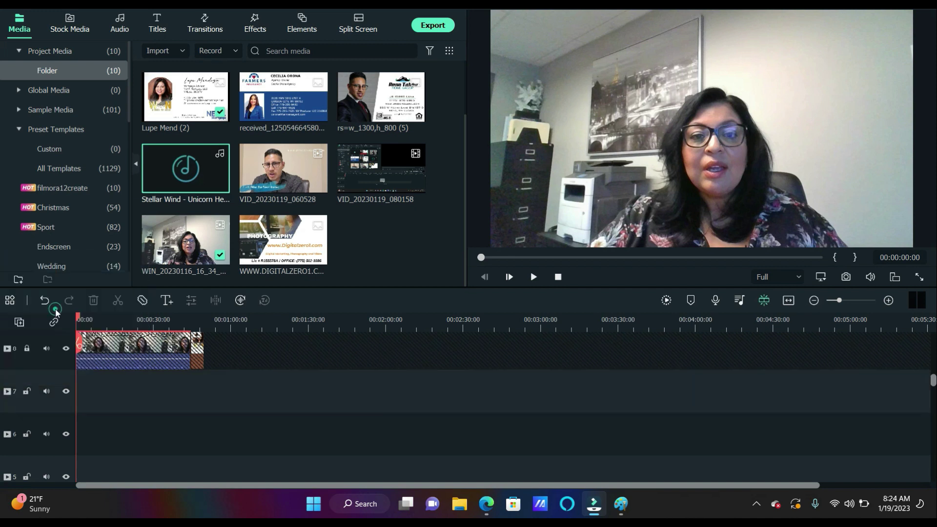
Remove the remaining empty tracks and lock video track 1 with the interview clip
left_click(29, 385)
scroll(34, 414, "down", 5)
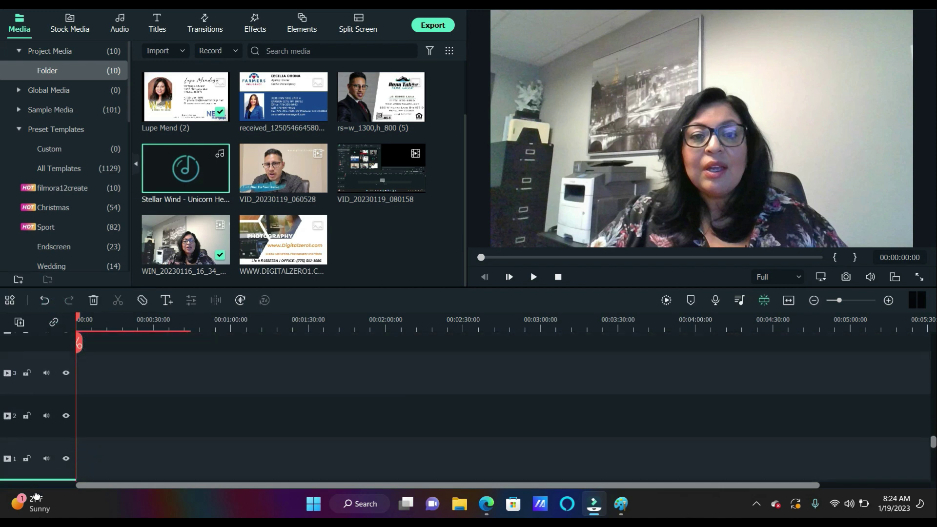
scroll(53, 399, "down", 2)
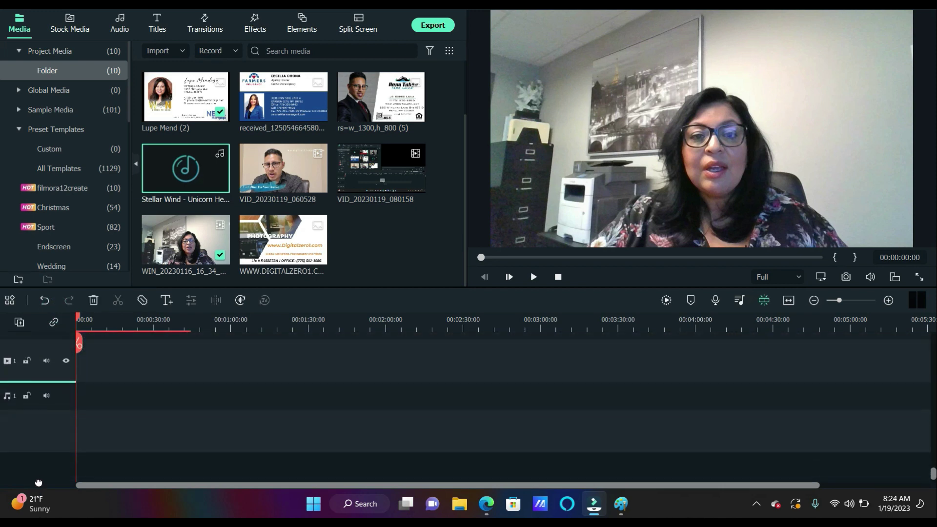
left_click(58, 364)
left_click(49, 357)
right_click(49, 356)
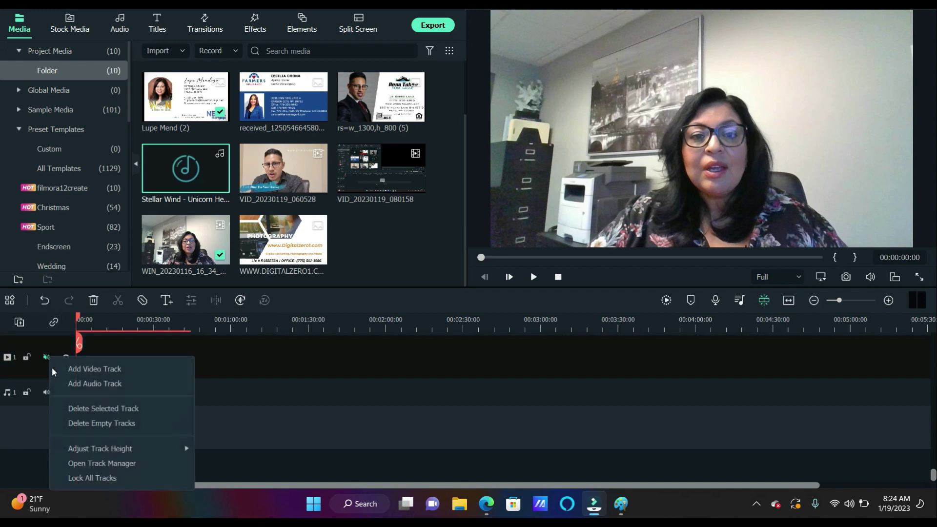
left_click(98, 412)
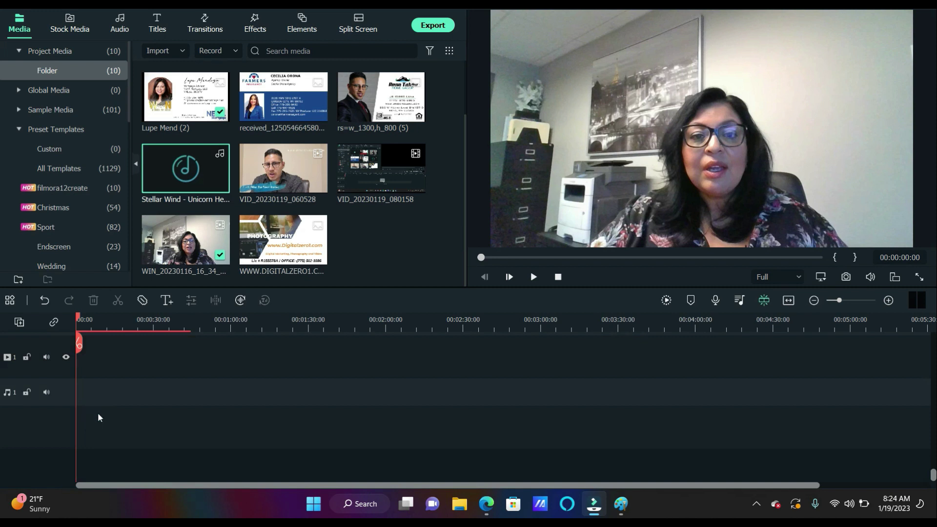
mouse_move(42, 374)
left_mouse_down()
mouse_move(40, 393)
mouse_move(46, 379)
left_mouse_up()
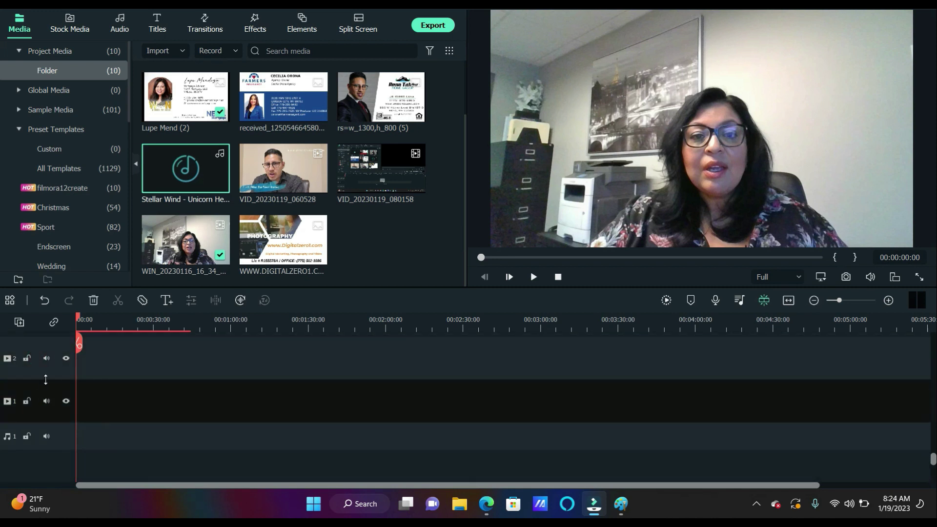
left_click(94, 301)
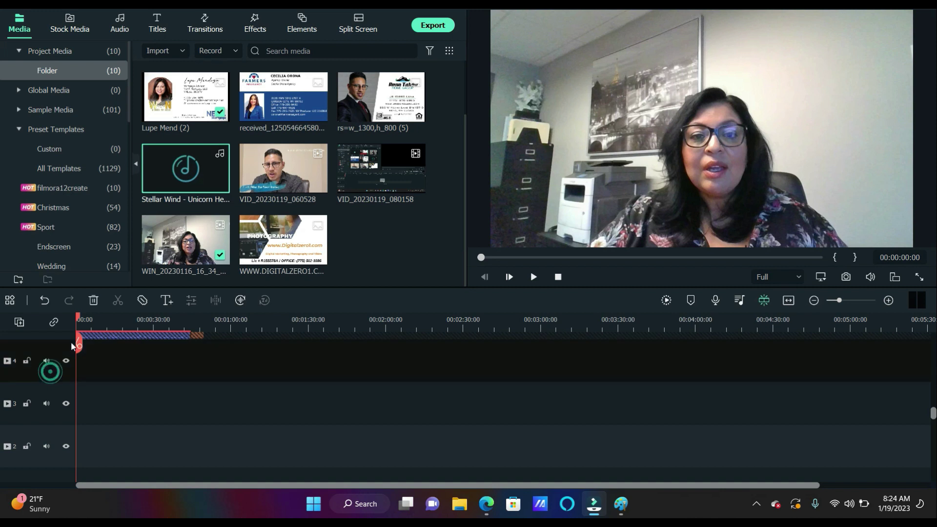
left_click(47, 360)
left_click(28, 360)
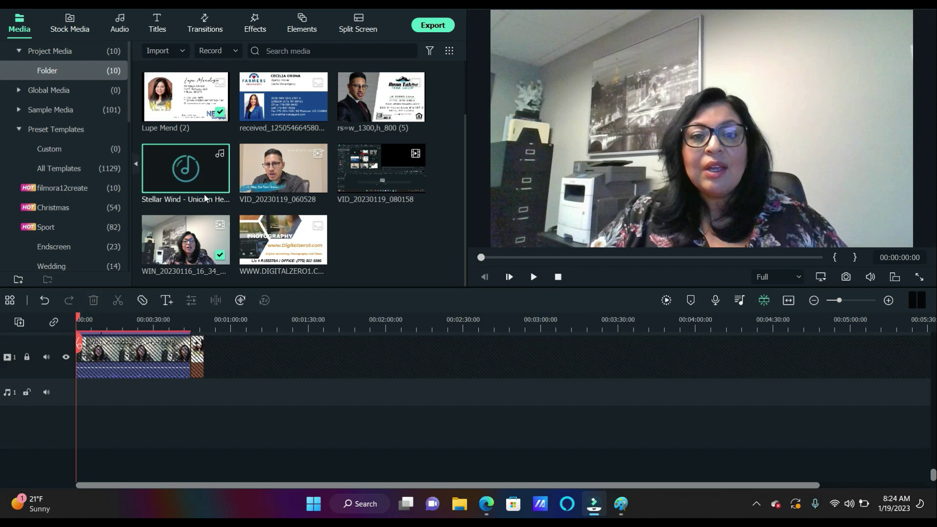
Add Stellar Wind to the audio track and cut it off where the video ends
left_click_drag(203, 183, 79, 393)
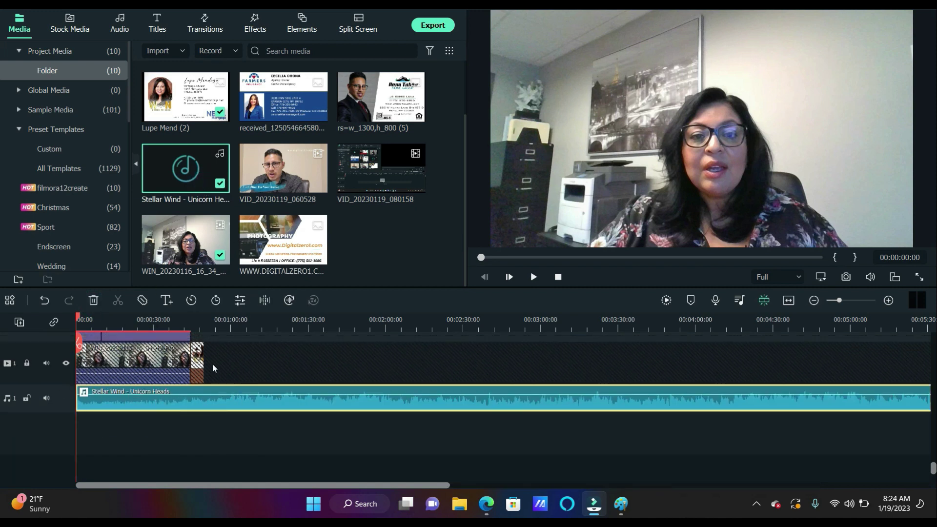
scroll(207, 333, "up", 1)
left_click(204, 325)
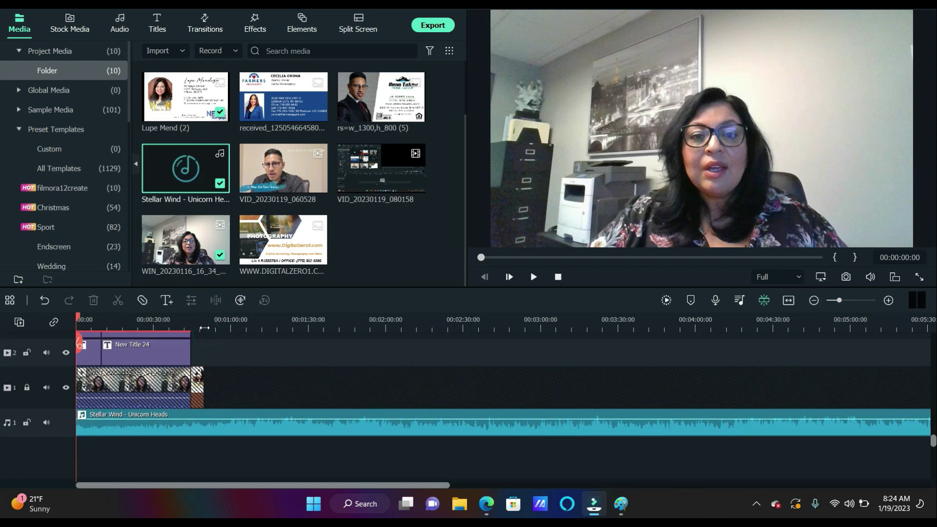
left_click(205, 345)
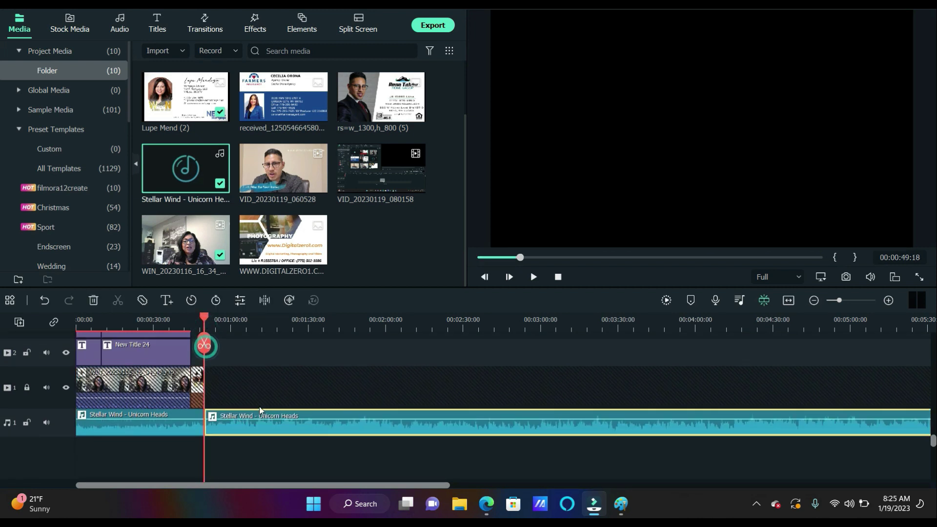
key("Delete")
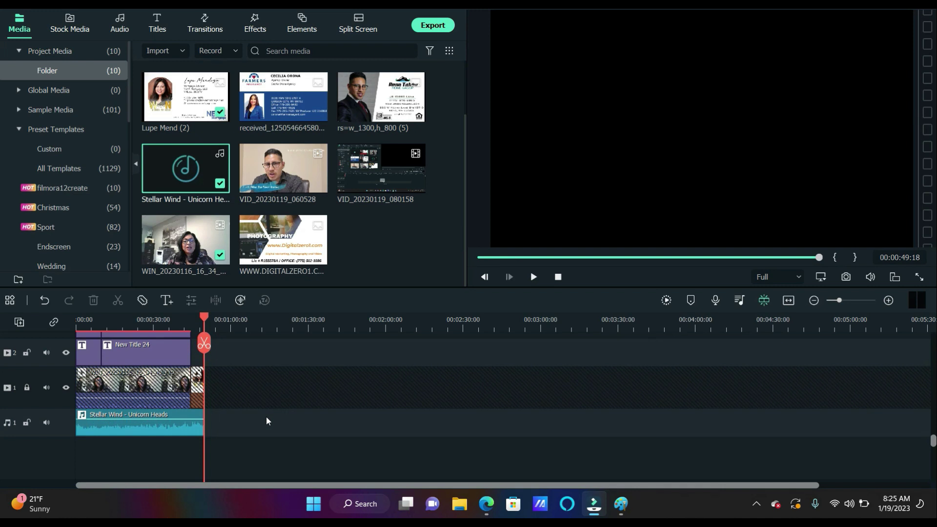
Zoom the timeline to confirm both clips end near 0:49, then return the playhead to the start
left_click(888, 301)
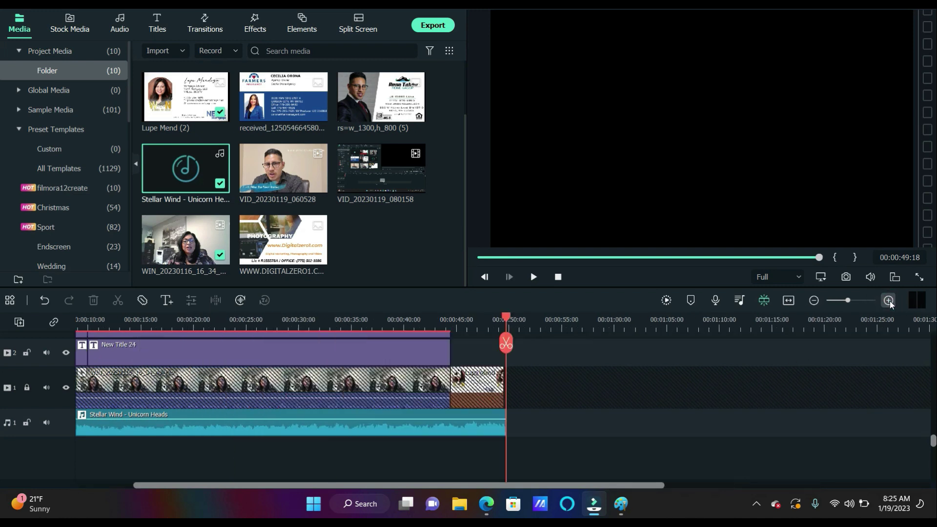
left_click(889, 301)
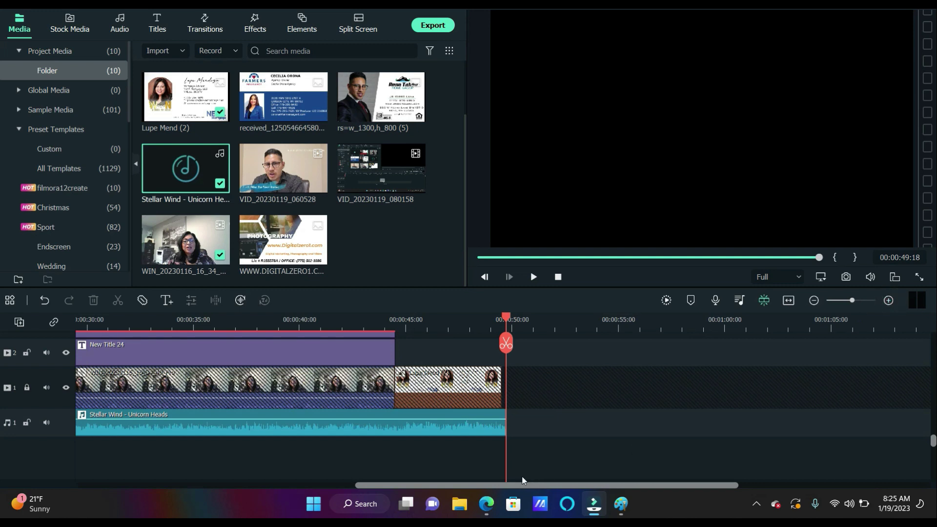
scroll(505, 481, "down", 1)
left_click_drag(444, 488, 159, 481)
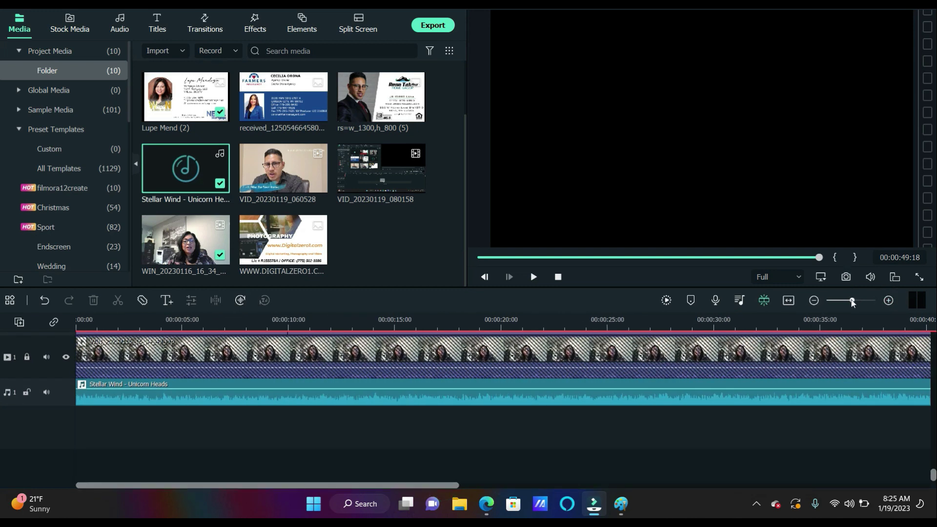
left_click_drag(851, 301, 846, 301)
left_click(433, 485)
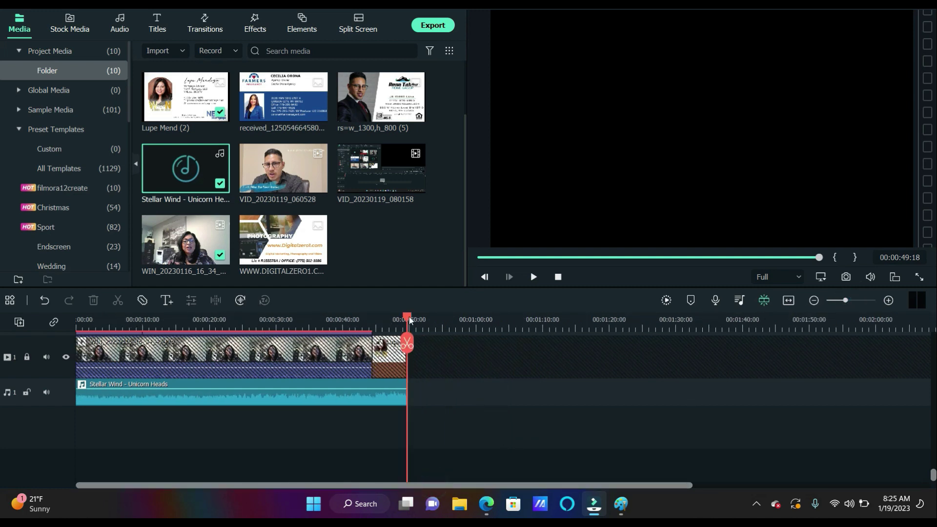
key("Home")
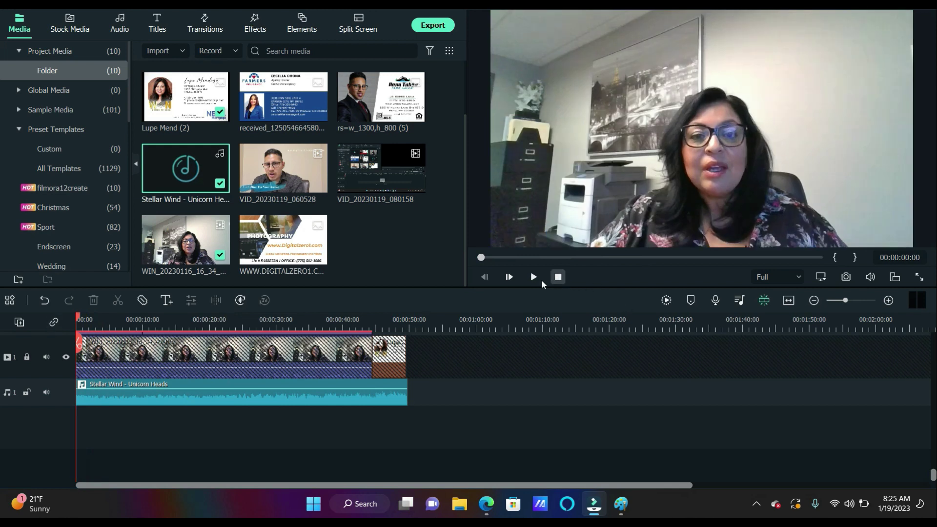
Preview the promo while lowering the Stellar Wind volume from -7.50 dB to about -30 dB
left_click(534, 277)
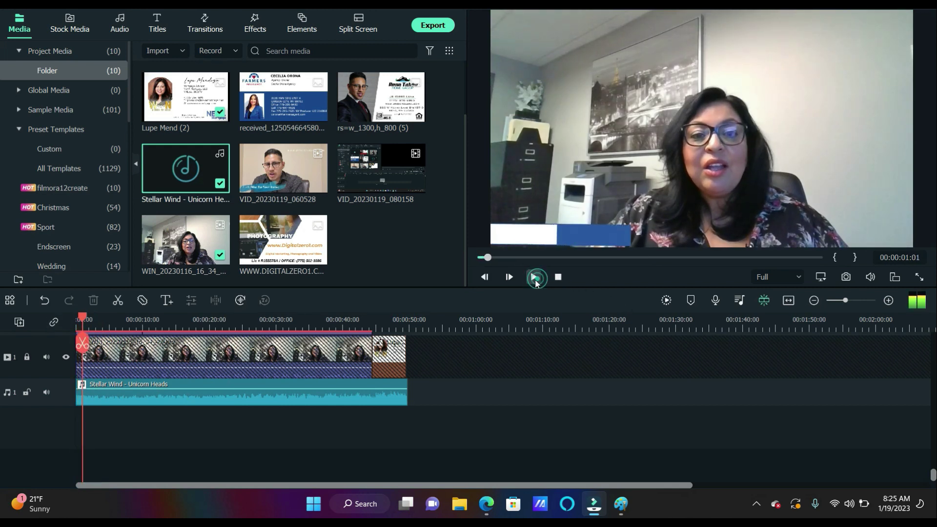
left_click_drag(235, 388, 234, 396)
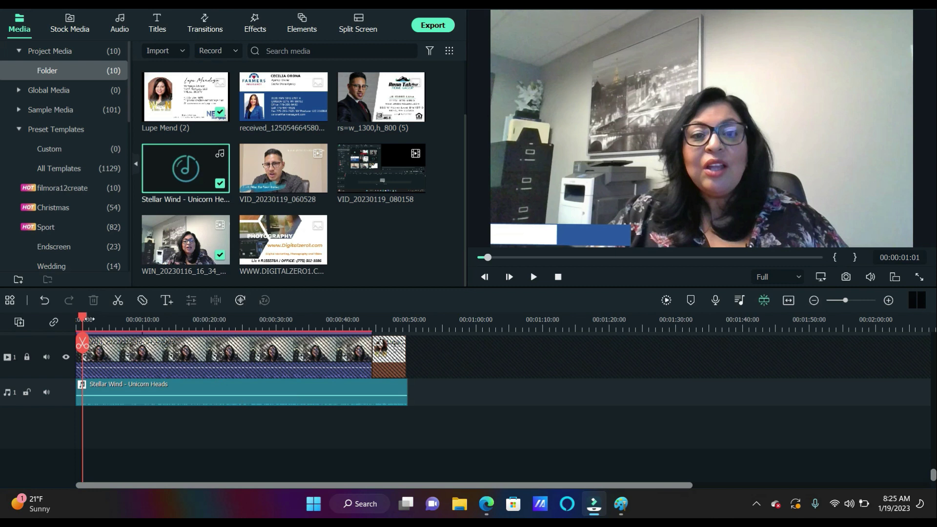
left_click_drag(84, 318, 54, 320)
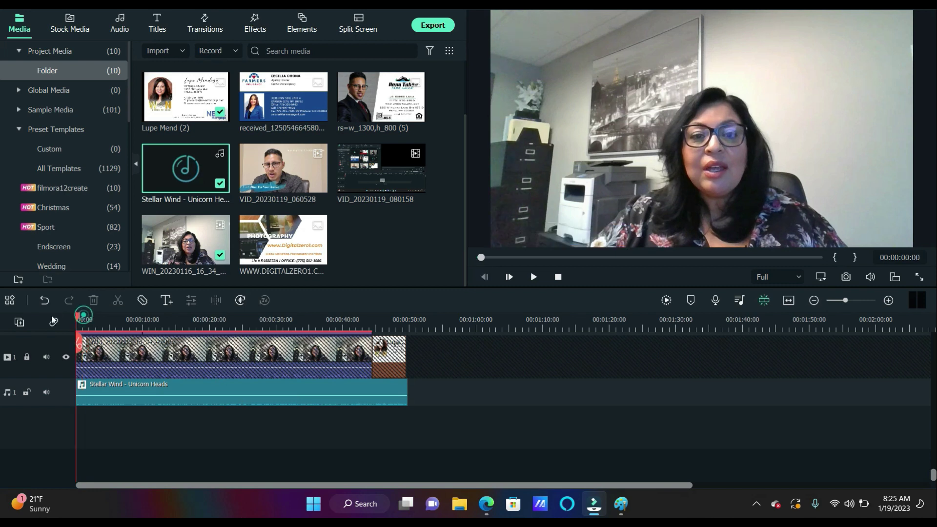
left_click(531, 277)
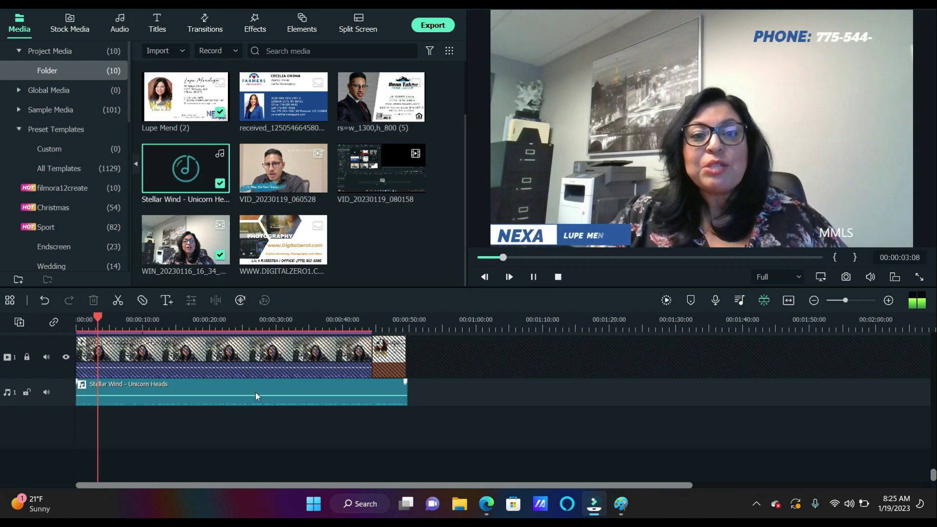
mouse_move(255, 393)
left_click_drag(255, 393, 255, 396)
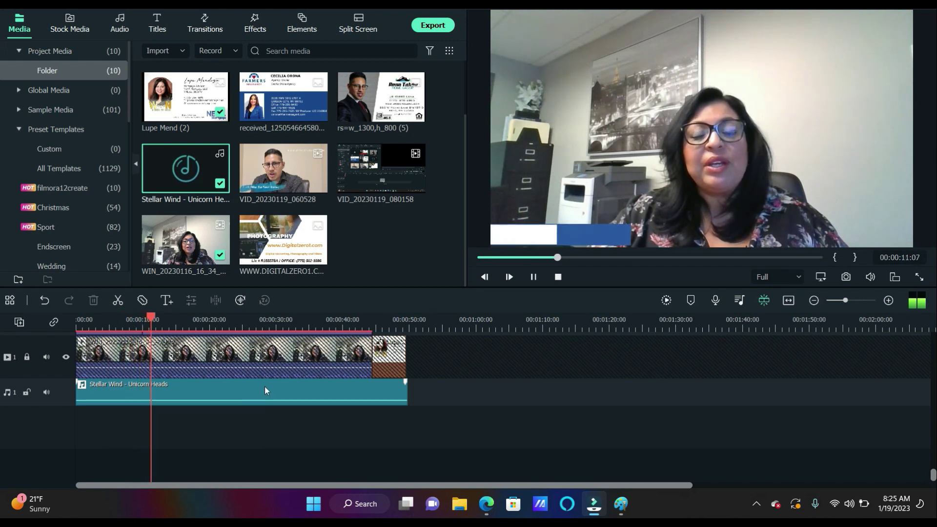
left_click_drag(266, 400, 264, 397)
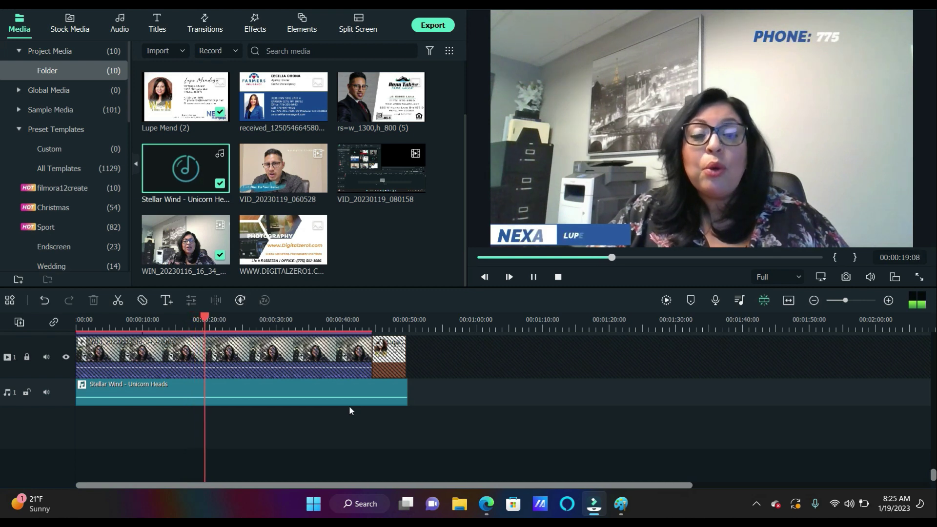
left_click_drag(303, 398, 371, 409)
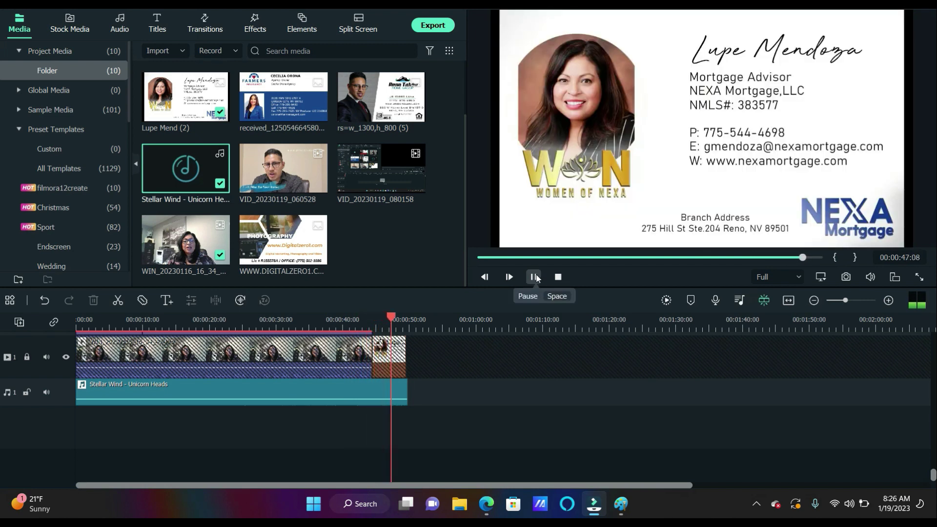
left_click(535, 276)
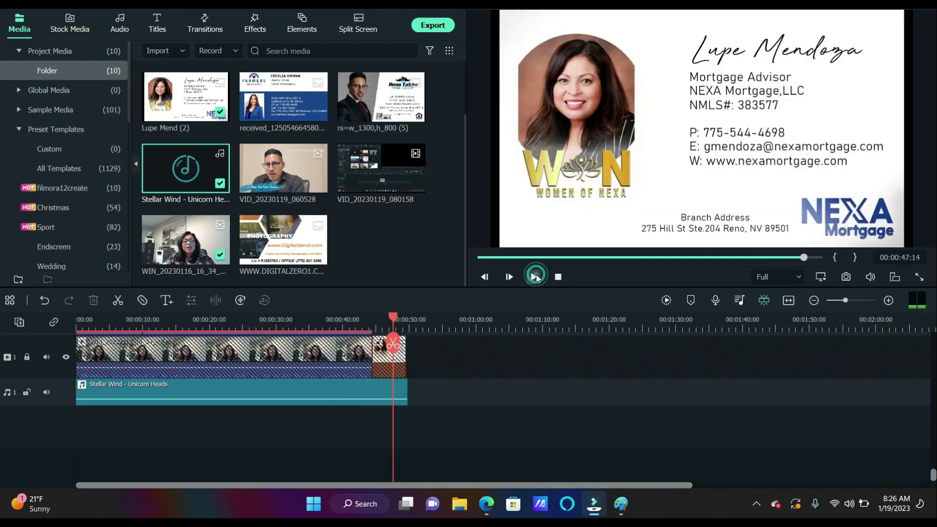
Trim the music tail and the business-card image to 47 s, with the video track unlocked
left_click(396, 346)
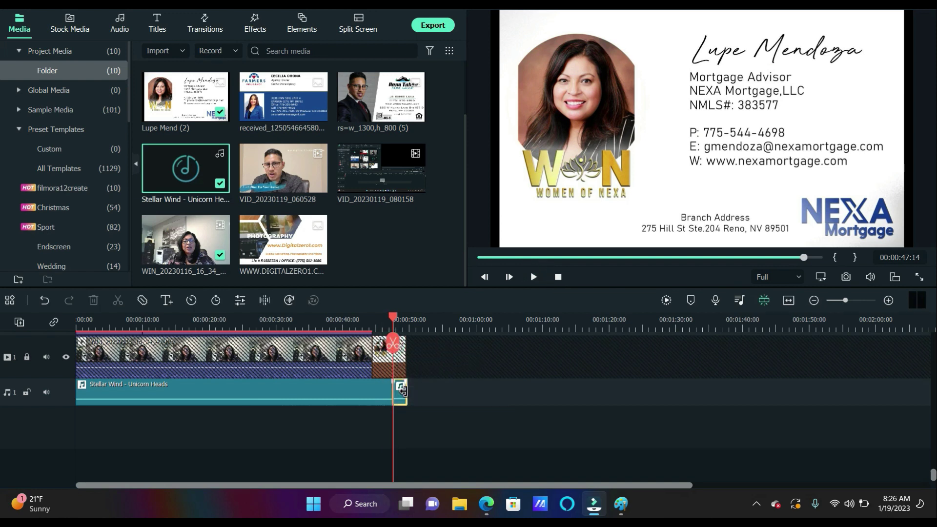
key("Delete")
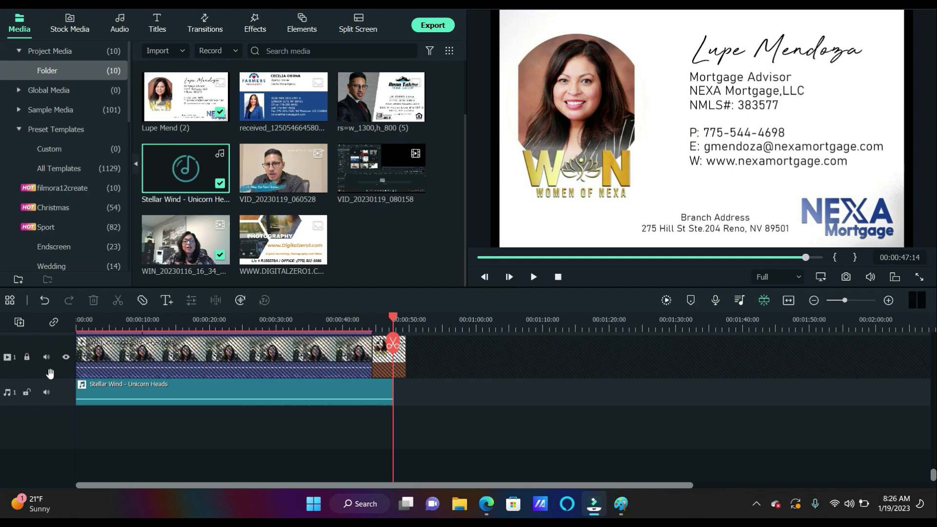
left_click(27, 356)
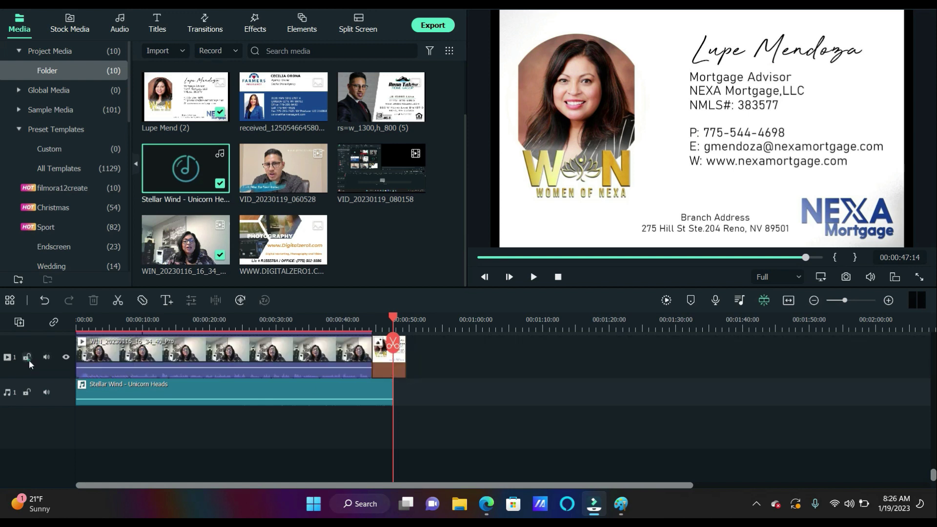
left_click(396, 357)
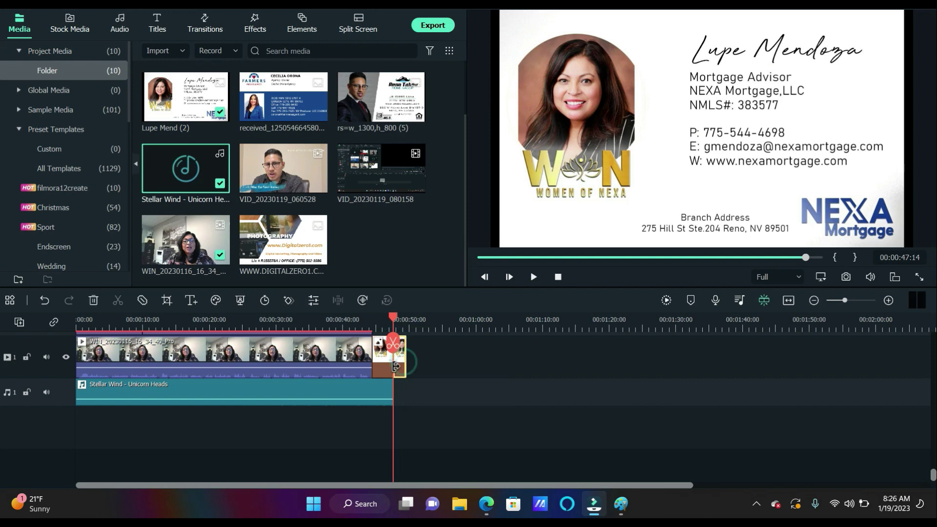
key("alt+]")
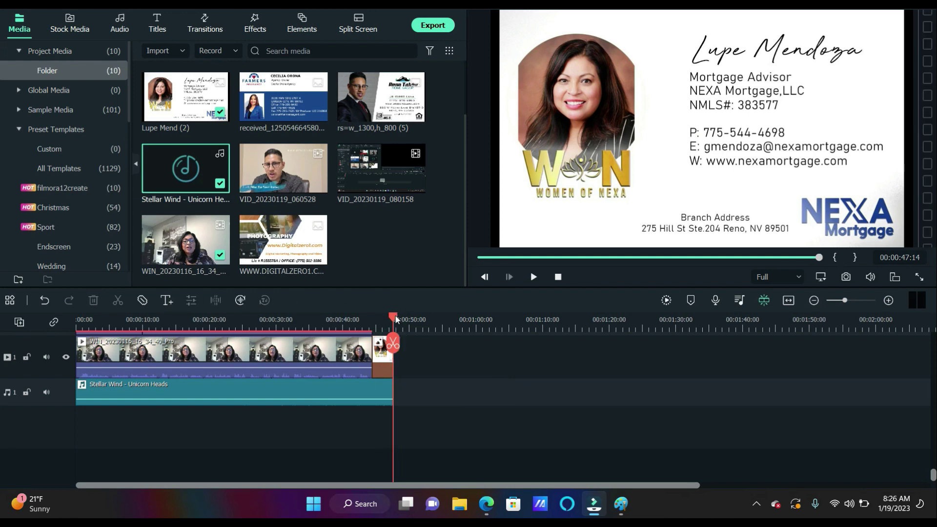
left_click_drag(393, 316, 31, 305)
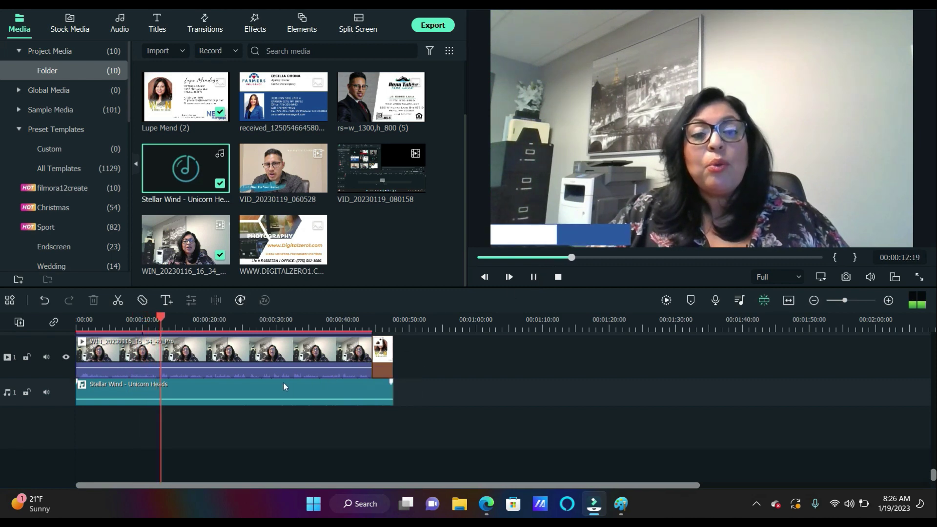
Drag the Stellar Wind volume line so it settles at about -36 dB
left_click_drag(279, 398, 281, 400)
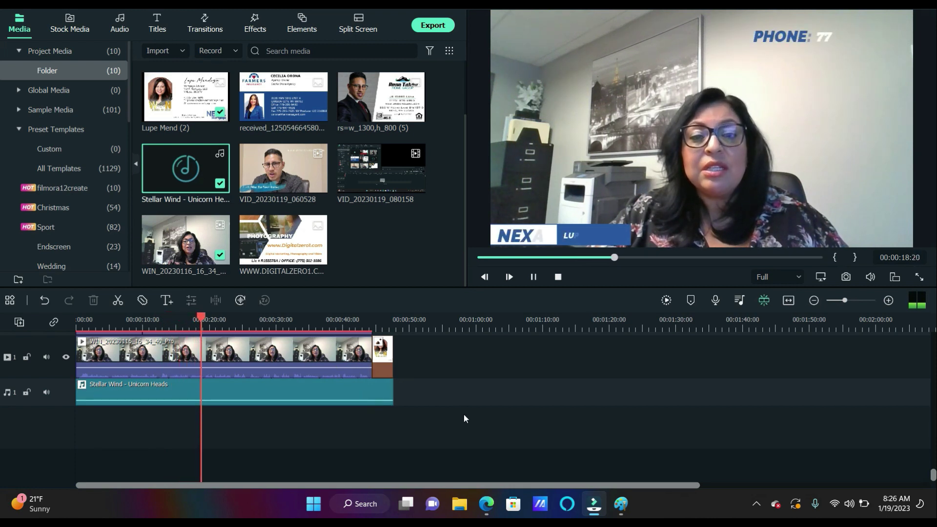
mouse_move(310, 401)
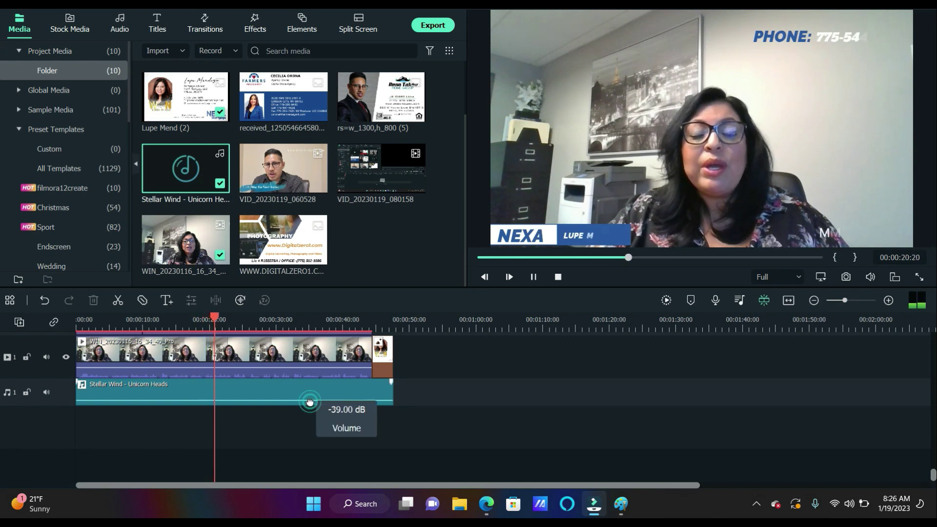
left_click_drag(310, 402, 310, 400)
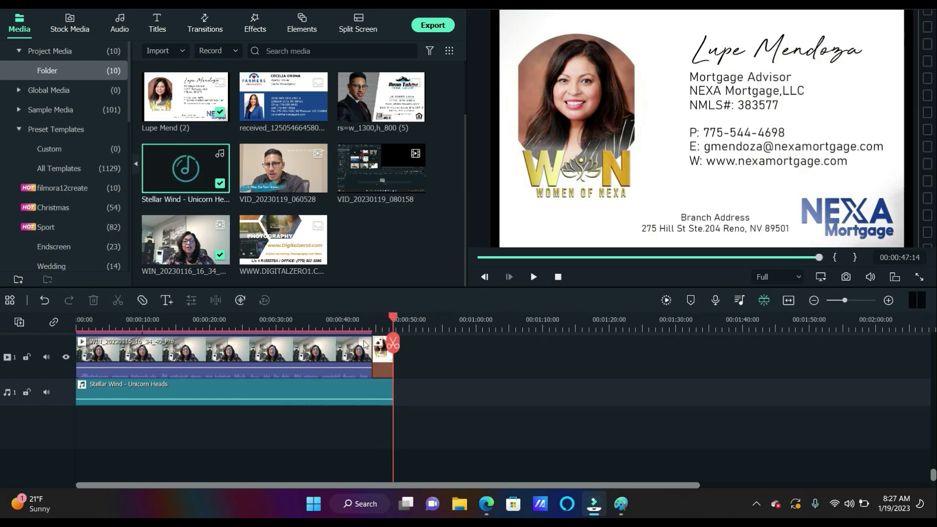
Open the interview clip's audio settings and mute the background music track
double_click(195, 358)
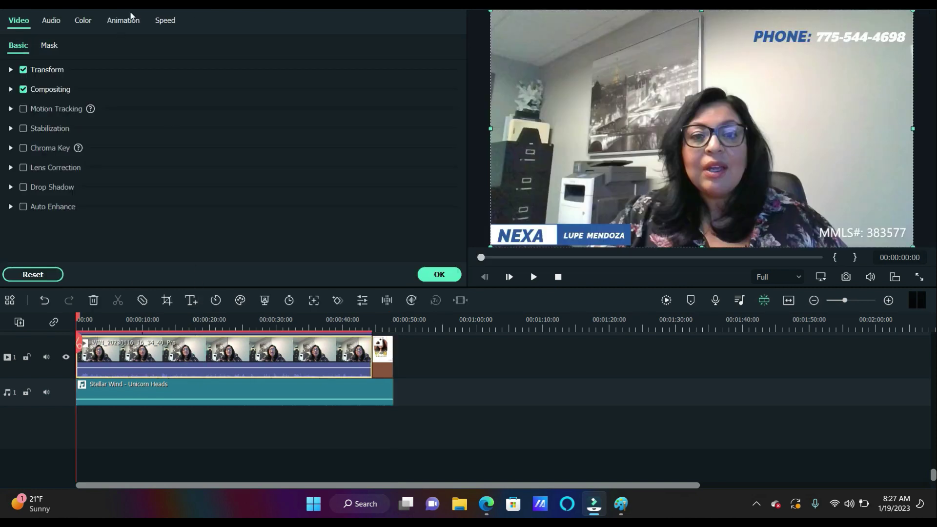
left_click(52, 20)
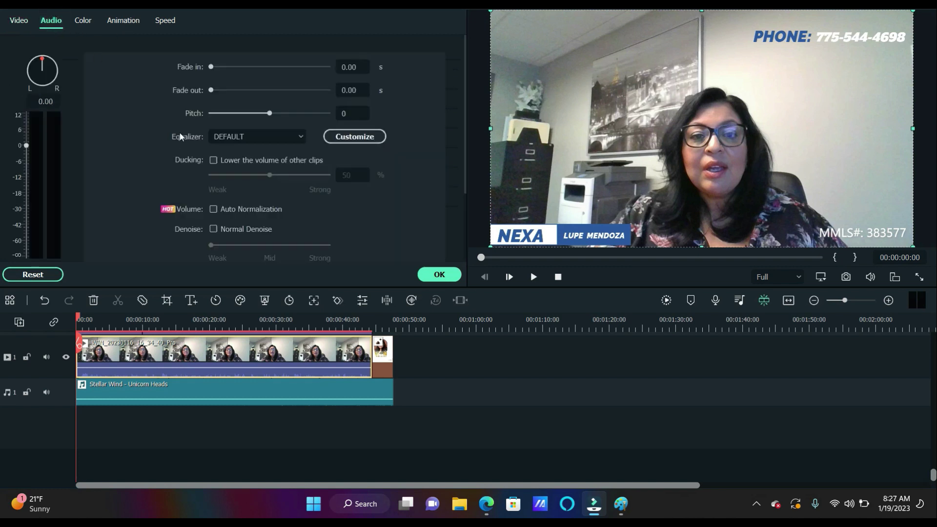
left_click(47, 392)
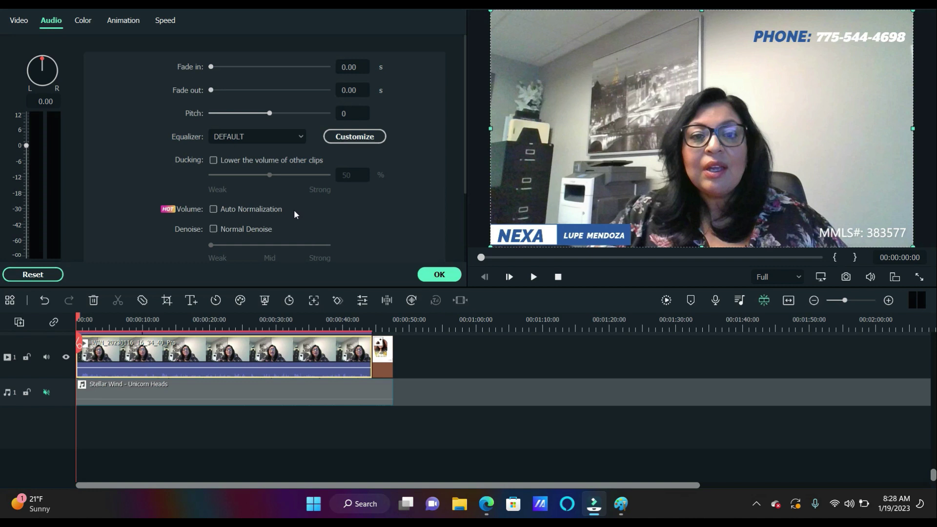
Try Normal Denoise and the equalizer options, leaving denoise off and the equalizer at DEFAULT
left_click(214, 229)
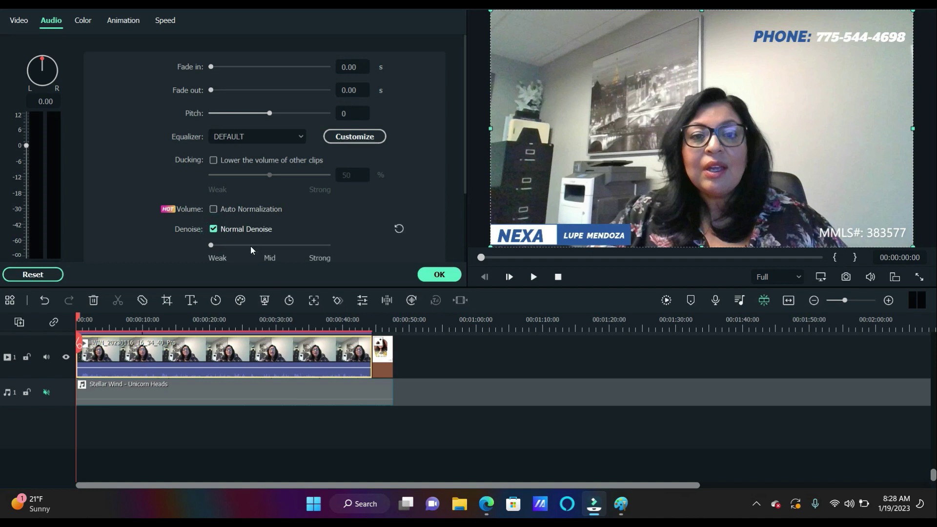
left_click(214, 229)
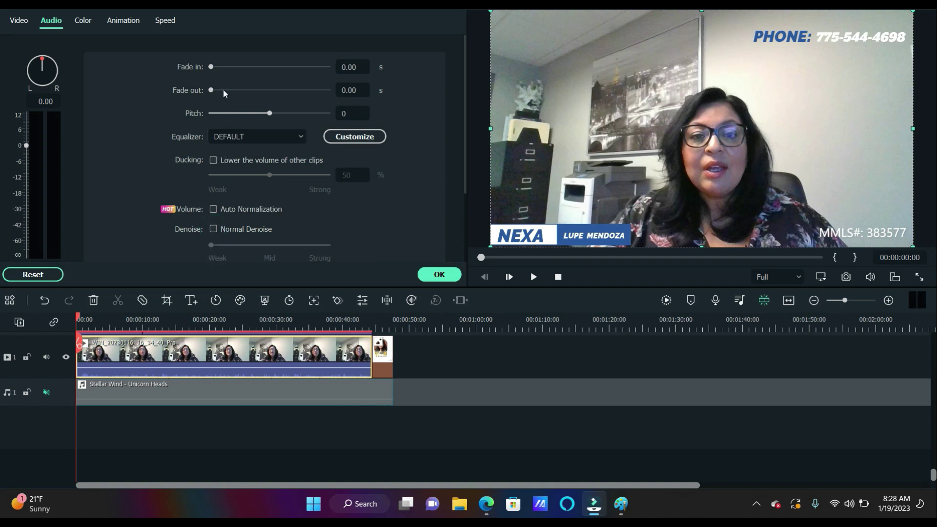
left_click(296, 141)
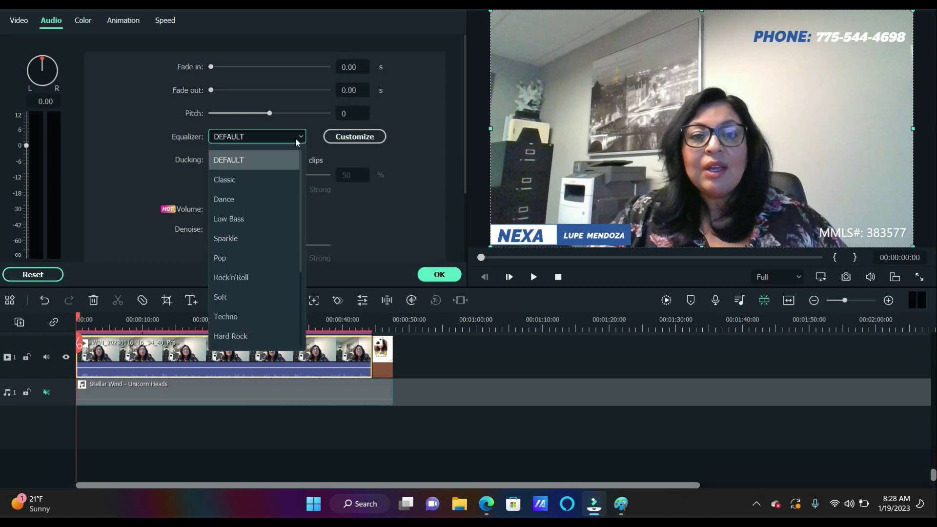
left_click(295, 141)
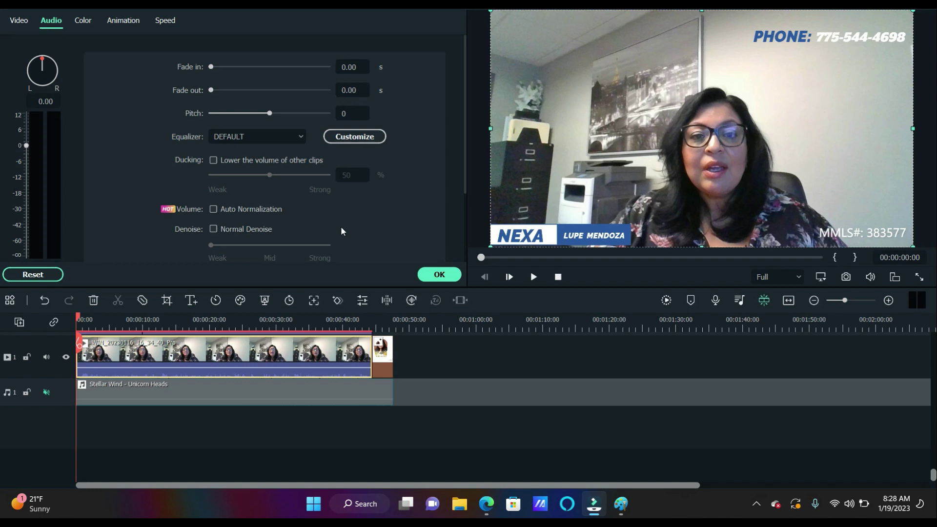
left_click(356, 137)
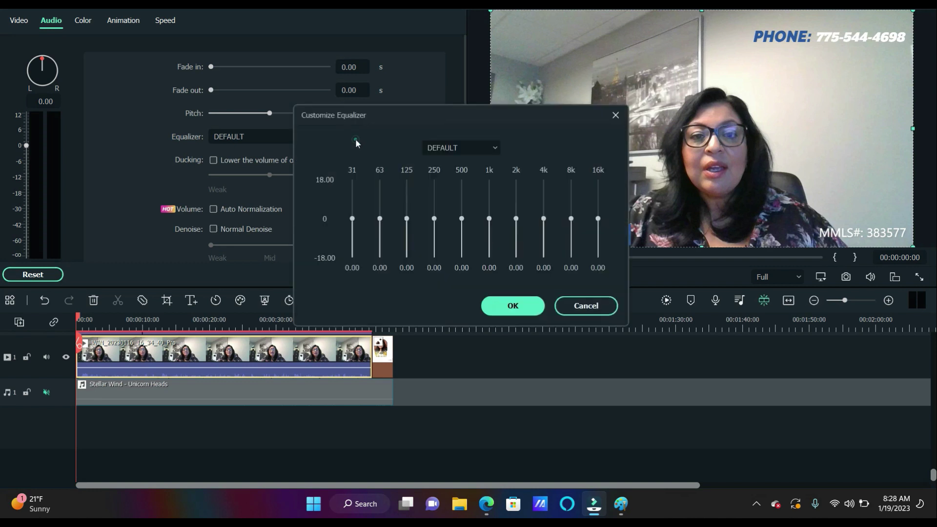
left_click(614, 117)
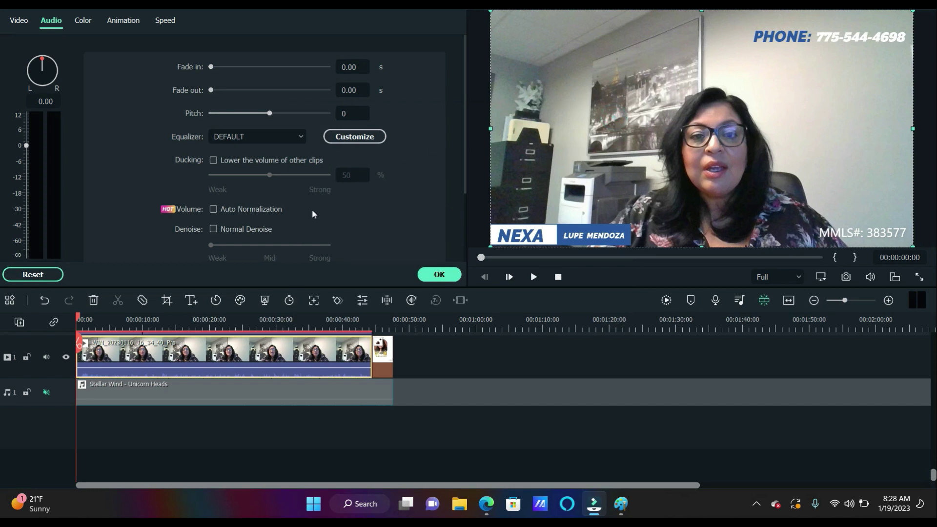
Turn on wind removal for the interview audio and preview the result
scroll(313, 214, "down", 1)
scroll(313, 214, "down", 1)
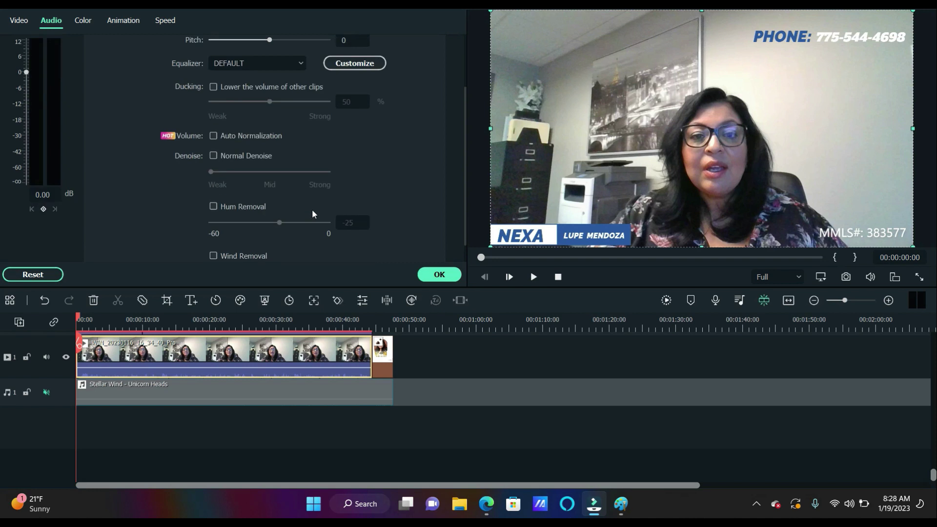
scroll(313, 214, "down", 1)
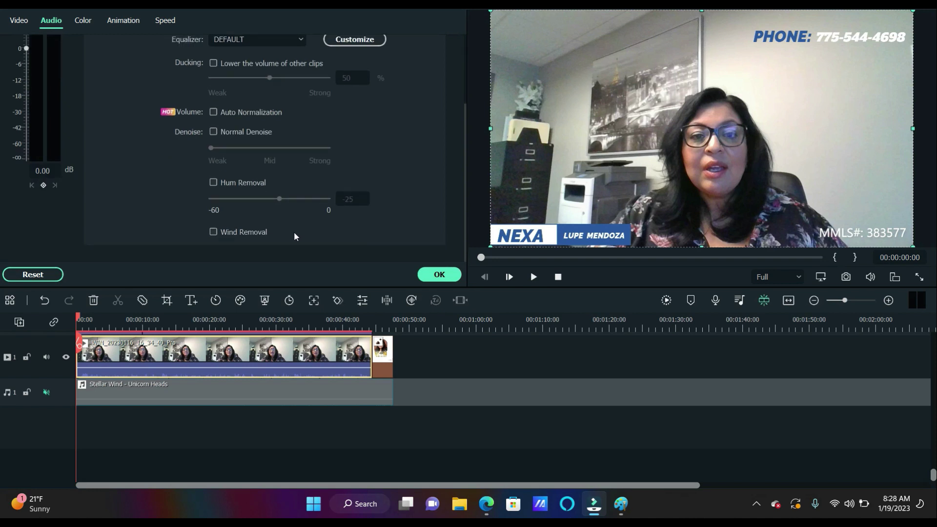
left_click(213, 233)
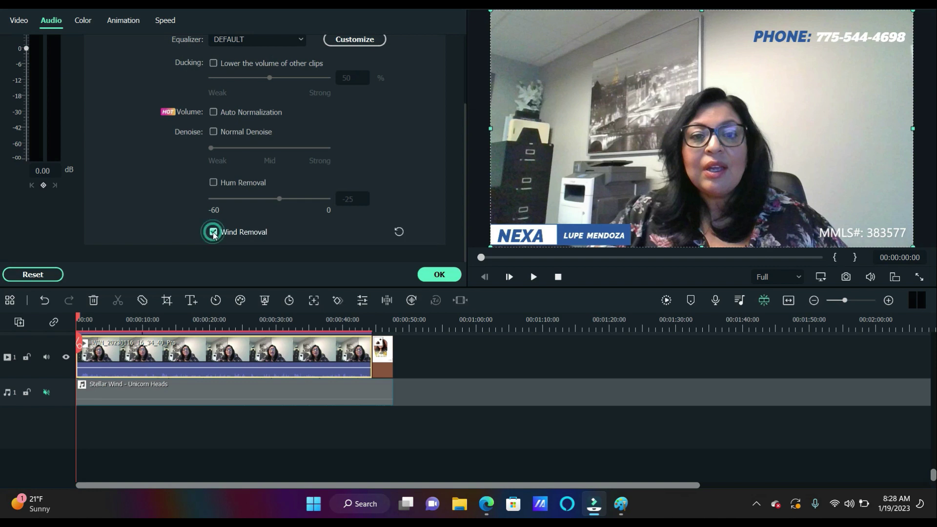
left_click(533, 278)
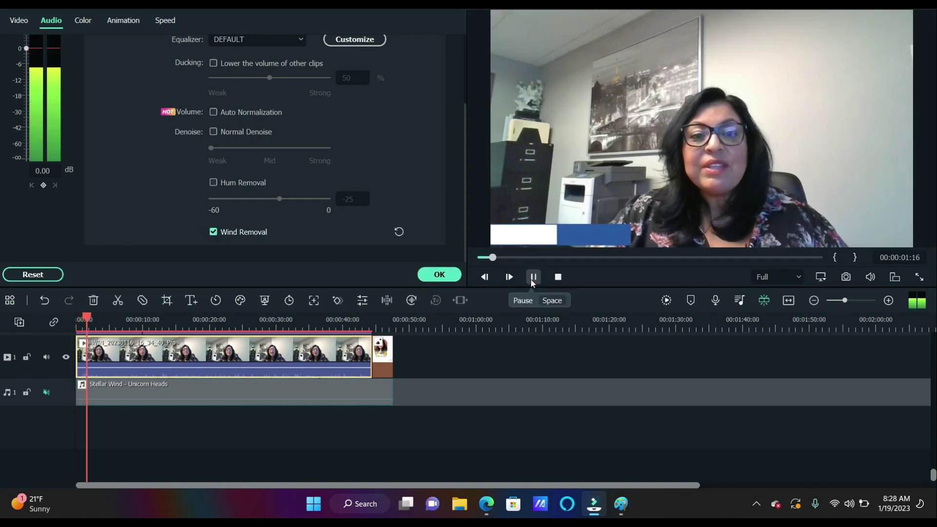
left_click(532, 279)
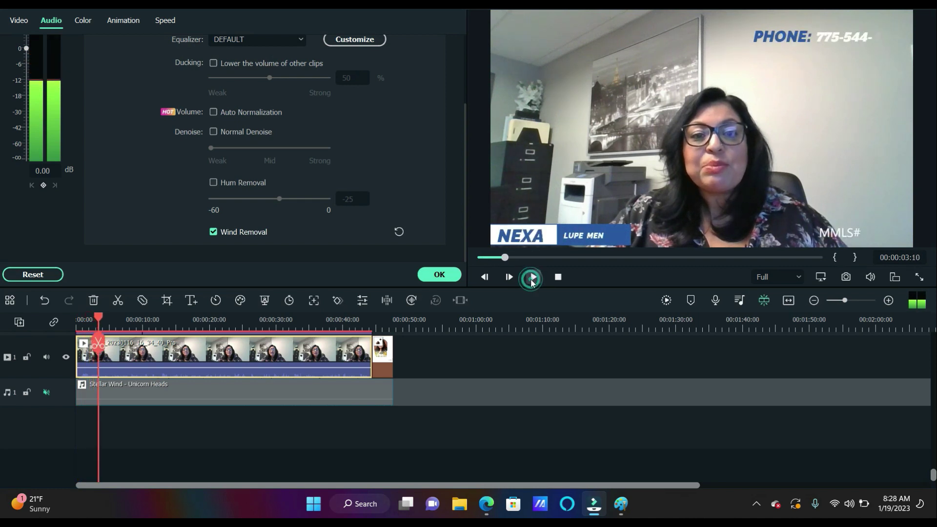
Try hum removal and Normal Denoise on the clip audio, previewing each
left_click(213, 182)
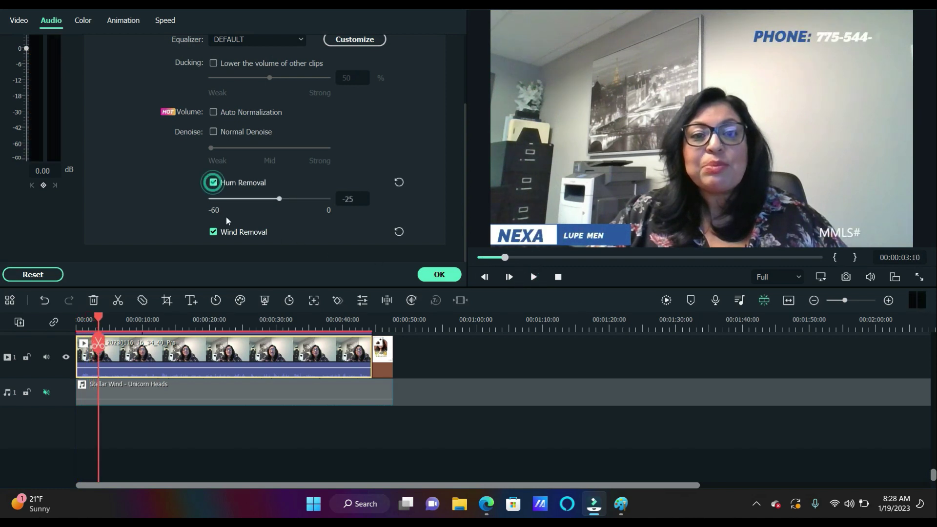
left_click(533, 277)
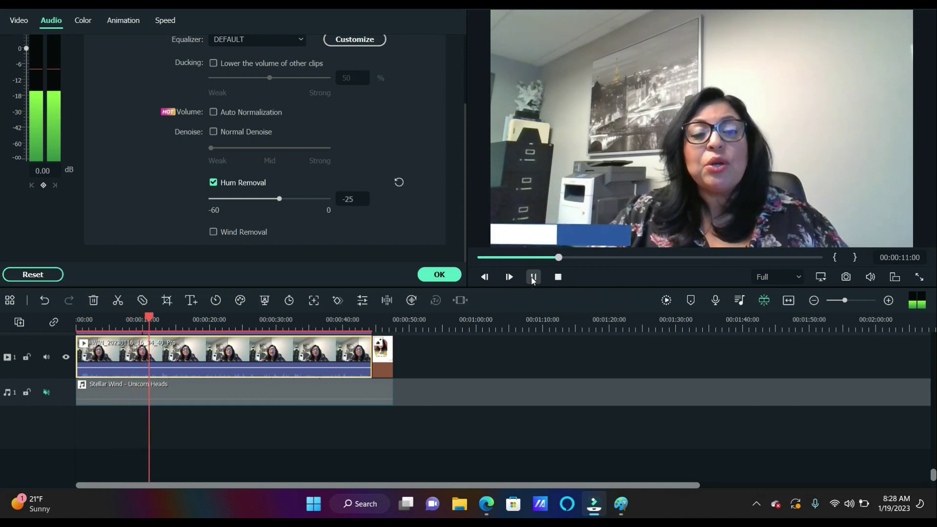
left_click(533, 277)
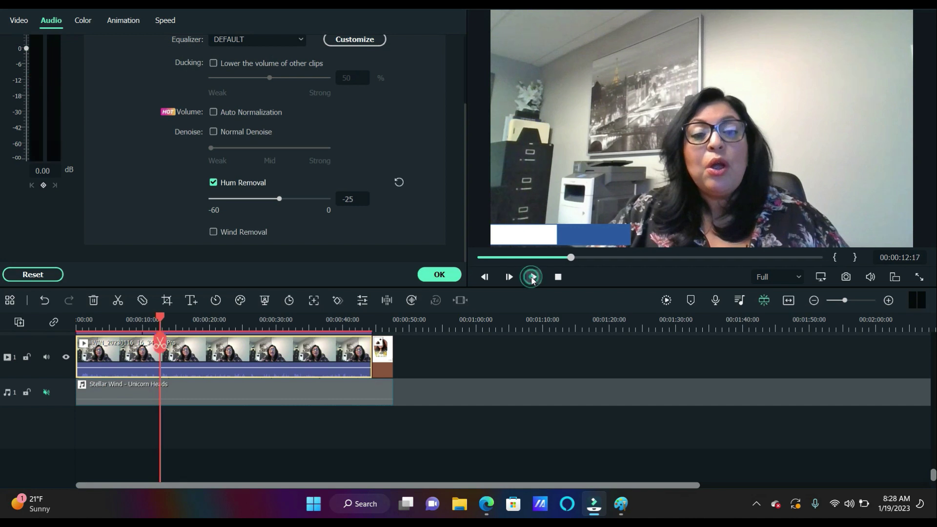
left_click(209, 130)
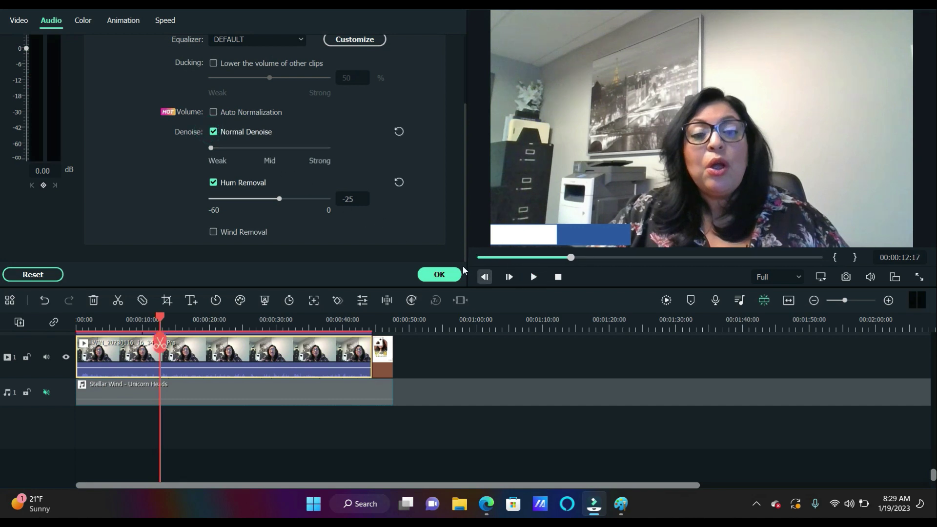
left_click(214, 182)
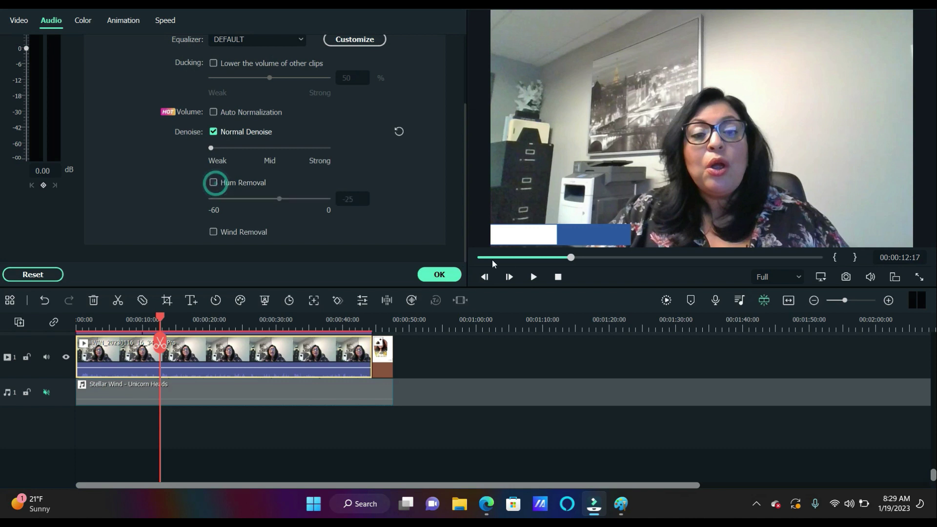
left_click(532, 277)
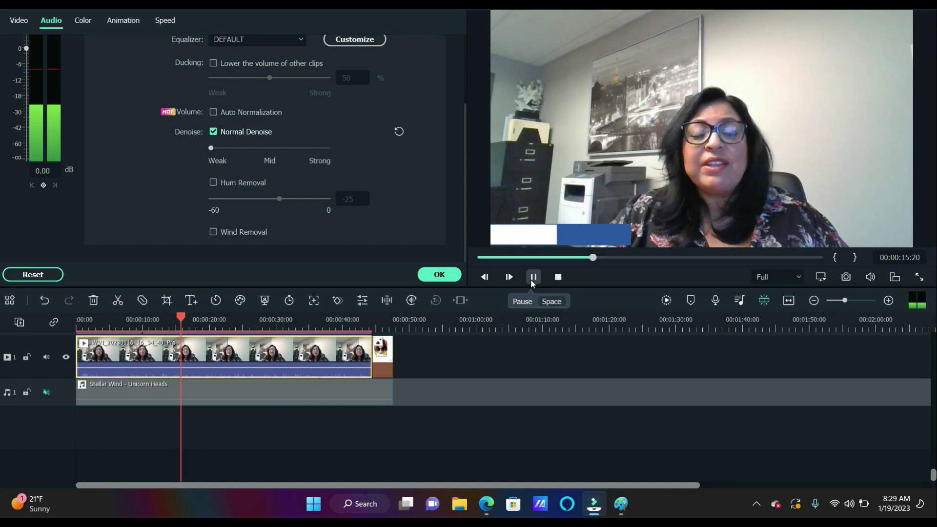
left_click(532, 277)
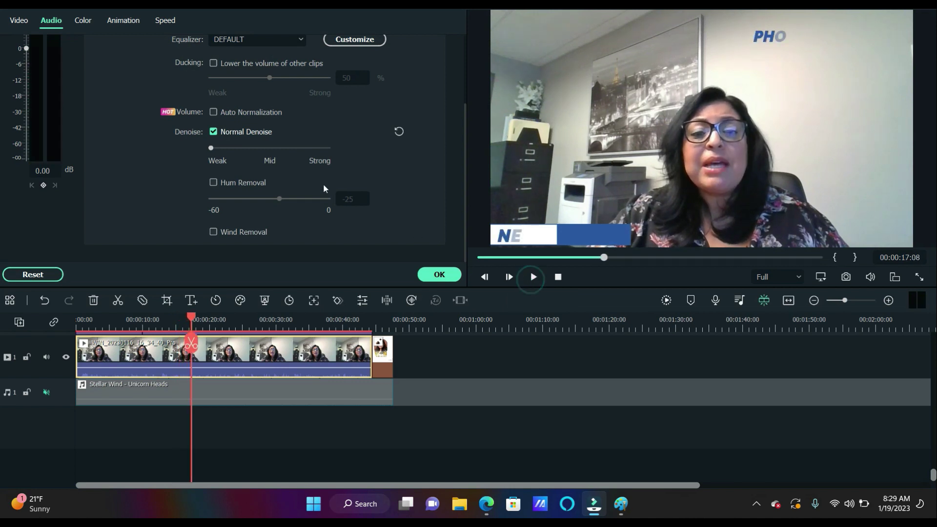
Try auto normalization, then enable ducking of other clips at 50% and preview it
left_click(214, 112)
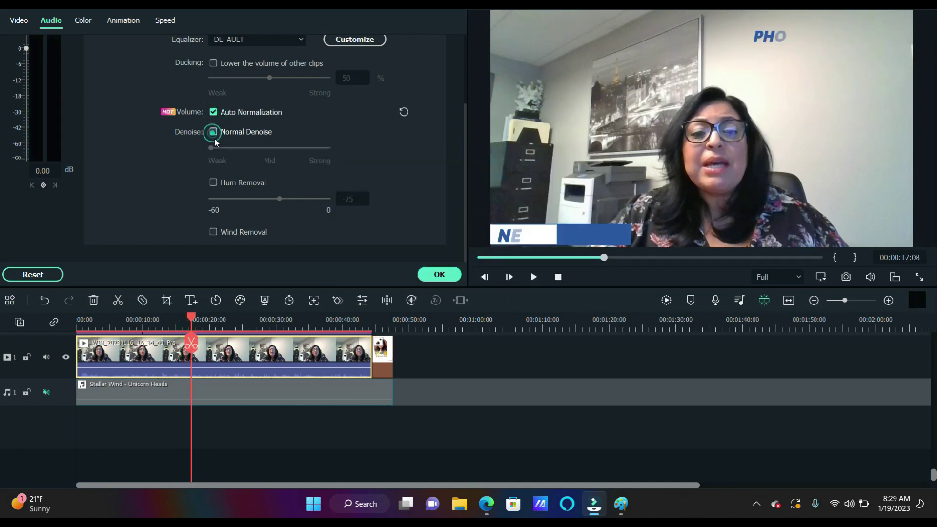
left_click(533, 277)
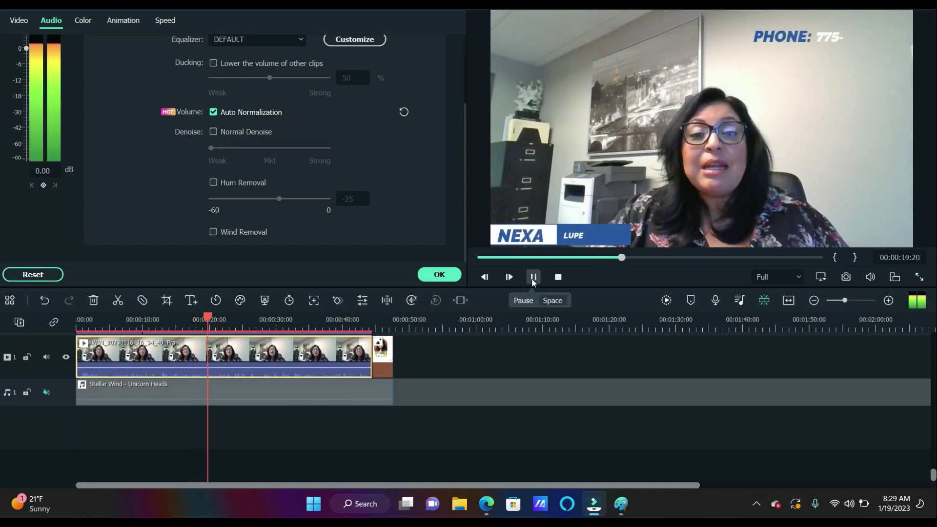
left_click(533, 277)
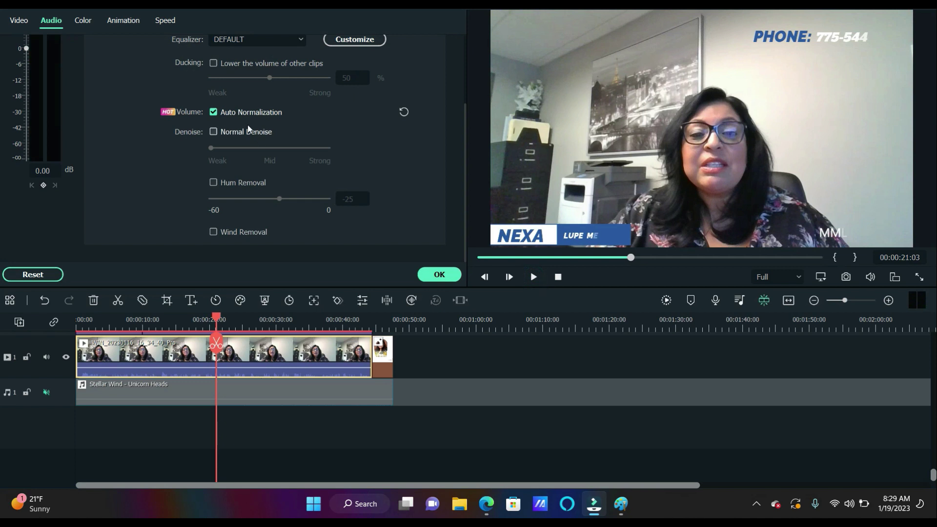
scroll(291, 160, "up", 1)
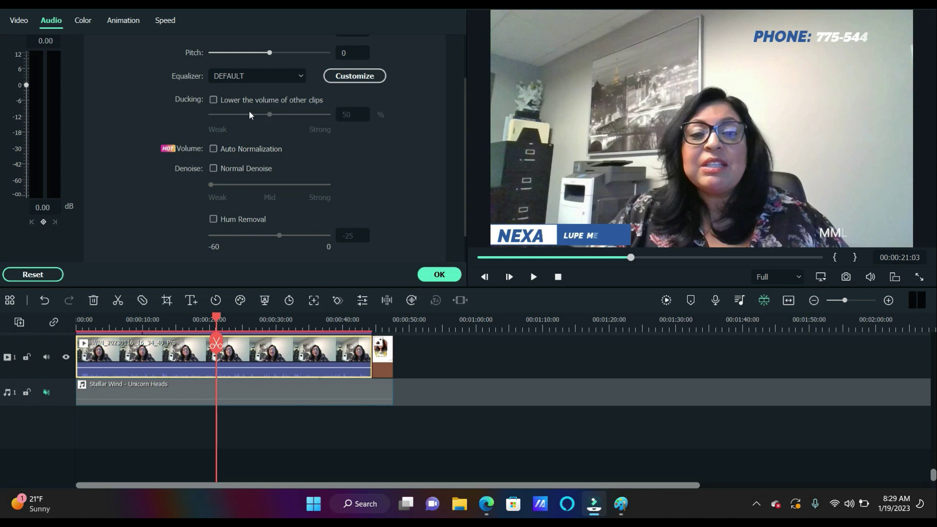
left_click(217, 99)
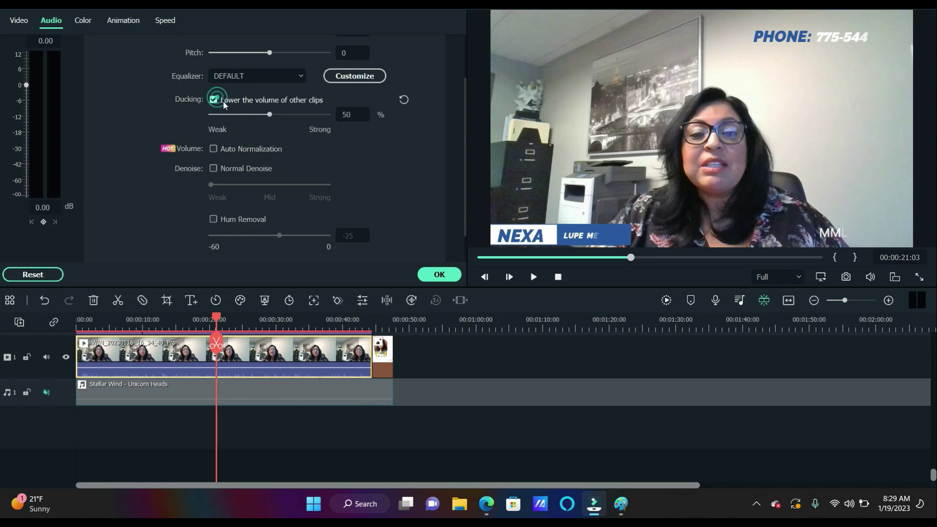
left_click(532, 278)
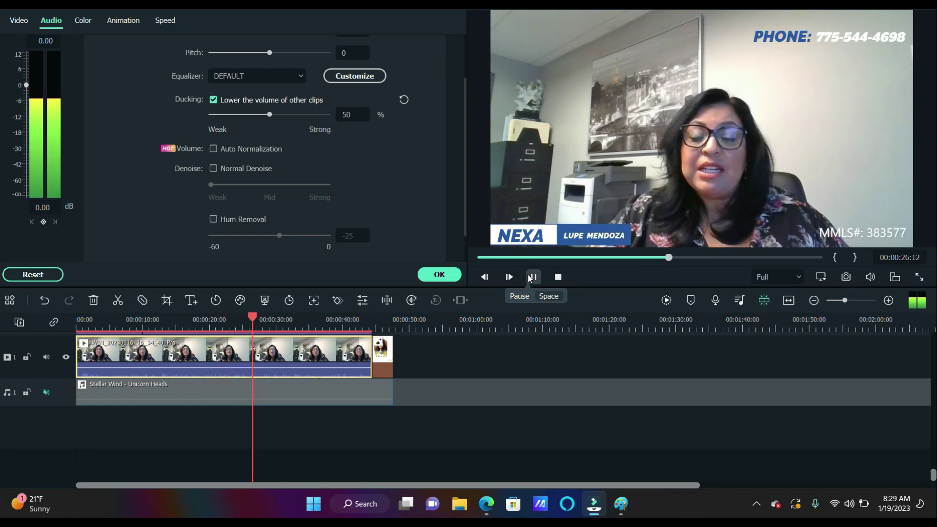
left_click(530, 277)
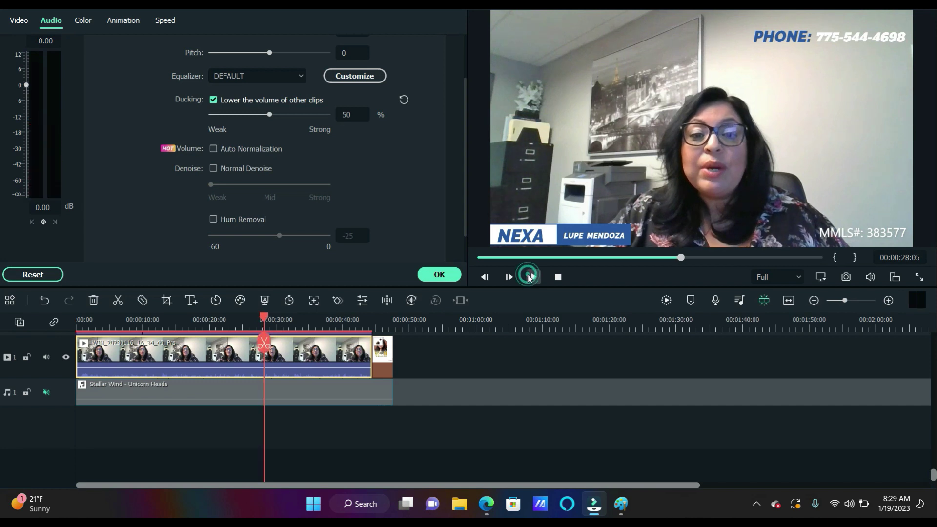
left_click(299, 76)
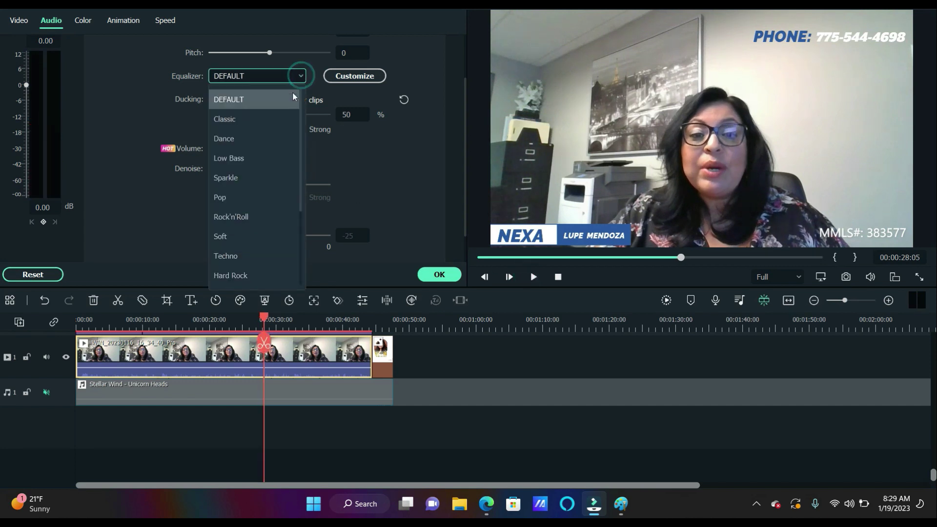
Apply the Classic equalizer preset, turn ducking off and preview the audio
left_click(282, 119)
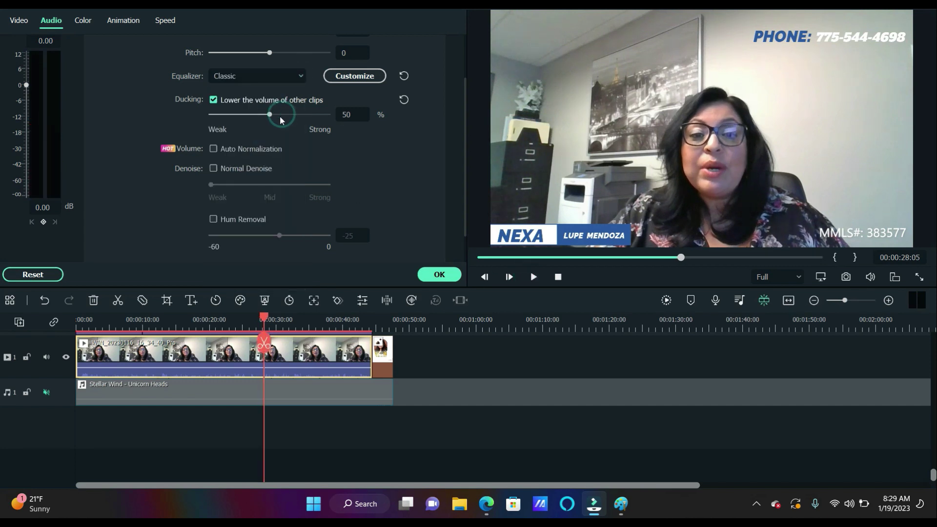
left_click(441, 276)
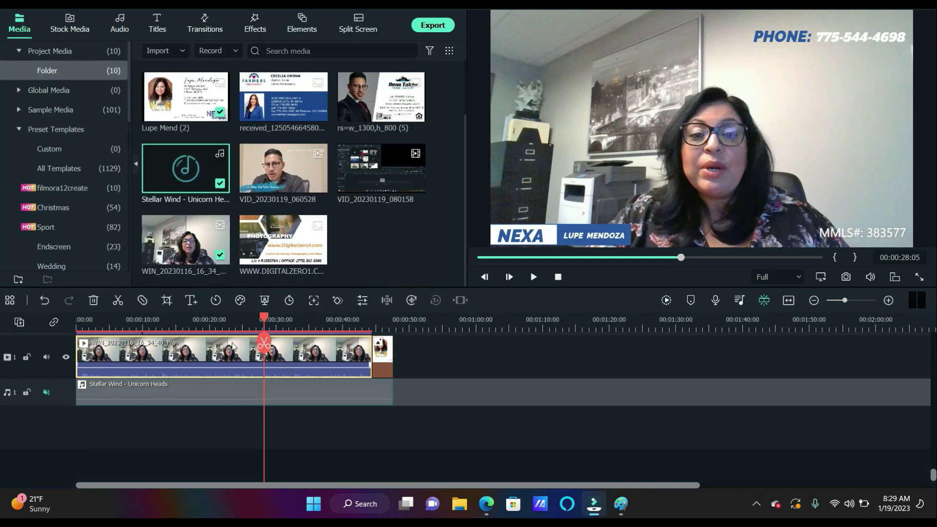
double_click(232, 346)
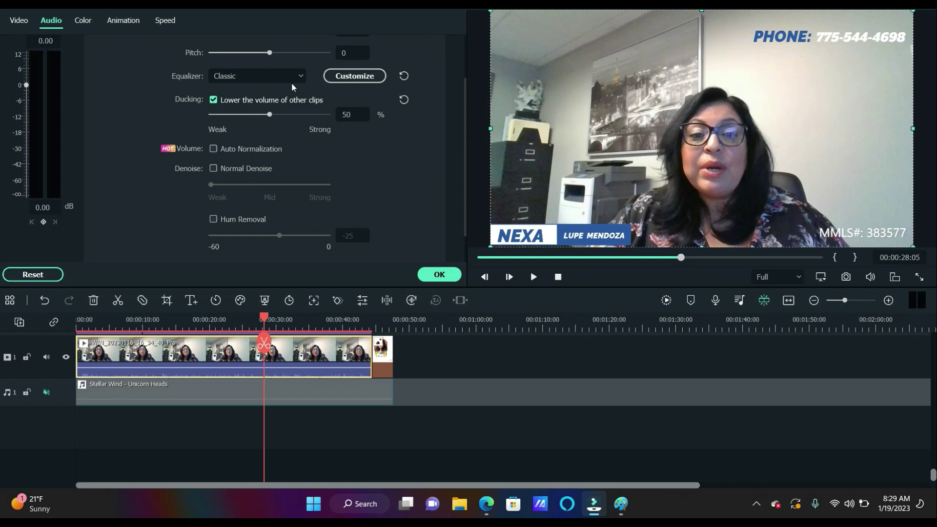
left_click(214, 99)
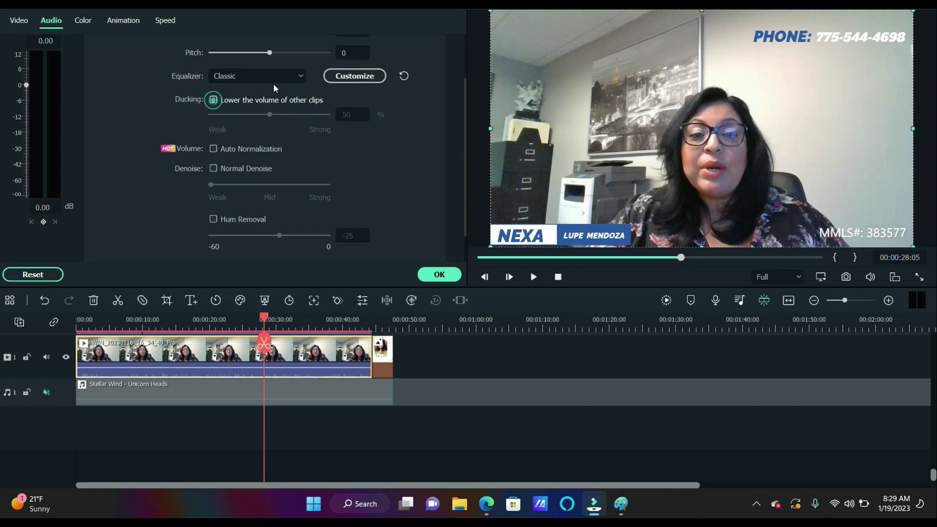
left_click(301, 77)
left_click(263, 118)
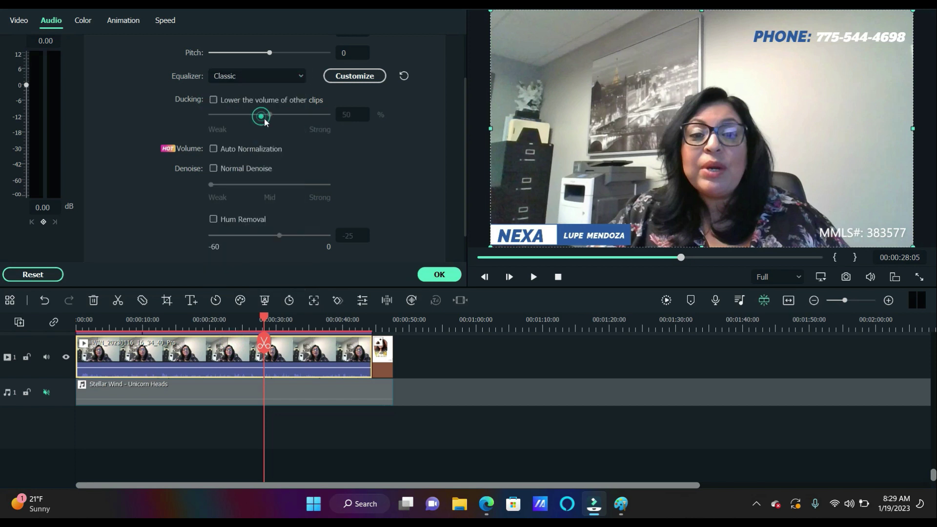
left_click(440, 275)
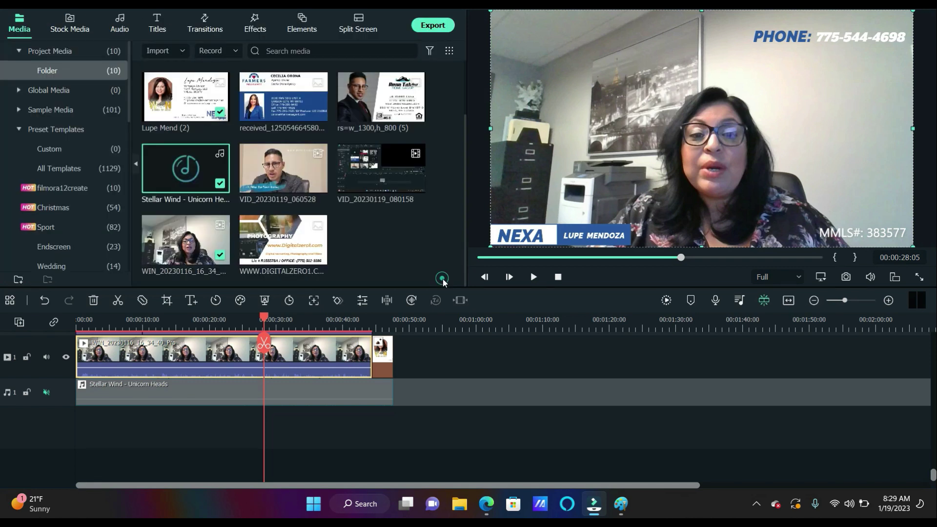
left_click(532, 277)
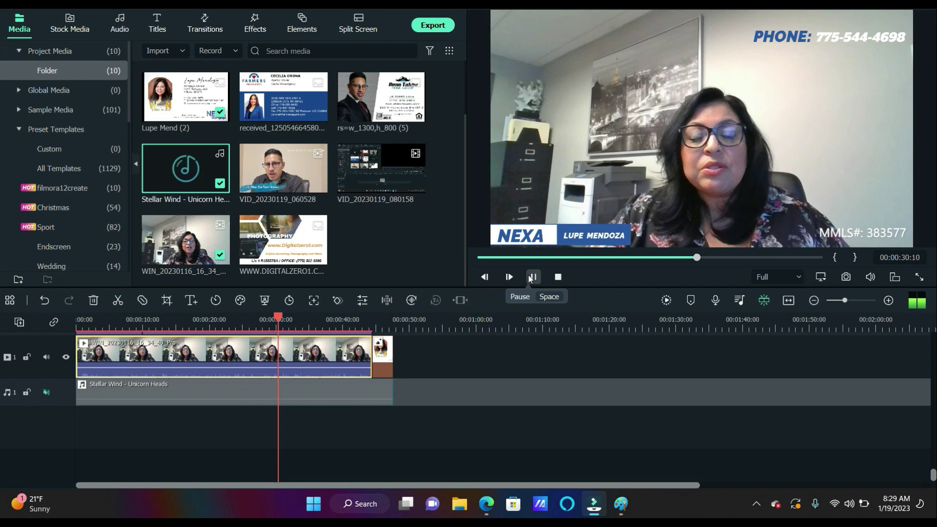
left_click(532, 276)
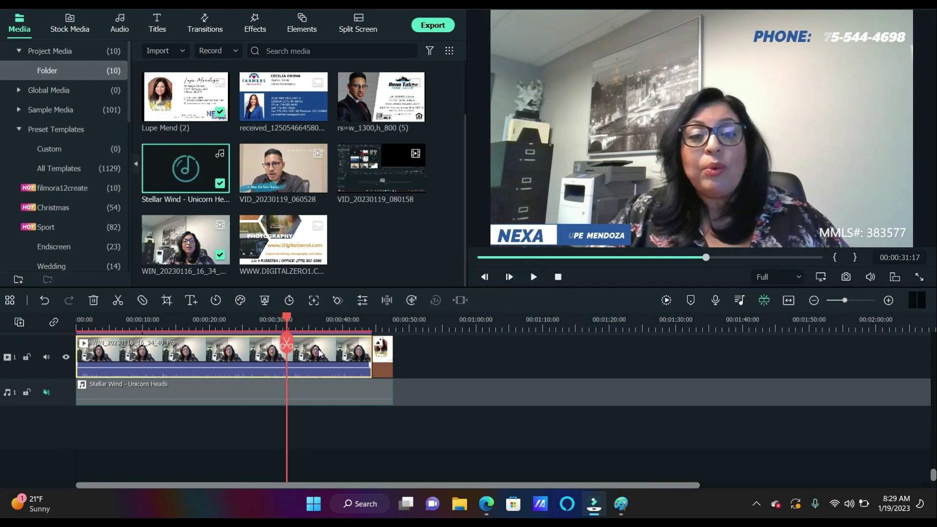
Switch the clip's equalizer to Sparkle and play the video from the beginning
double_click(320, 352)
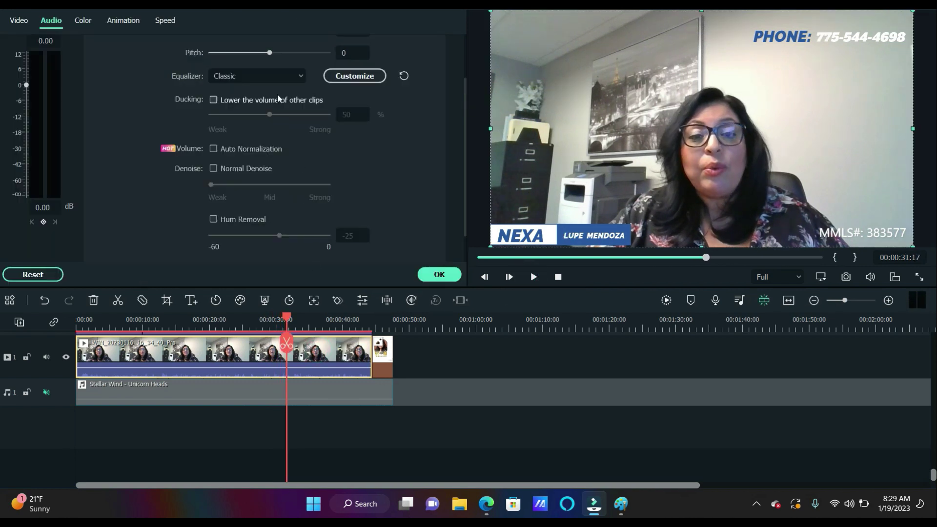
left_click(297, 77)
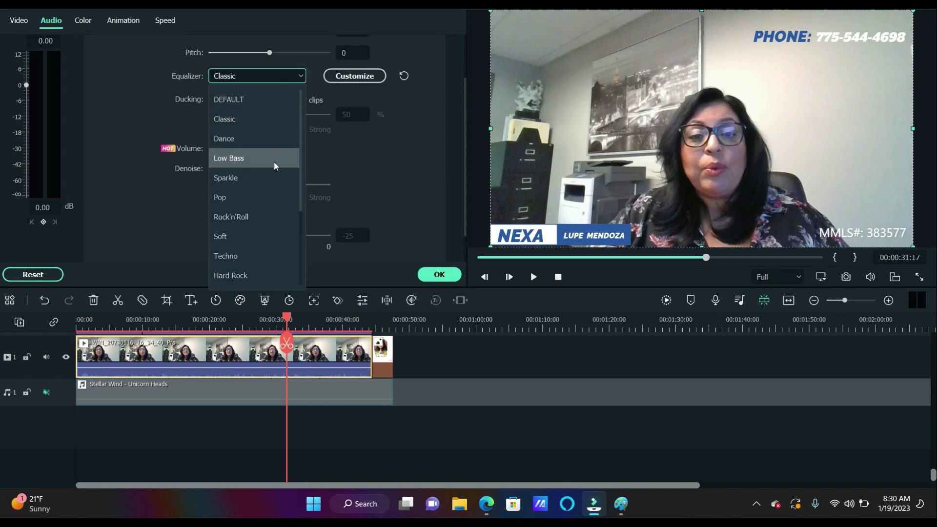
left_click(271, 177)
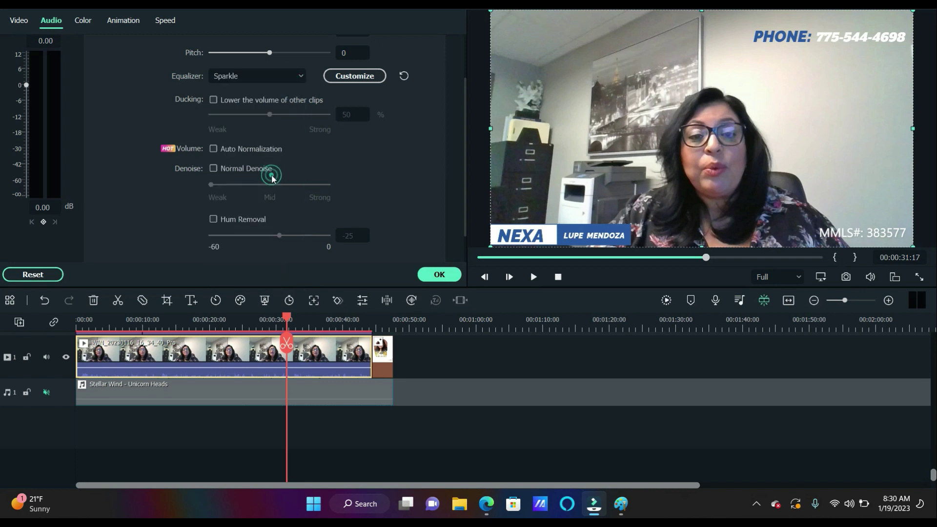
left_click(533, 283)
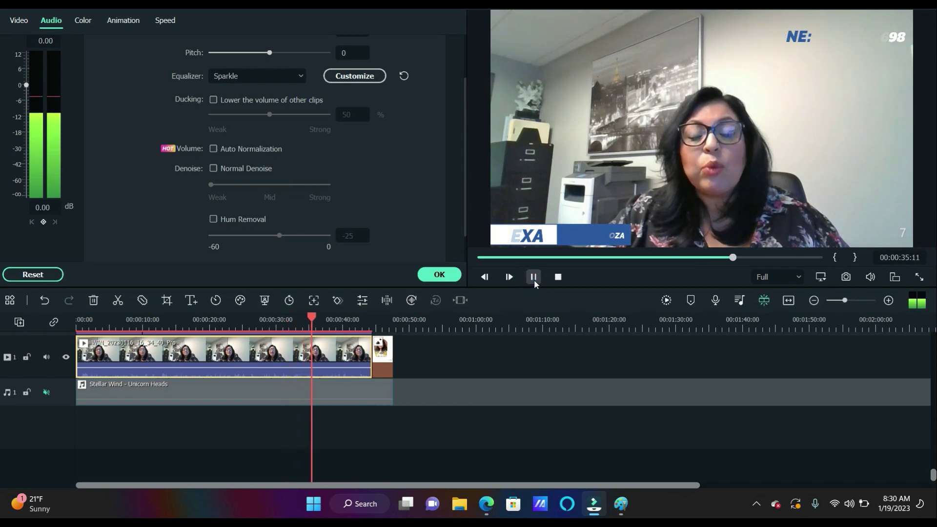
left_click(534, 277)
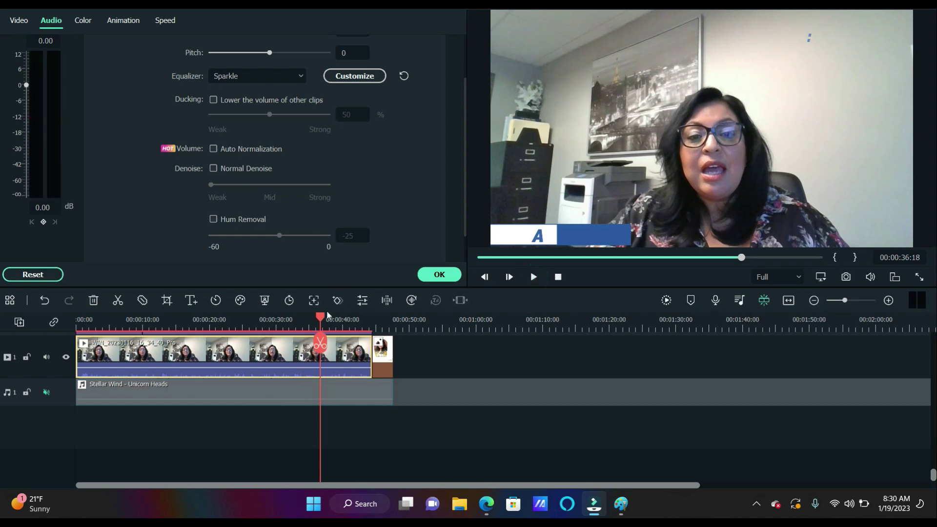
left_click(558, 277)
left_click(537, 275)
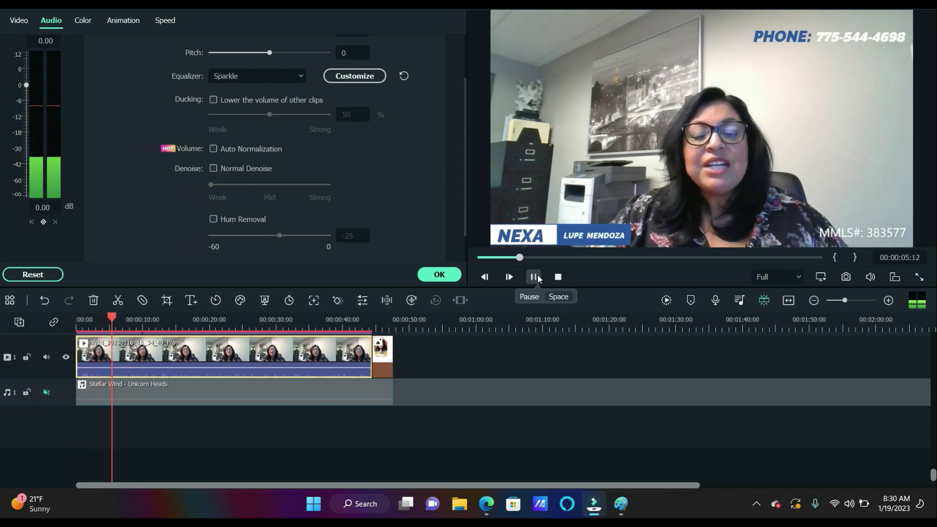
Audition the Blues, Folk, Acoustic, Country, Ska, Hard Rock, Techno and Soft equalizer presets
scroll(452, 148, "up", 1)
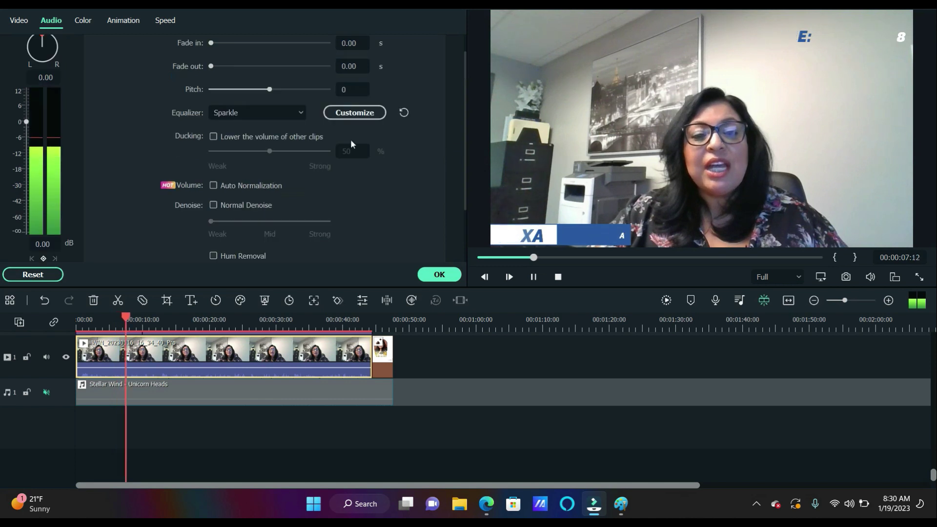
left_click(301, 112)
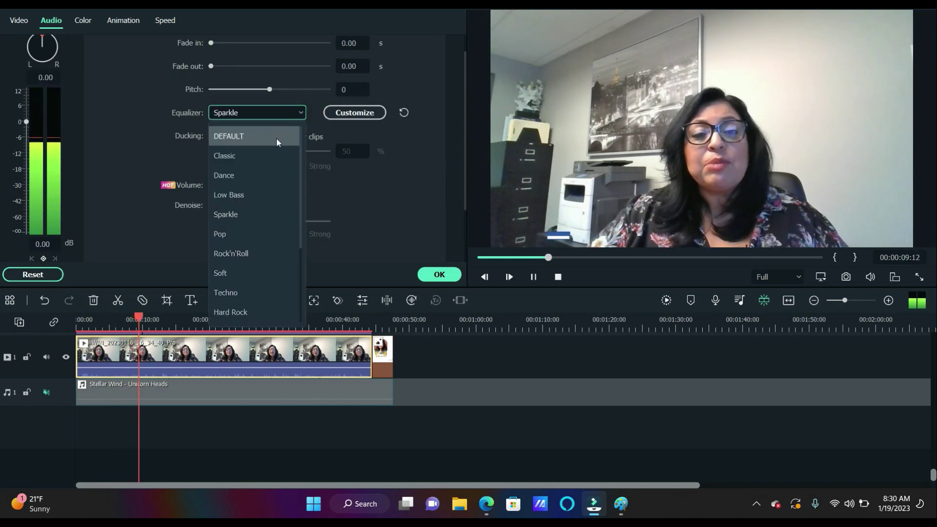
scroll(268, 182, "down", 2)
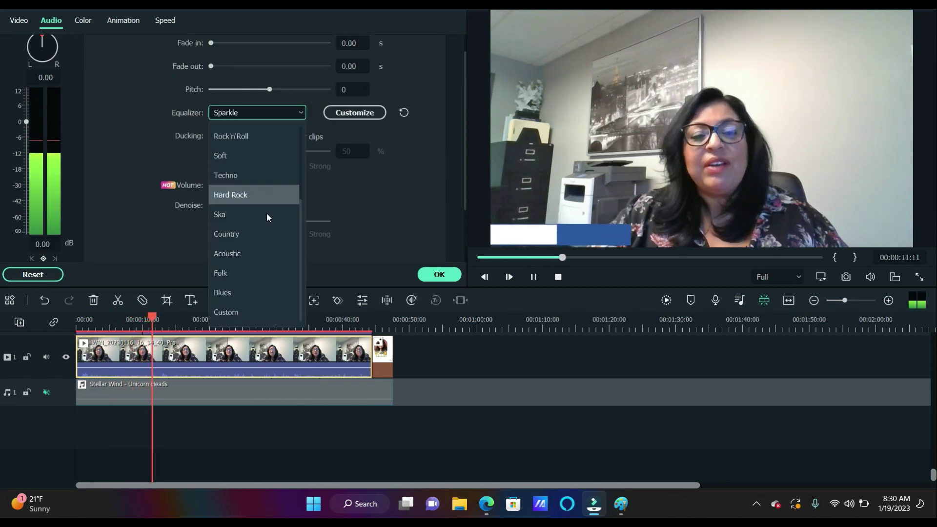
left_click(234, 294)
left_click(298, 114)
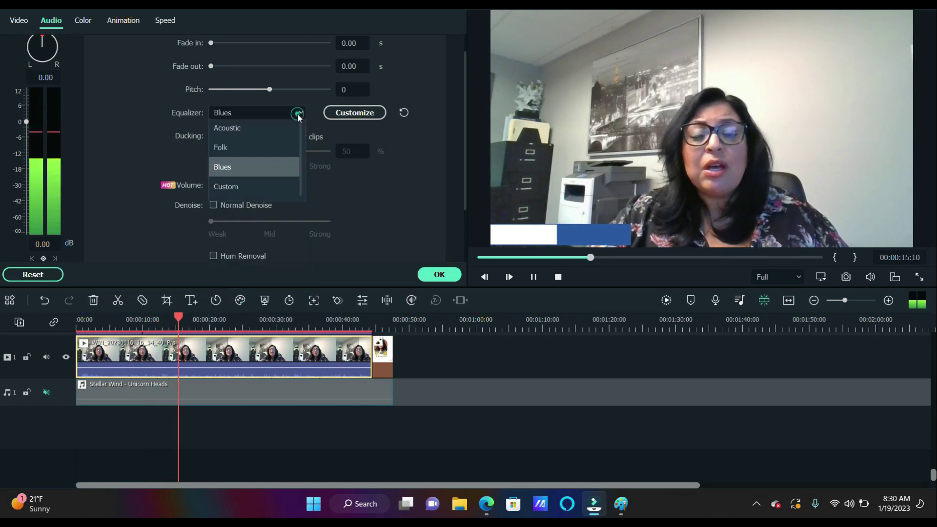
left_click(241, 270)
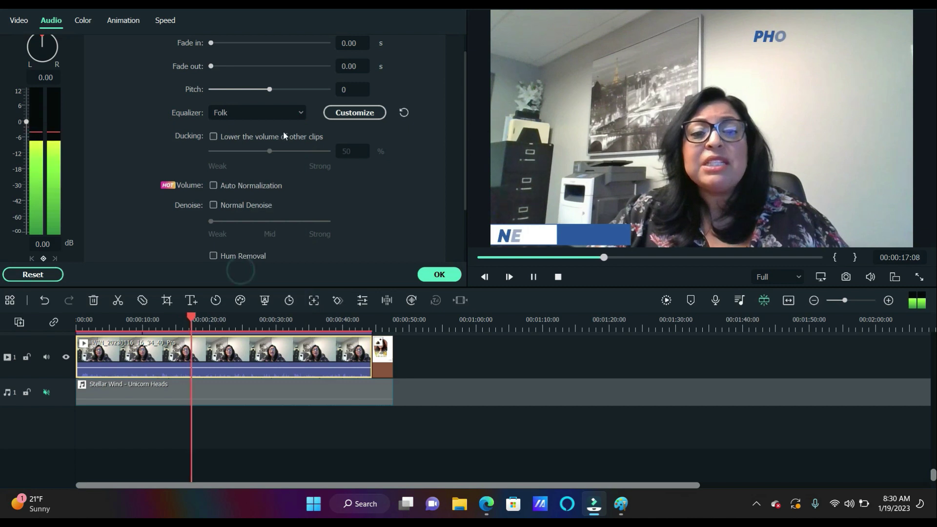
left_click(289, 115)
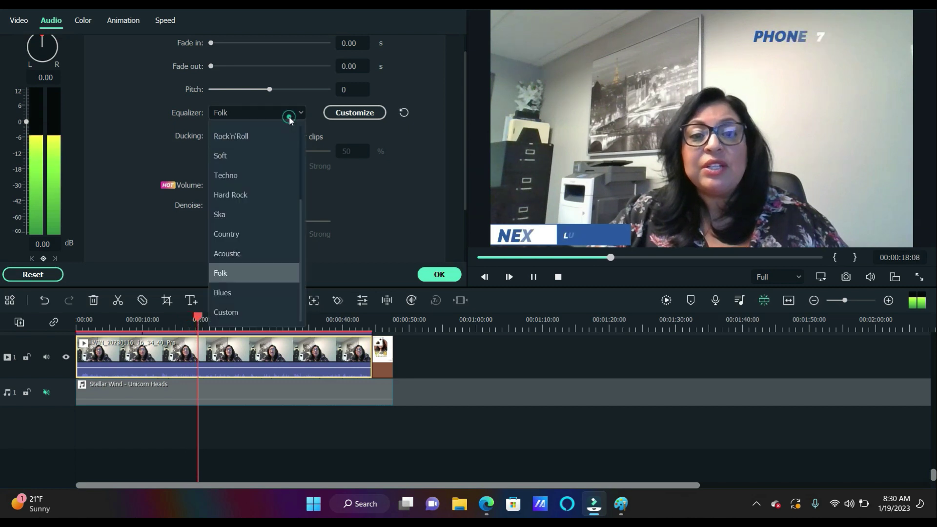
left_click(239, 254)
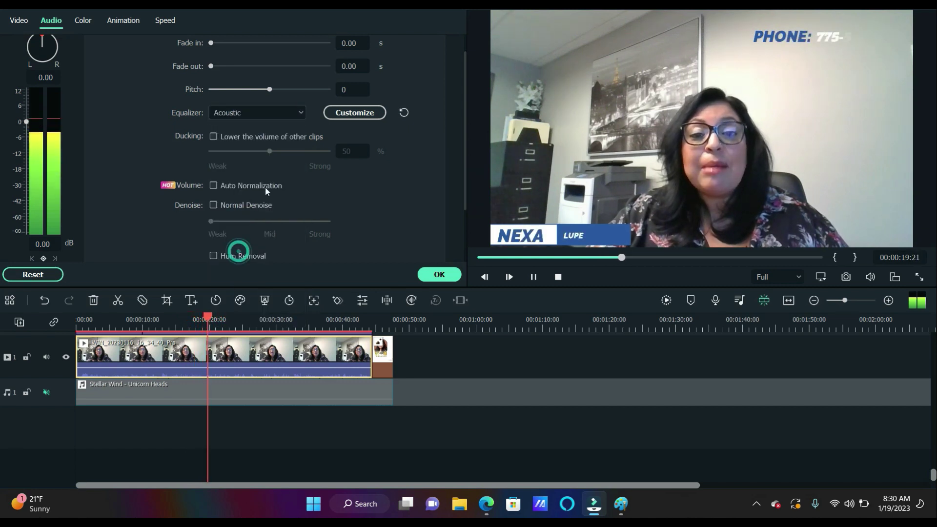
left_click(297, 112)
left_click(234, 231)
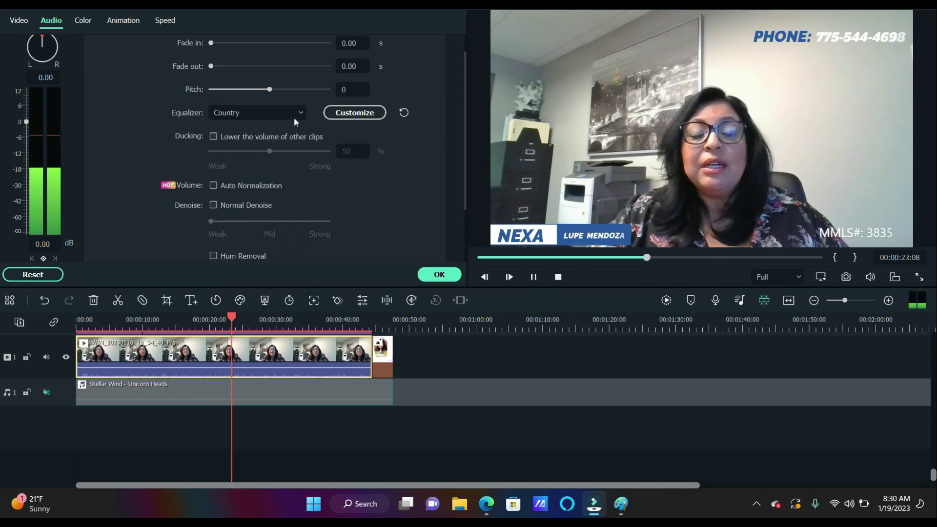
left_click(296, 111)
left_click(246, 208)
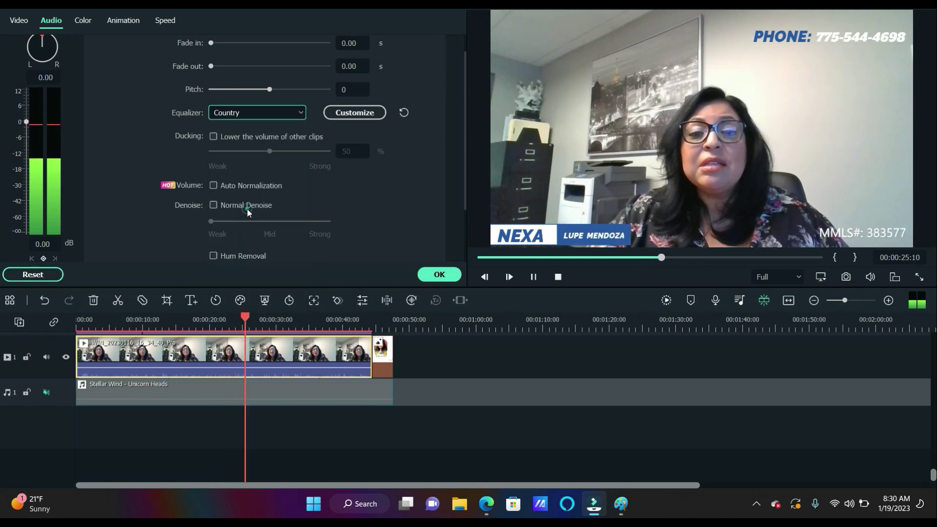
left_click(289, 114)
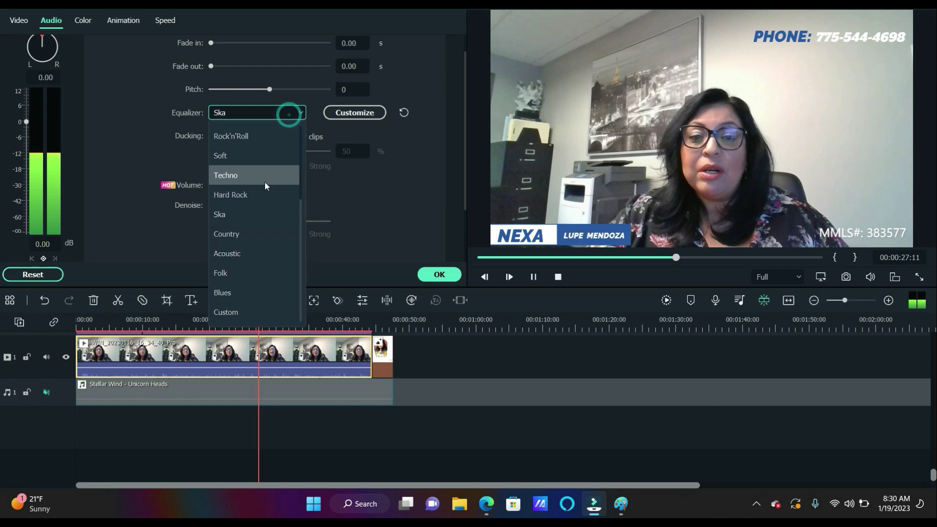
left_click(259, 193)
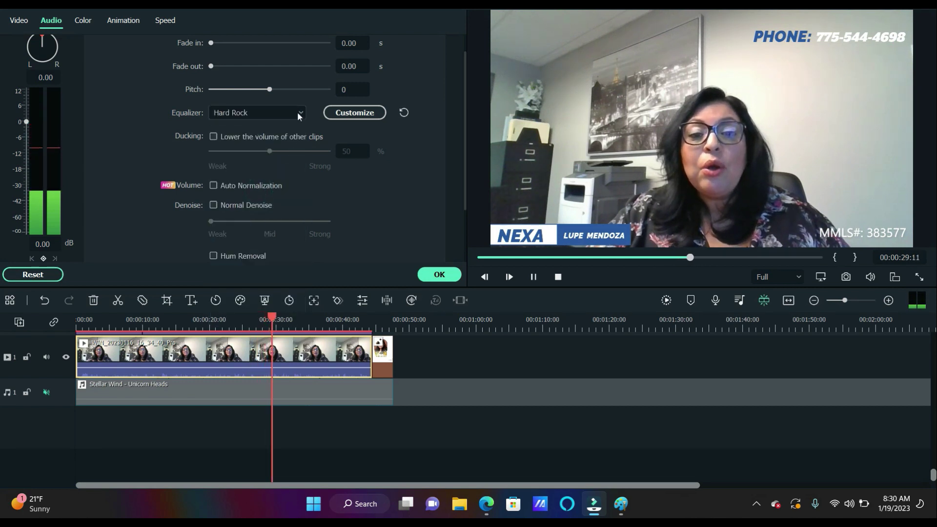
left_click(297, 112)
left_click(273, 174)
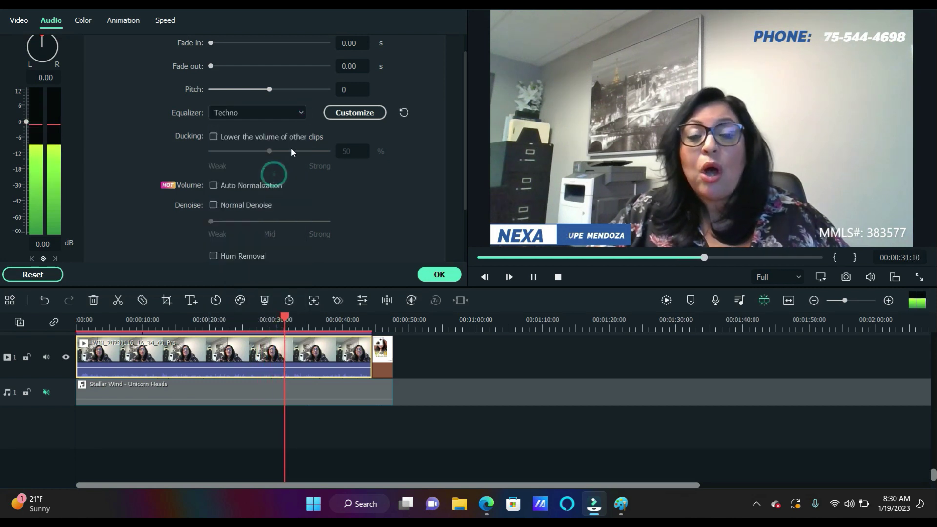
left_click(298, 113)
left_click(284, 155)
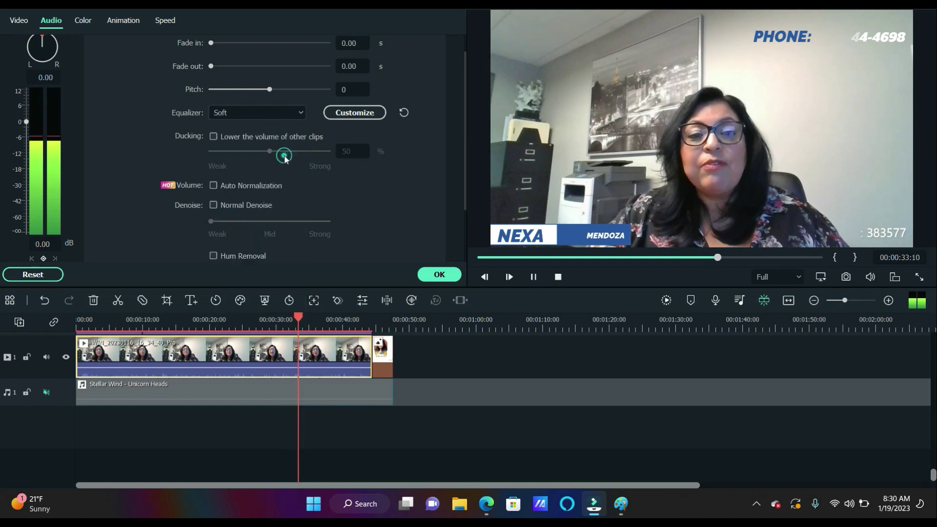
Try the Rock'n'Roll and Pop equalizer presets and replay the project
scroll(301, 127, "up", 1)
left_click(301, 139)
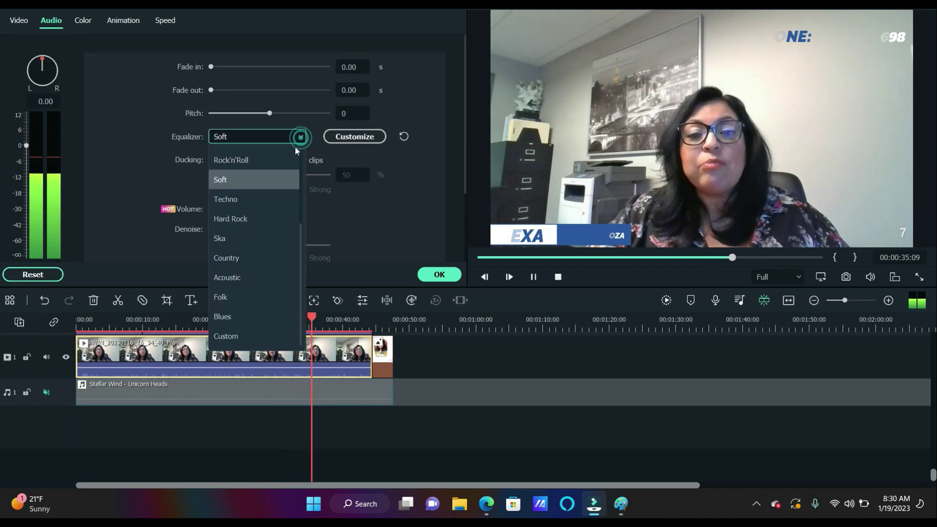
left_click(286, 156)
left_click(298, 140)
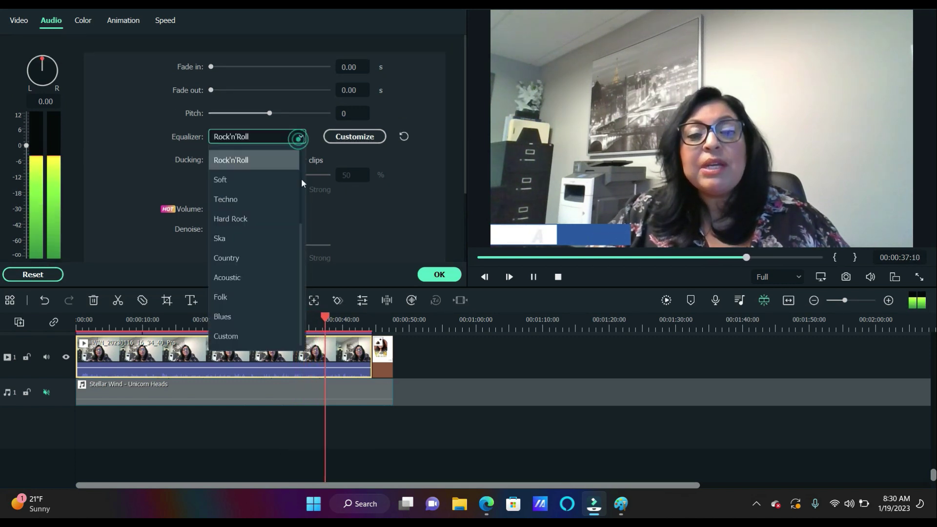
left_click_drag(301, 235, 301, 199)
left_click(252, 204)
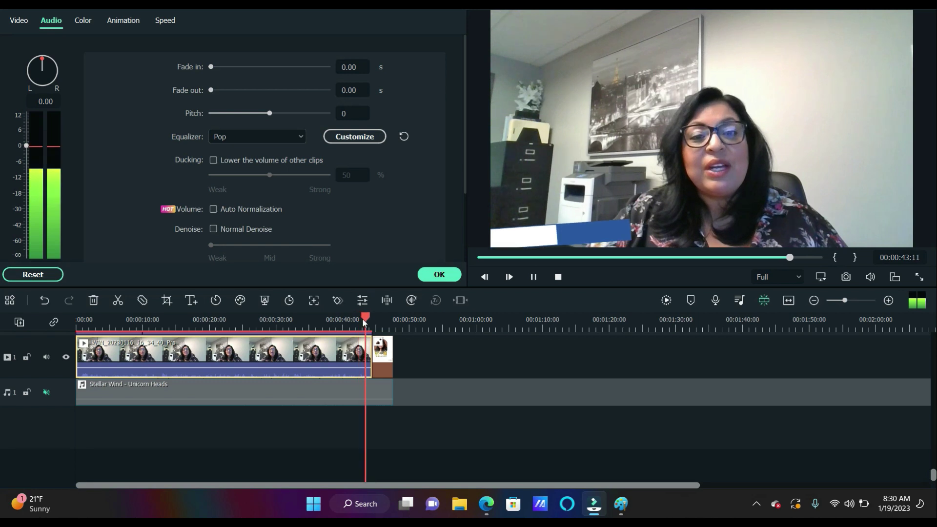
scroll(304, 331, "down", 4)
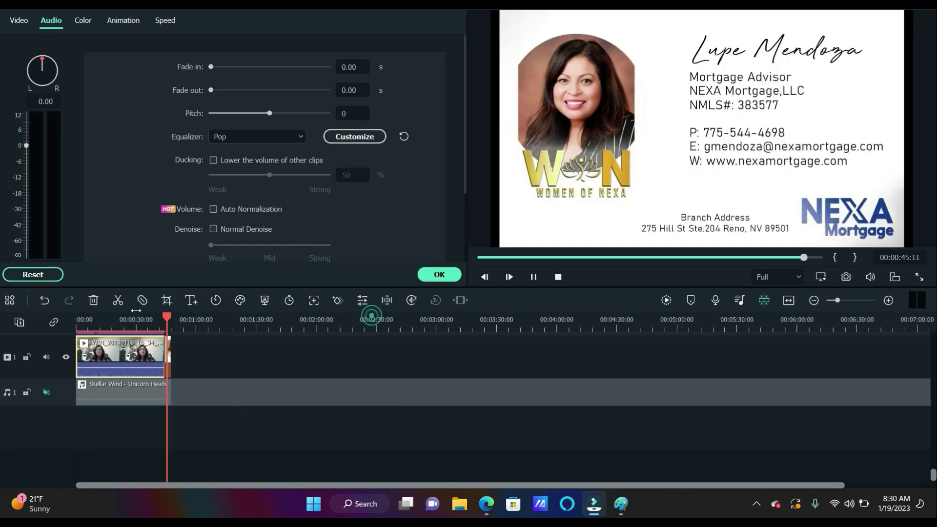
scroll(304, 332, "up", 3)
scroll(304, 332, "up", 2)
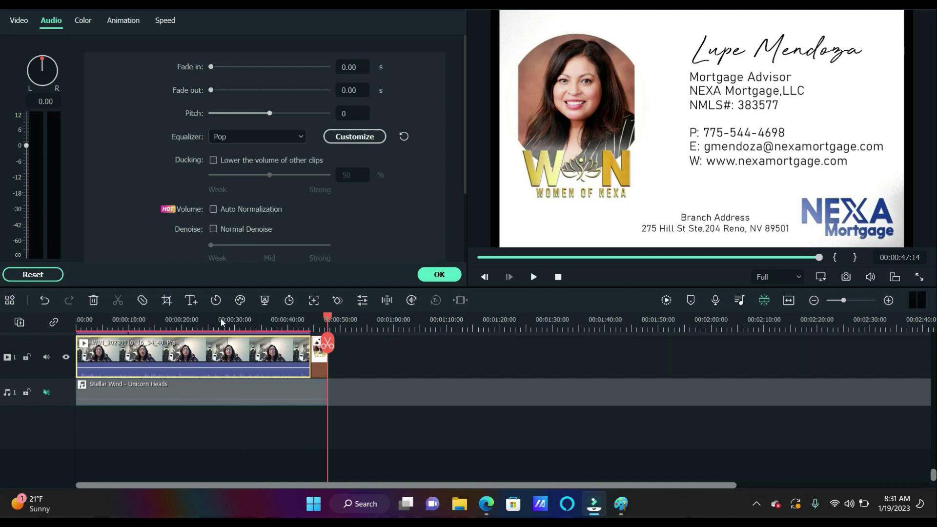
left_click(533, 276)
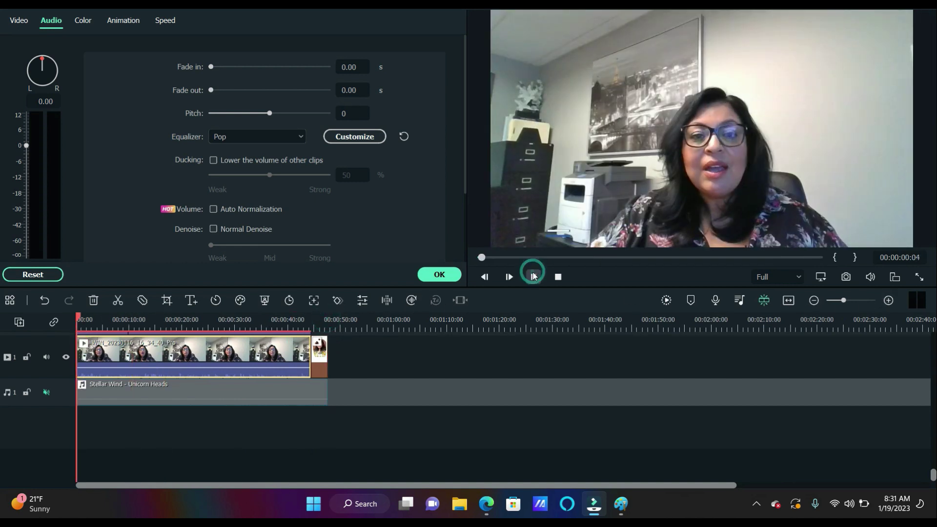
Compare Sparkle, Low Bass, Dance and DEFAULT, finally settling on the Sparkle preset
left_click(302, 136)
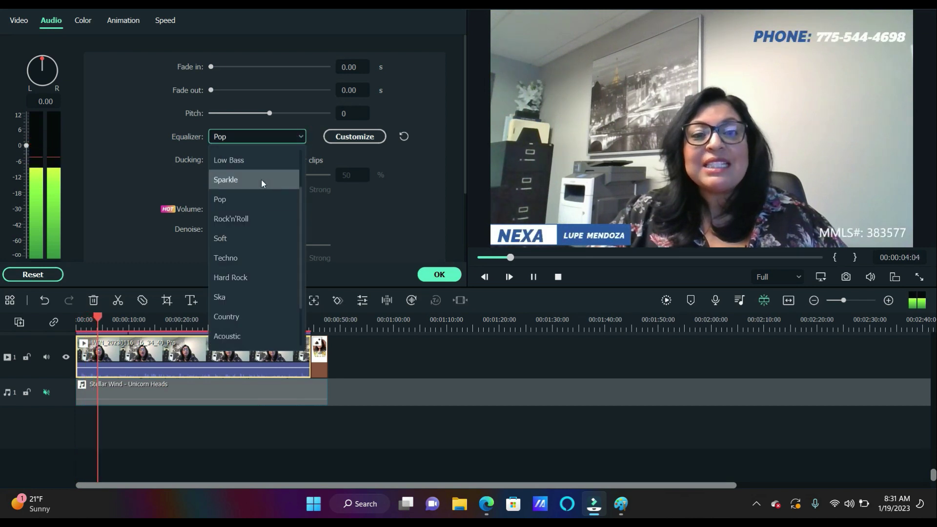
left_click(262, 184)
left_click(300, 138)
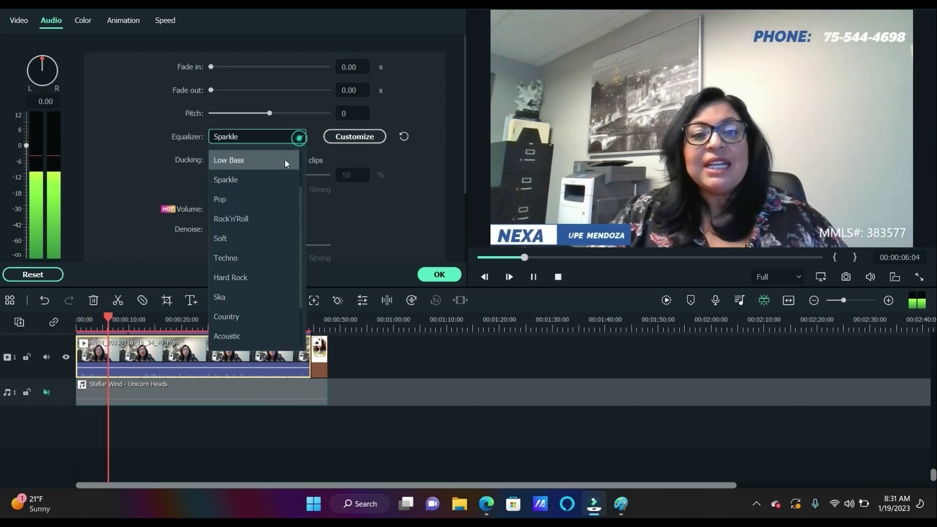
scroll(273, 184, "up", 1)
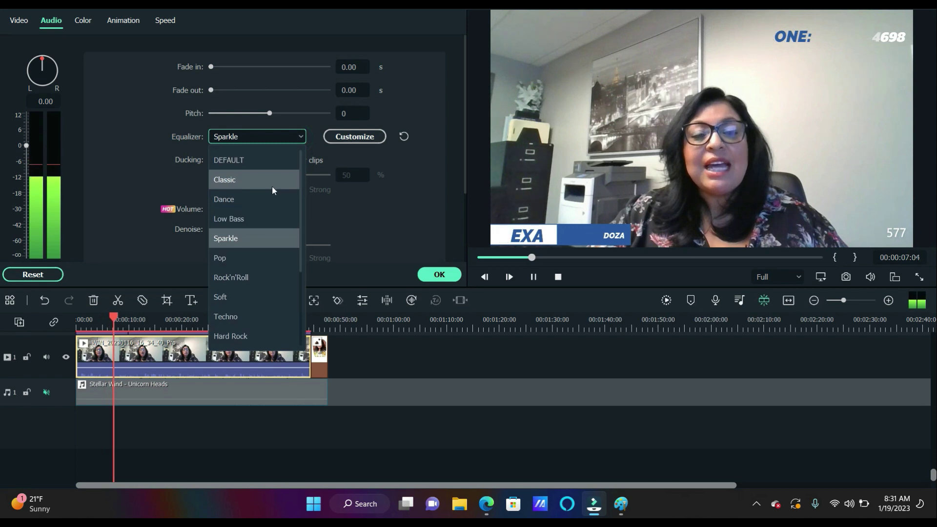
left_click(262, 218)
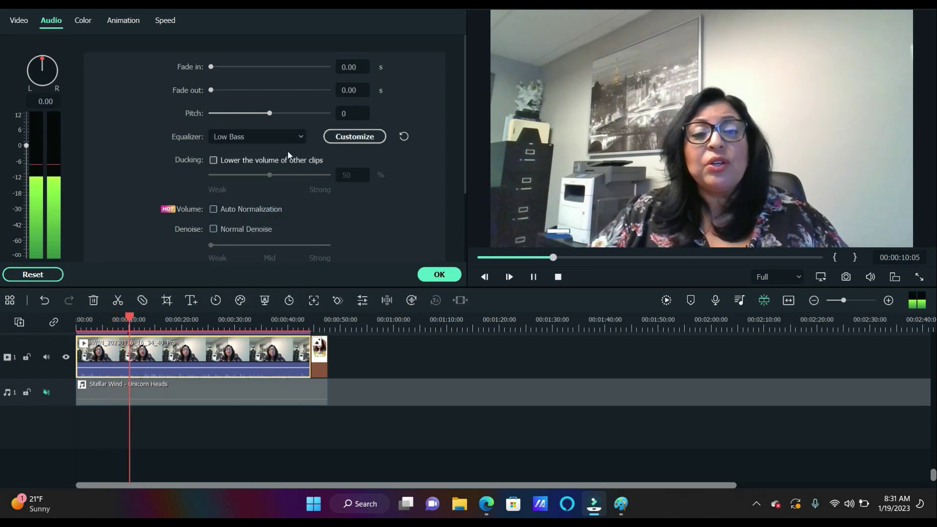
left_click(294, 138)
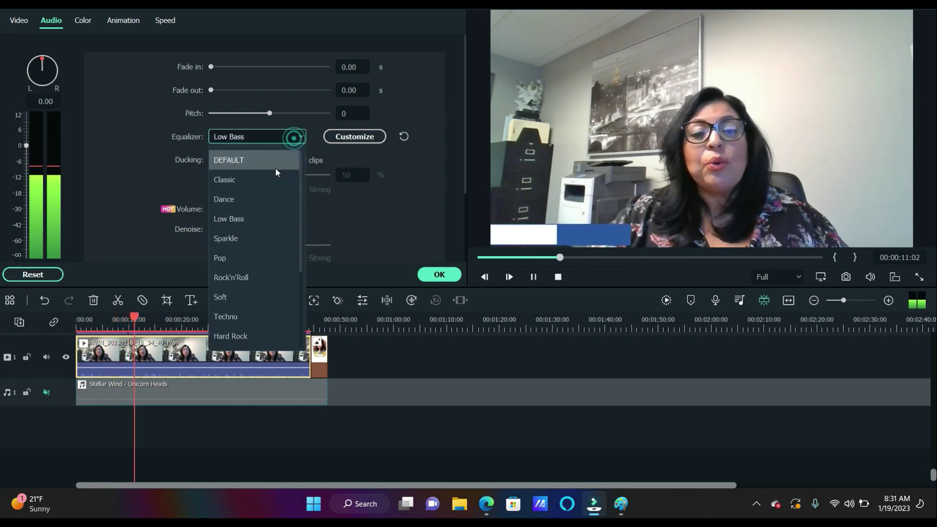
left_click(260, 197)
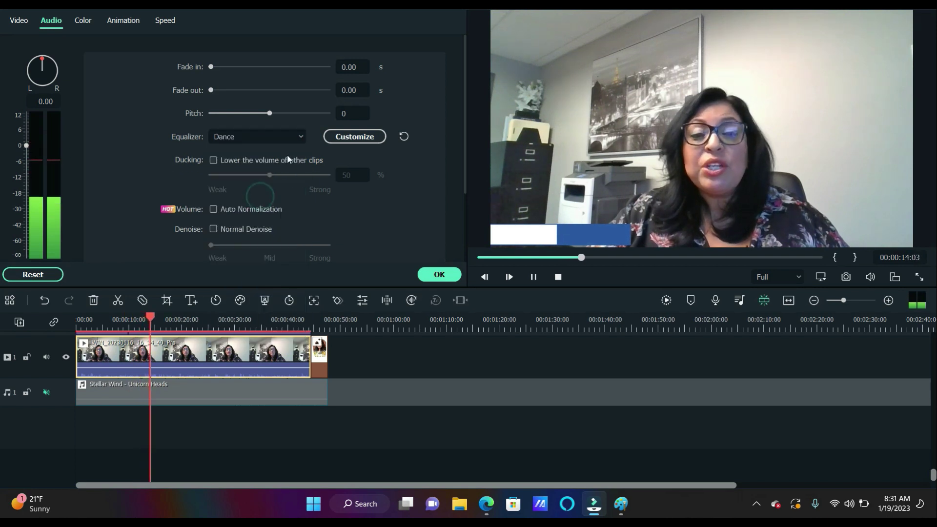
left_click(297, 138)
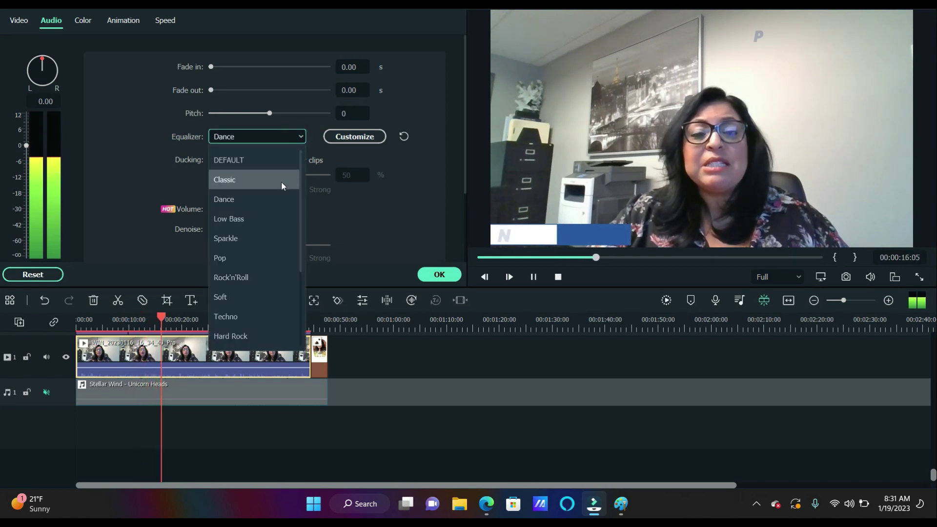
left_click(278, 163)
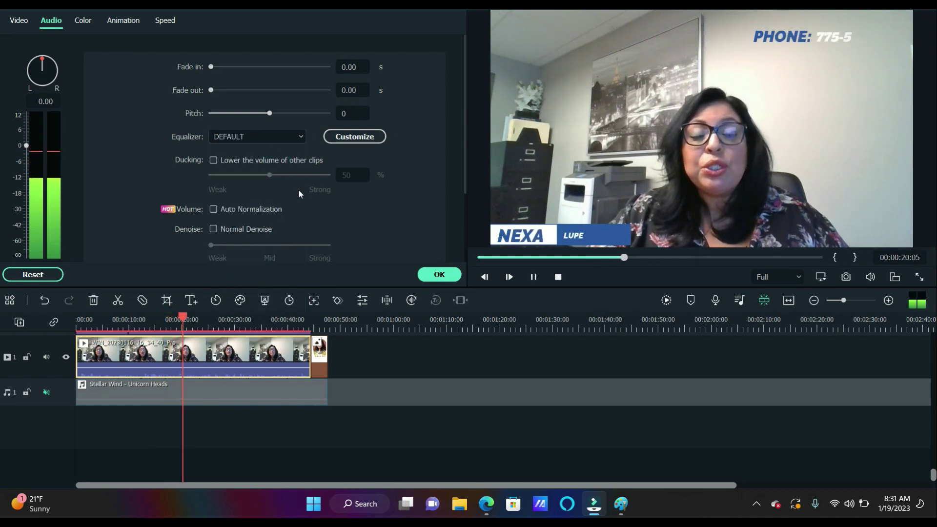
left_click(298, 137)
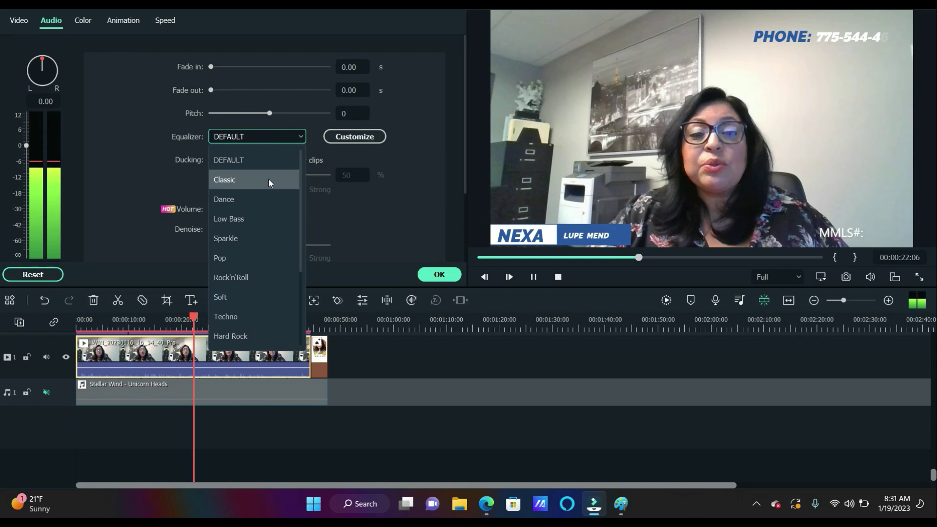
left_click(260, 240)
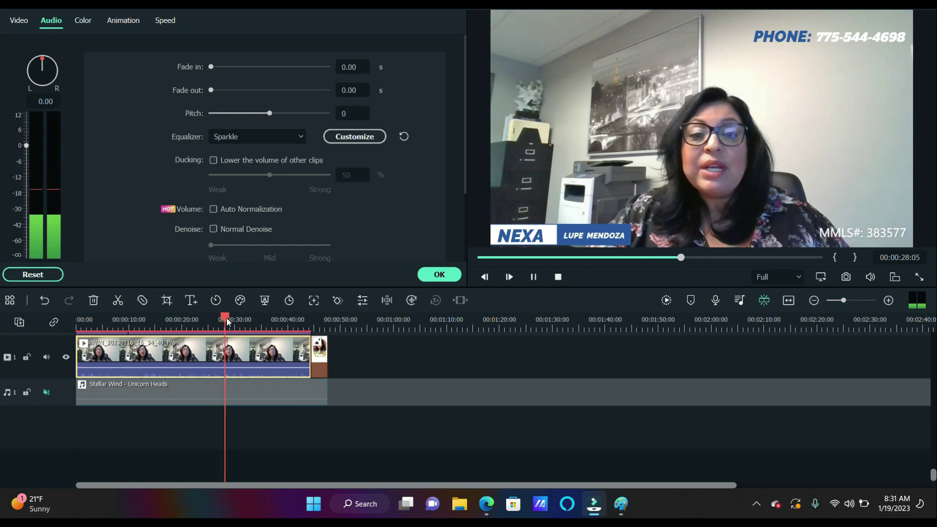
Play the promo from the start with the music still muted
left_click_drag(227, 318, 101, 322)
left_click(82, 323)
key("space")
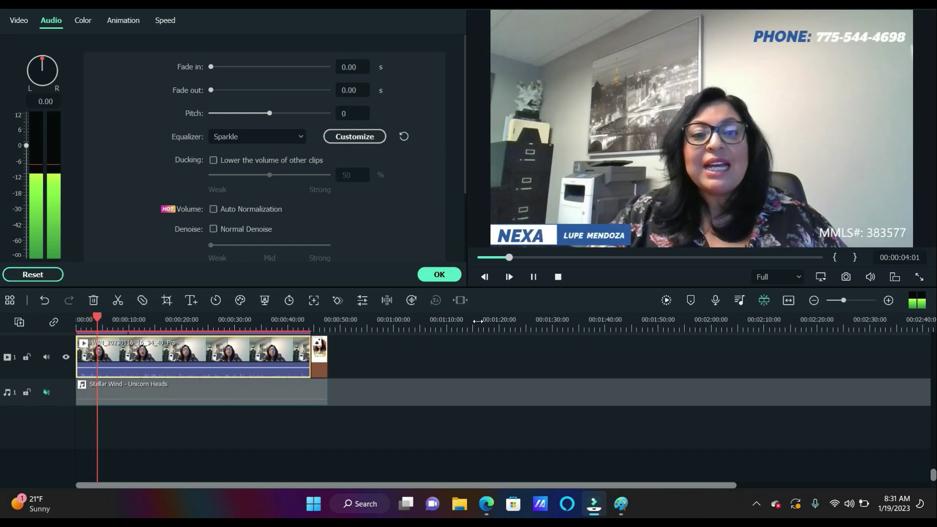
Unmute the background music track and play briefly to hear it
left_click(46, 395)
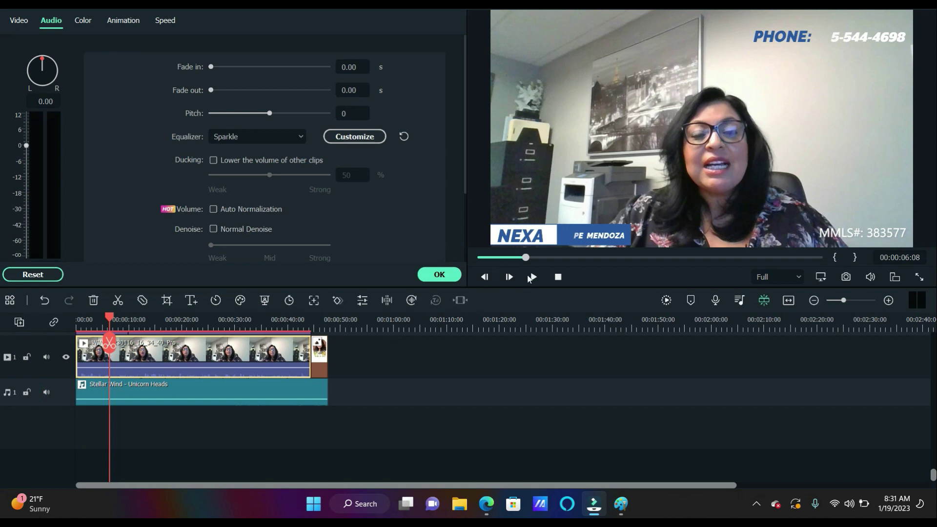
left_click(531, 277)
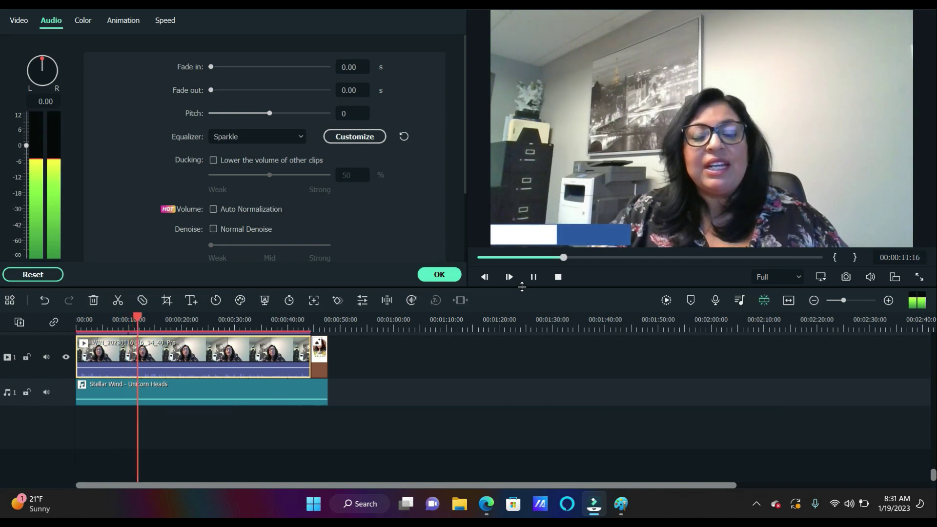
left_click(533, 276)
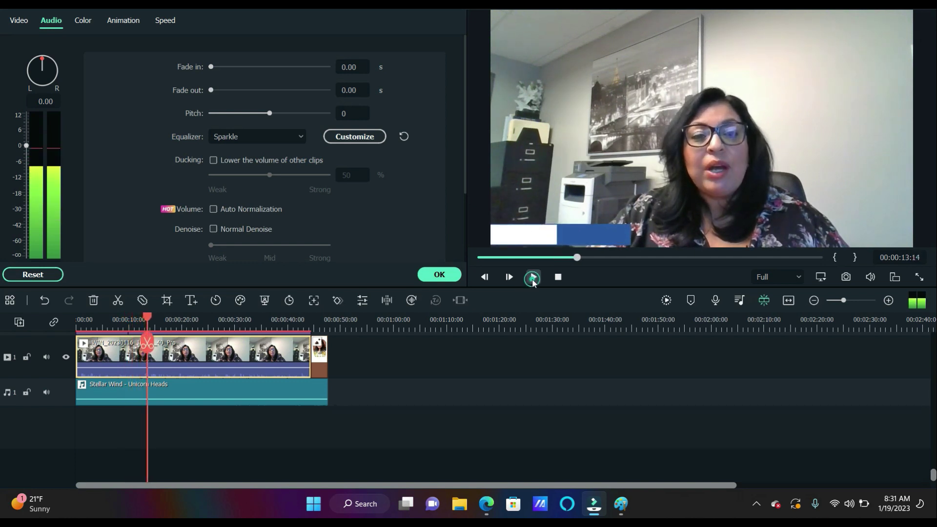
Set the webcam clip's equalizer from Sparkle to DEFAULT and replay from the start
left_click(298, 136)
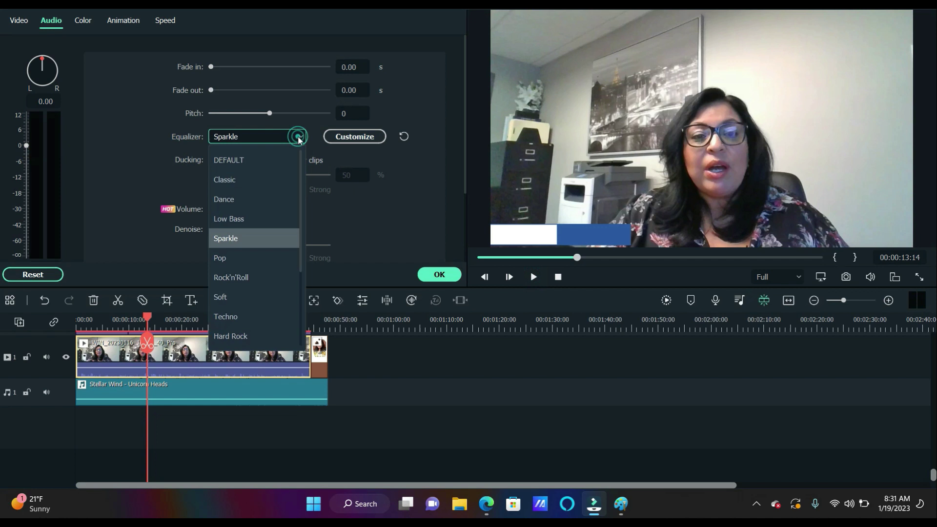
left_click(269, 165)
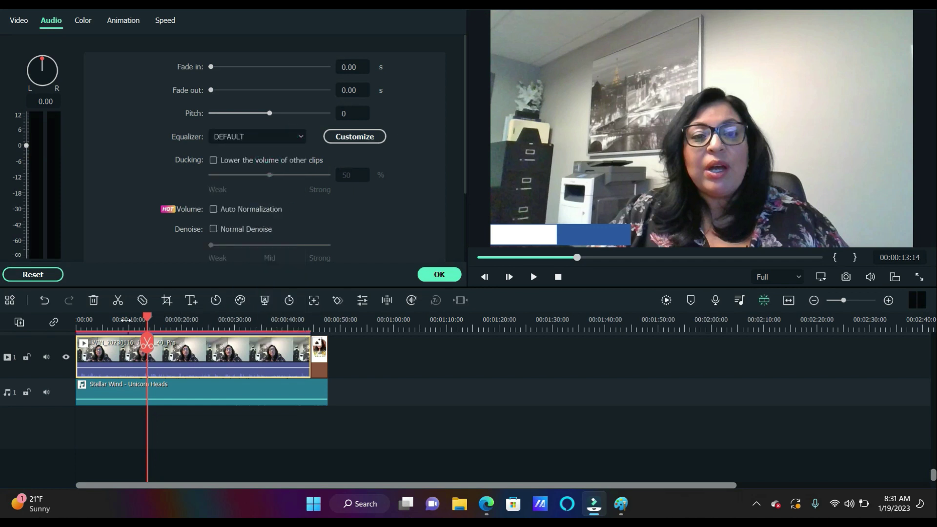
left_click(78, 325)
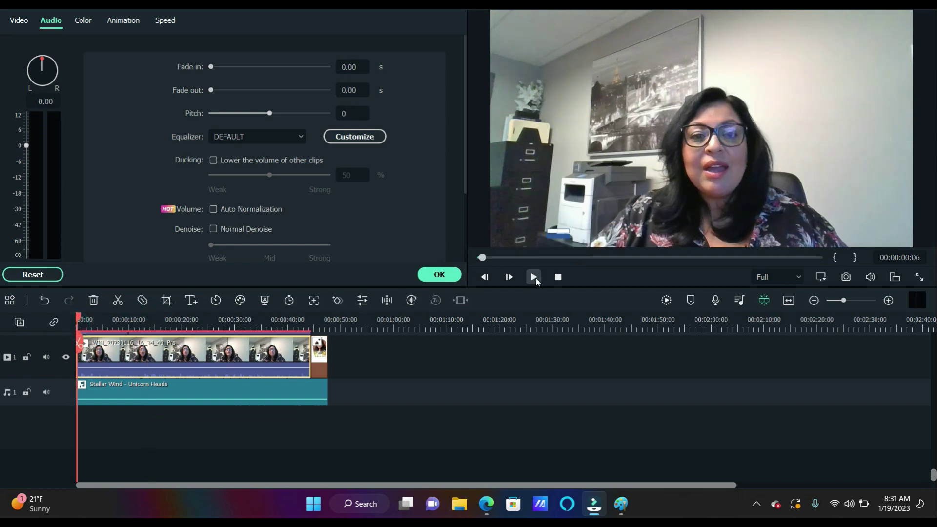
left_click(535, 277)
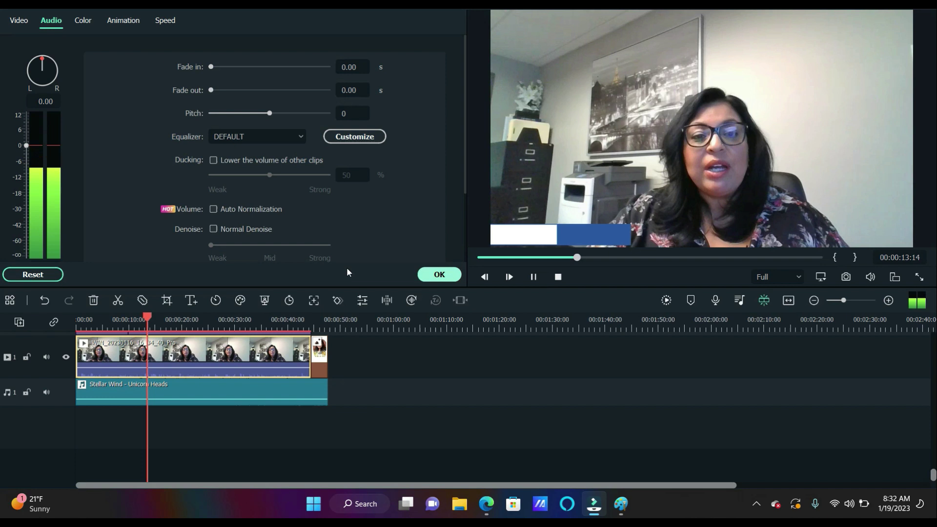
Raise the music clip's volume line from -33 dB to -21 dB
mouse_move(224, 396)
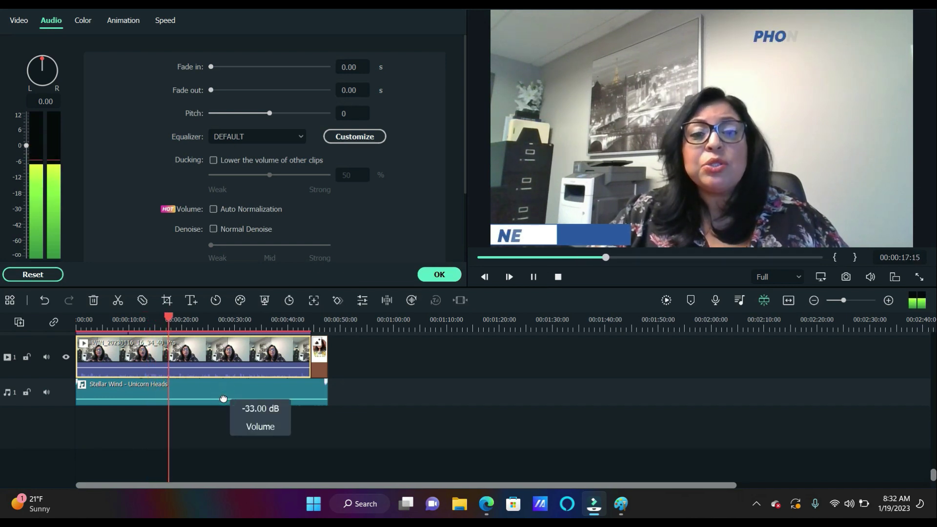
left_click_drag(223, 399, 223, 399)
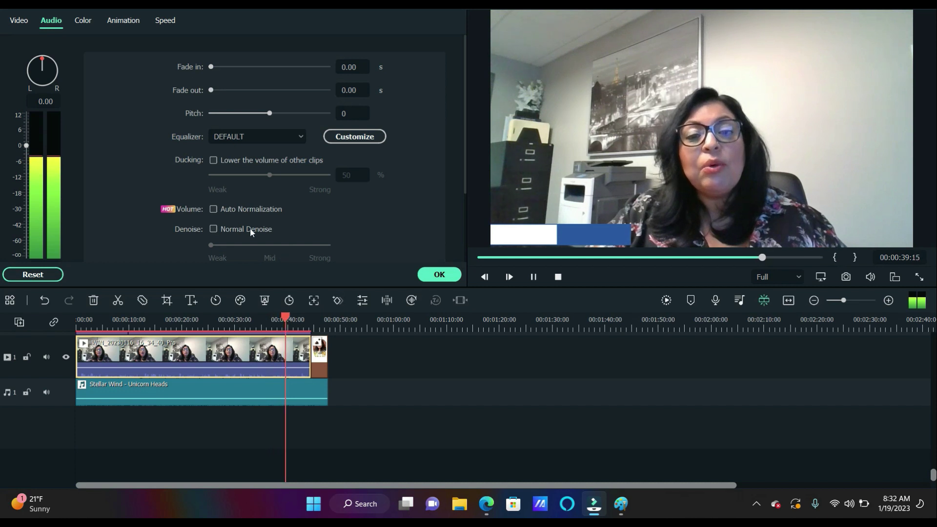
Try Auto Normalization on the webcam clip, then switch it back off
left_click(214, 209)
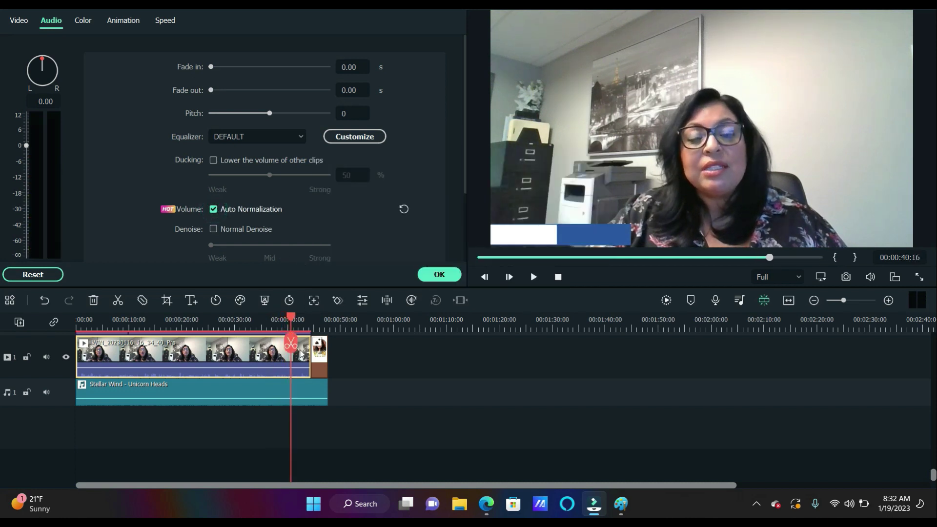
left_click_drag(291, 319, 77, 320)
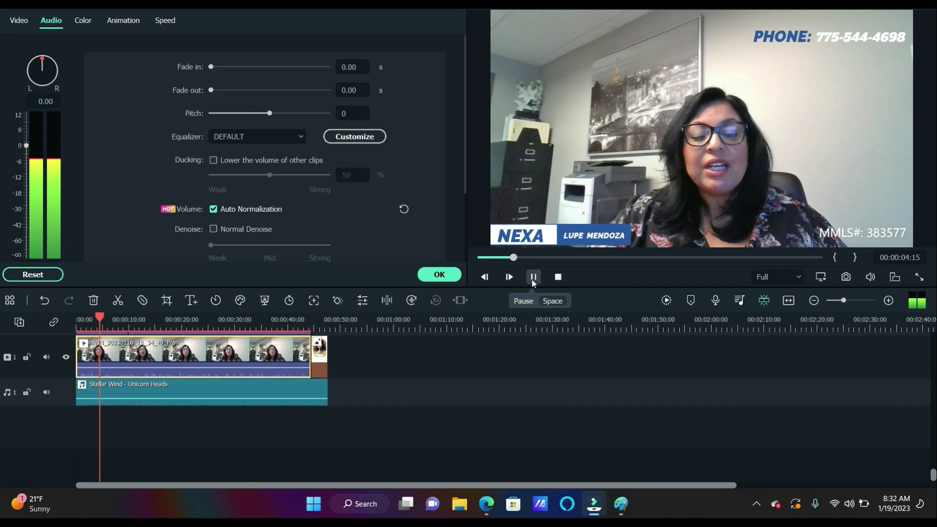
left_click(215, 209)
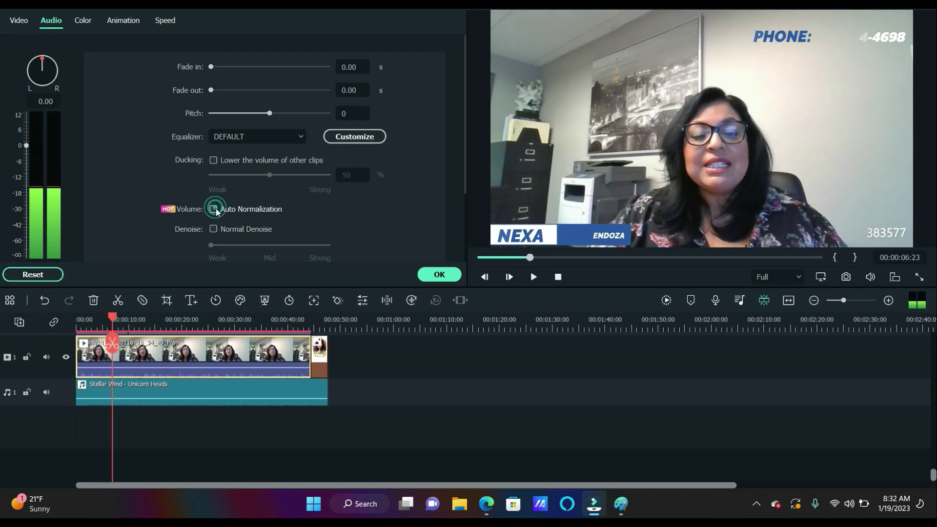
left_click_drag(112, 320, 77, 319)
Play to check the audio and set the webcam clip volume to about 4.29 dB
left_click(530, 279)
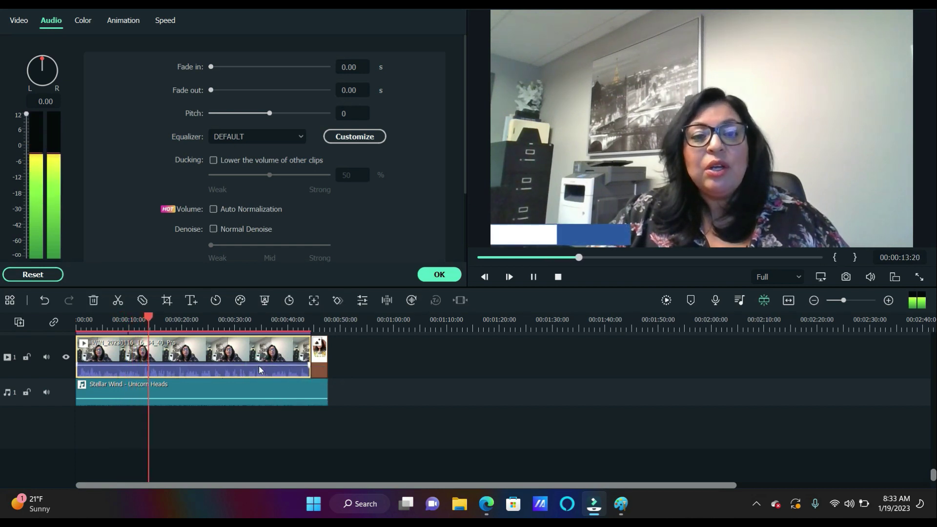
left_click_drag(259, 365, 261, 369)
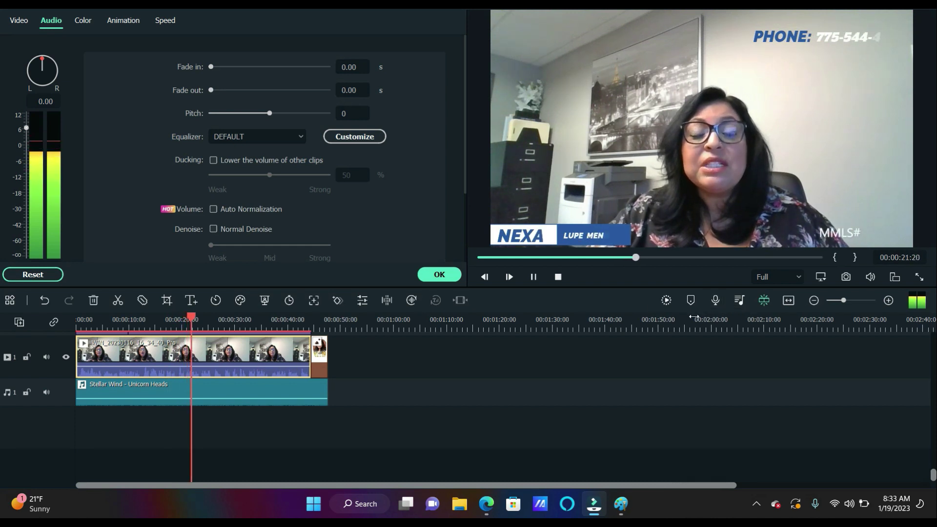
left_click_drag(261, 364, 279, 364)
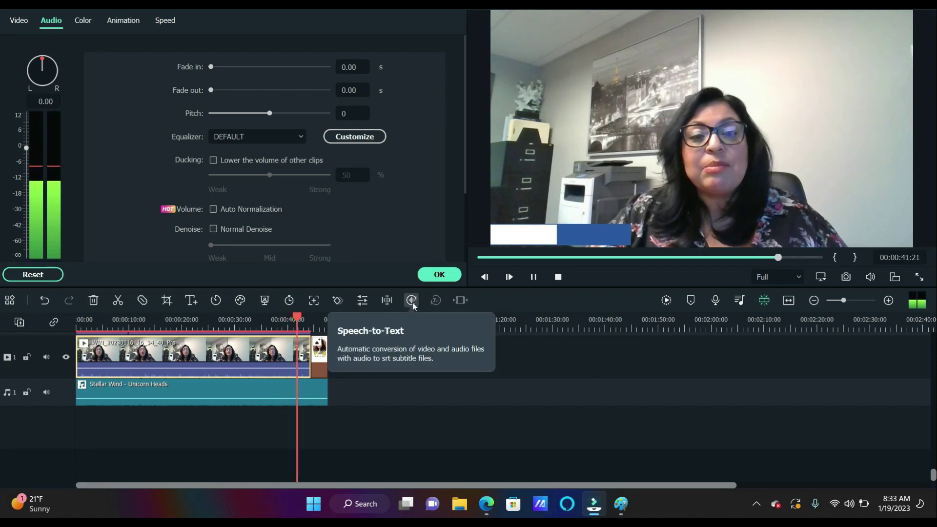
Run Speech-to-Text on the webcam clip in English (US), then close the job list
left_click(411, 300)
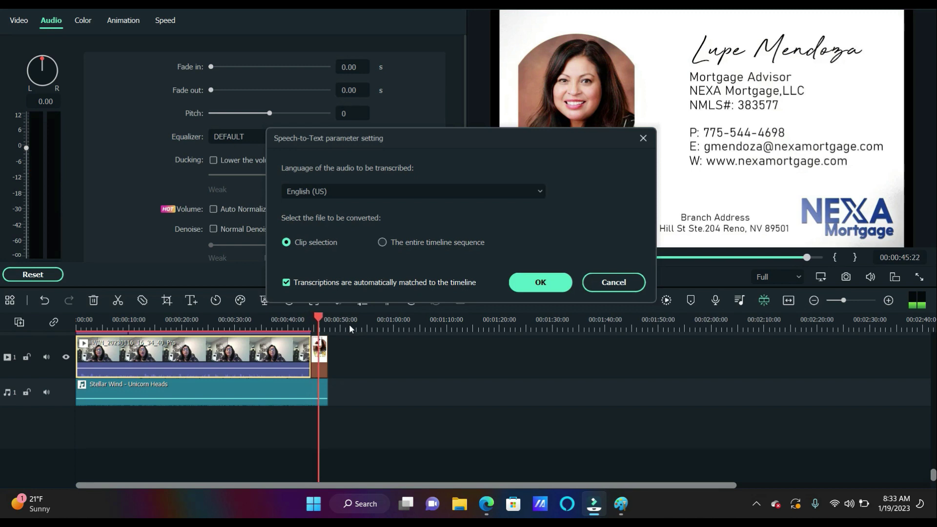
left_click(327, 316)
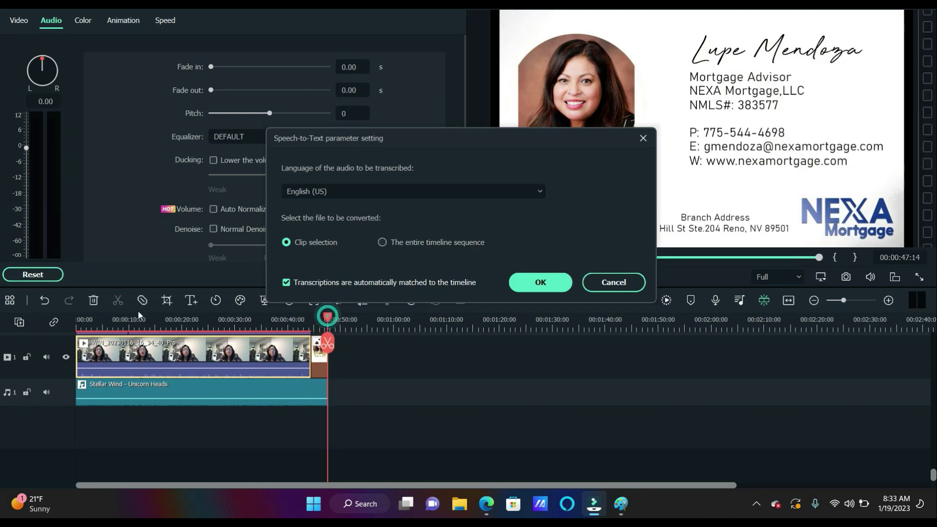
left_click(549, 284)
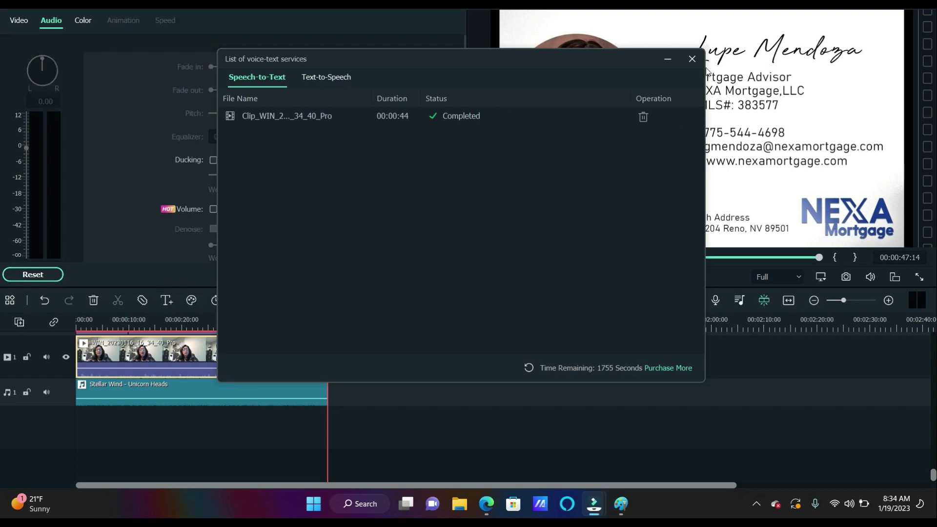
left_click(694, 60)
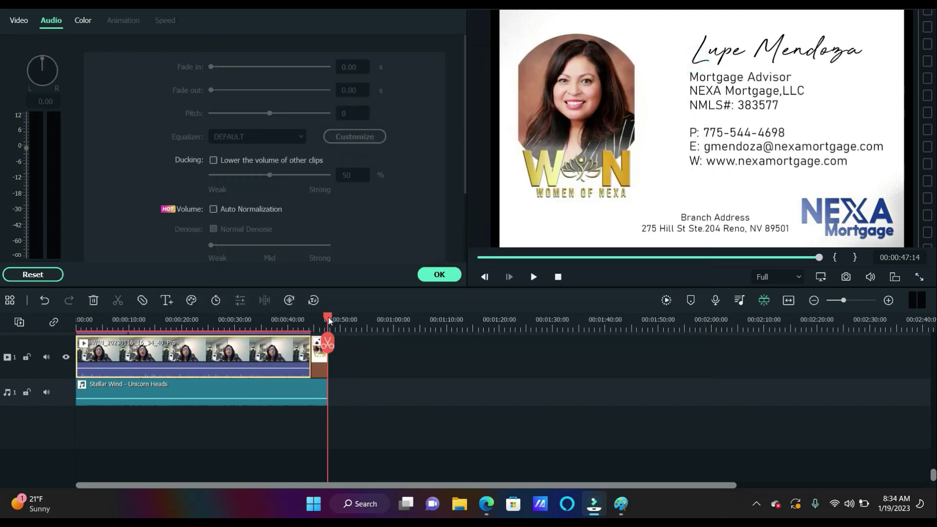
left_click(328, 317)
left_click(532, 276)
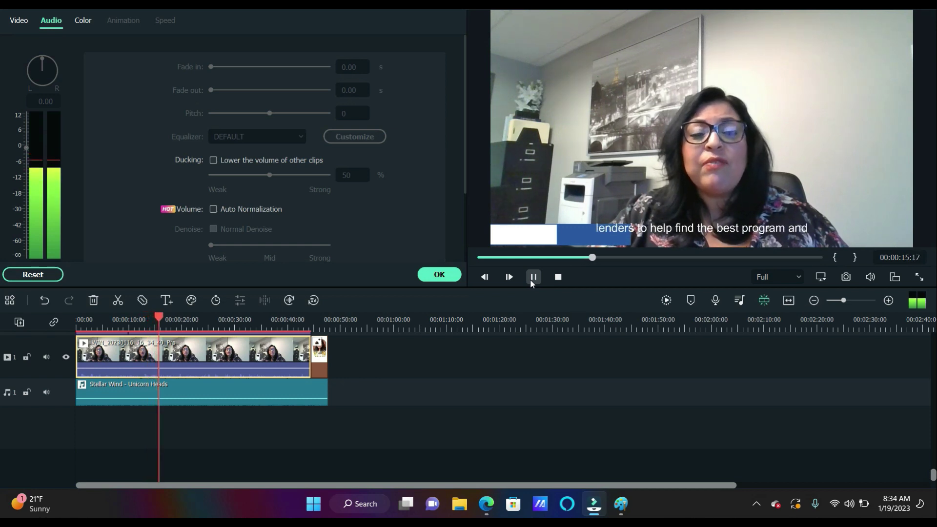
left_click(531, 281)
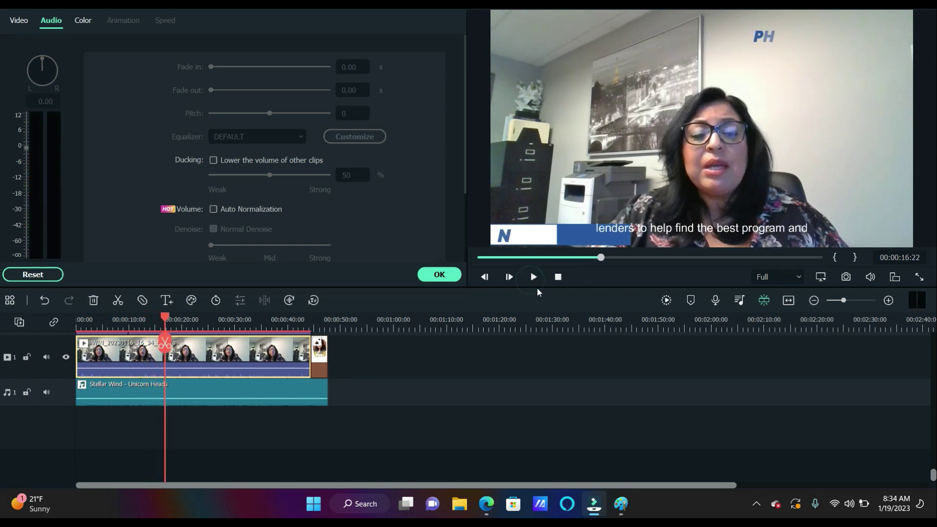
left_click(279, 361)
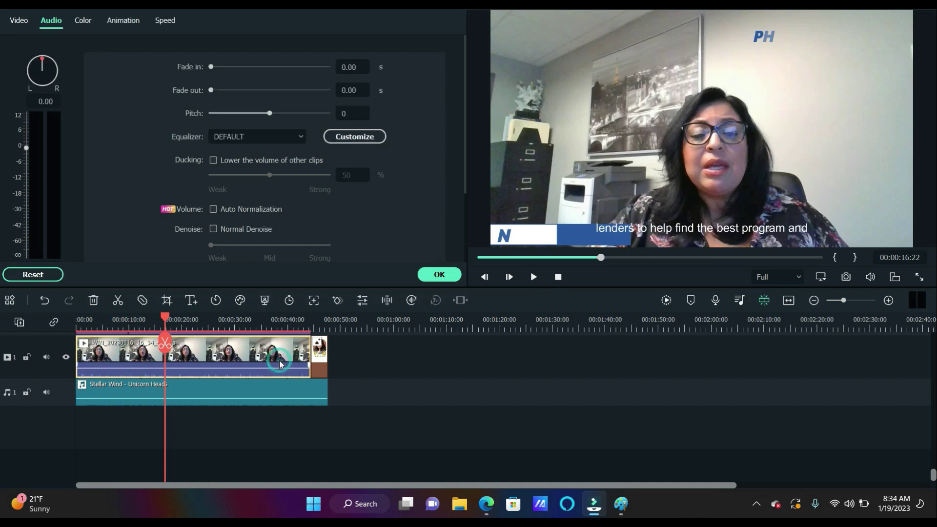
left_click(707, 232)
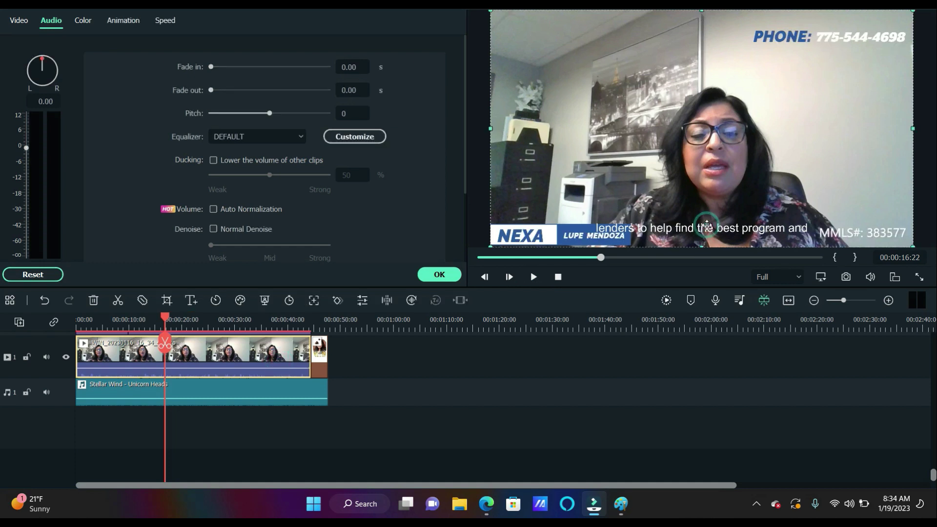
Transcribe the clip again, delete the completed job, and return to the opening frame
left_click(410, 301)
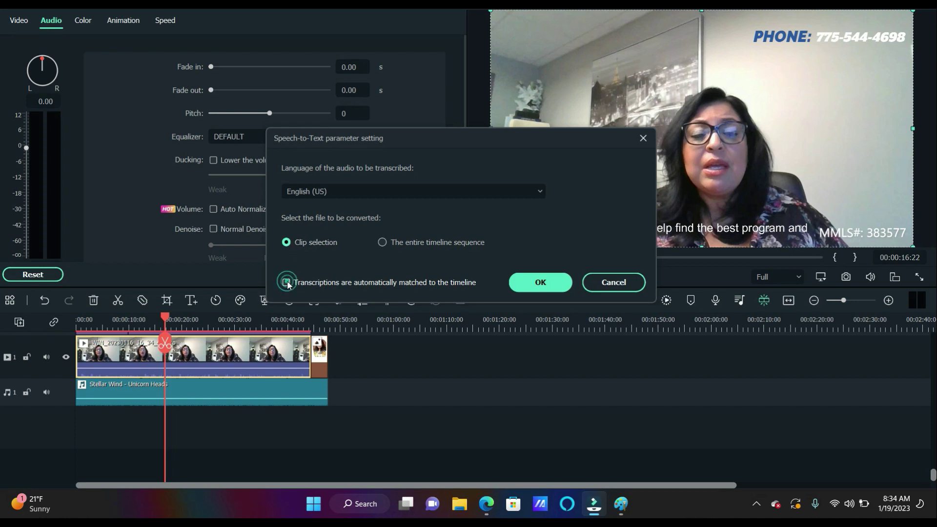
left_click(558, 280)
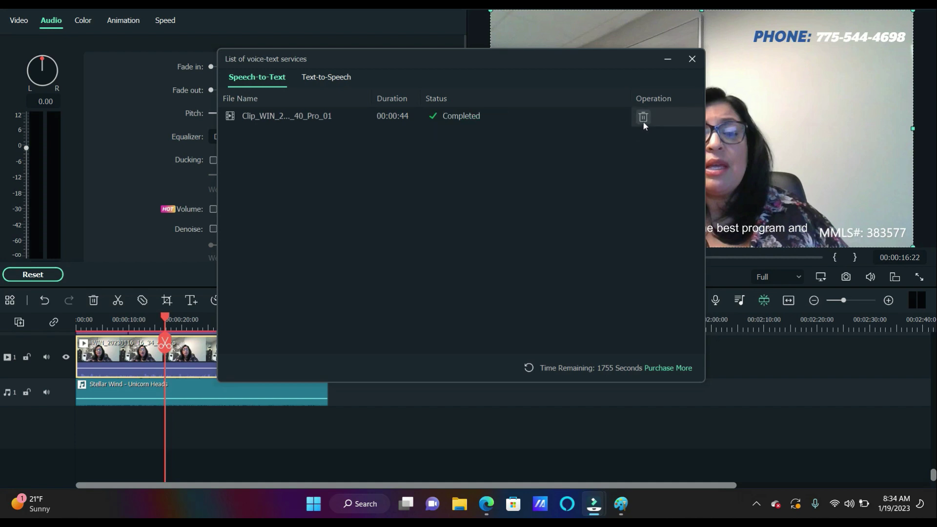
left_click(643, 121)
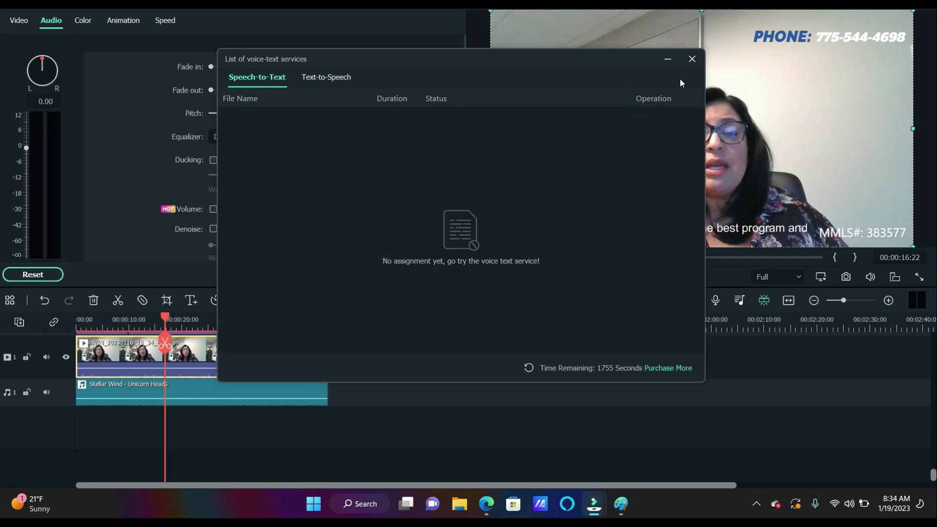
left_click(691, 60)
left_click_drag(166, 320, 54, 321)
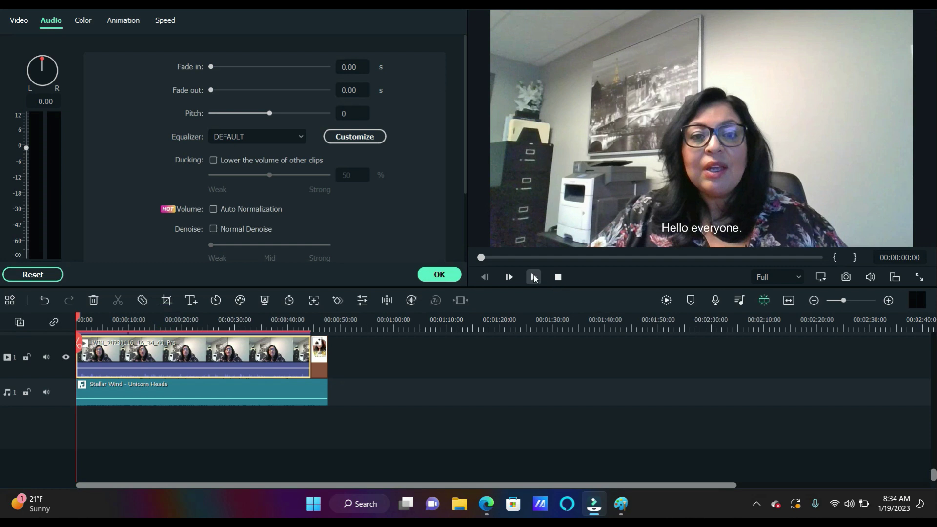
Undo twice to remove the auto-generated subtitles, then replay from 0:00
left_click(534, 277)
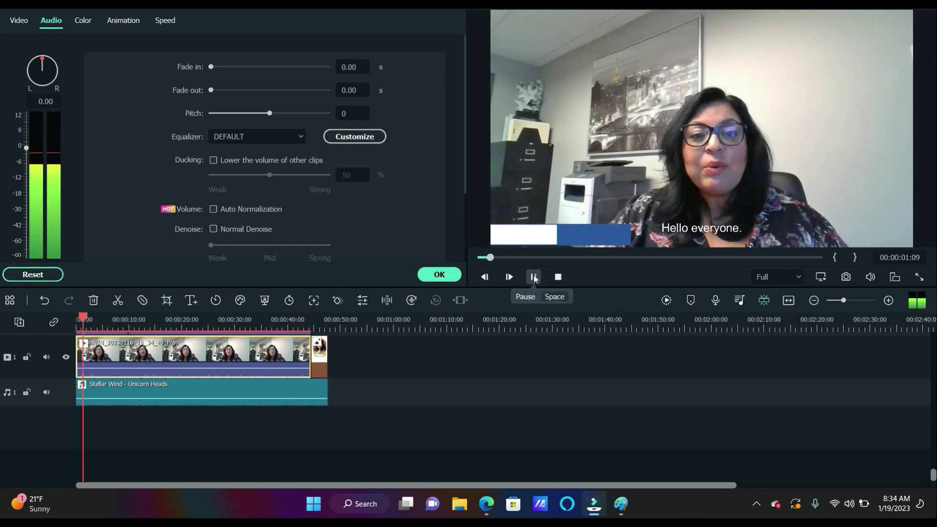
left_click(534, 276)
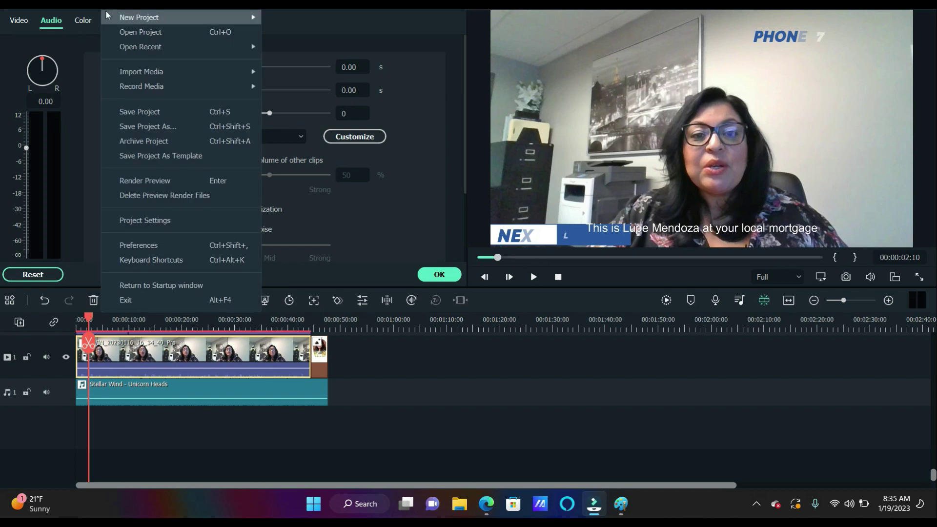
mouse_move(140, 16)
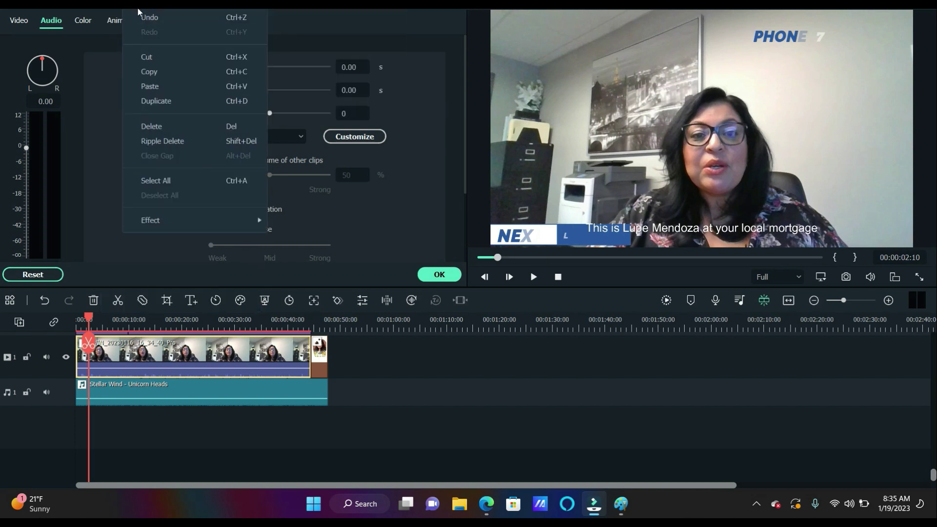
left_click(139, 14)
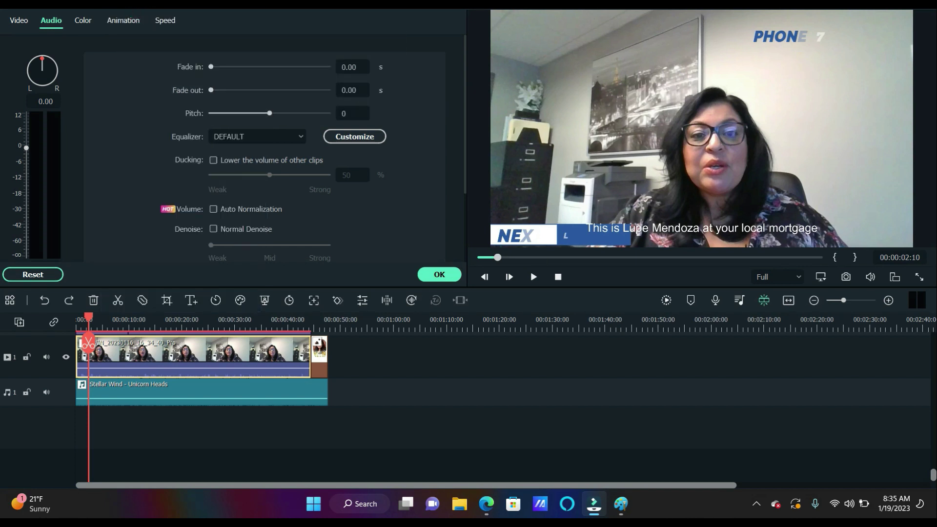
left_click(142, 16)
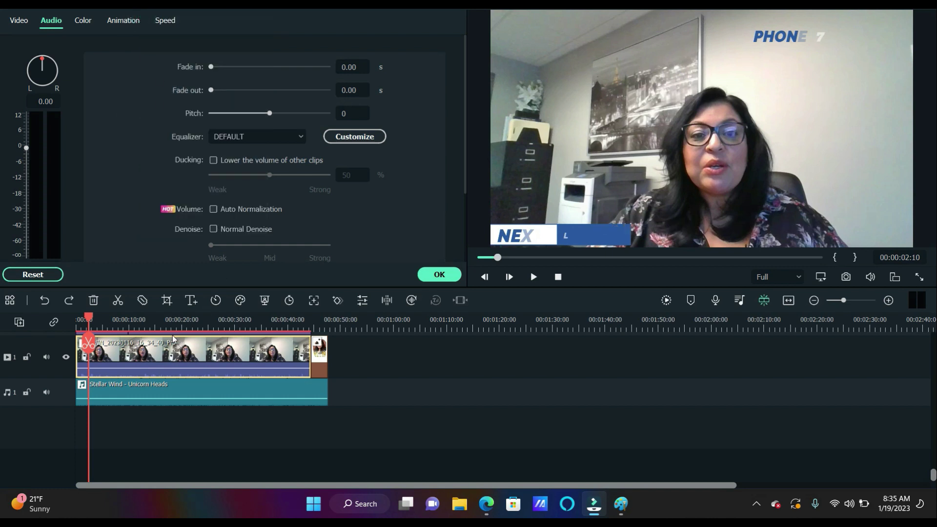
left_click_drag(89, 322, 77, 320)
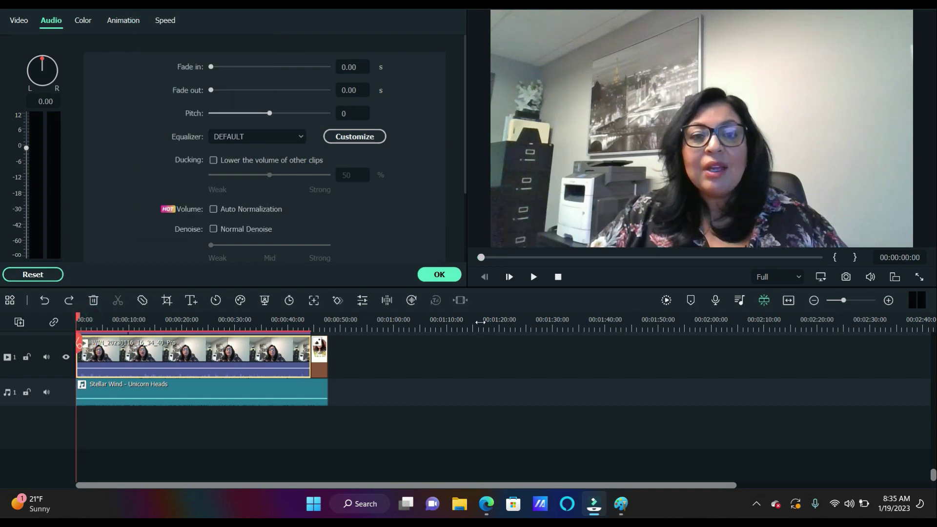
left_click(533, 276)
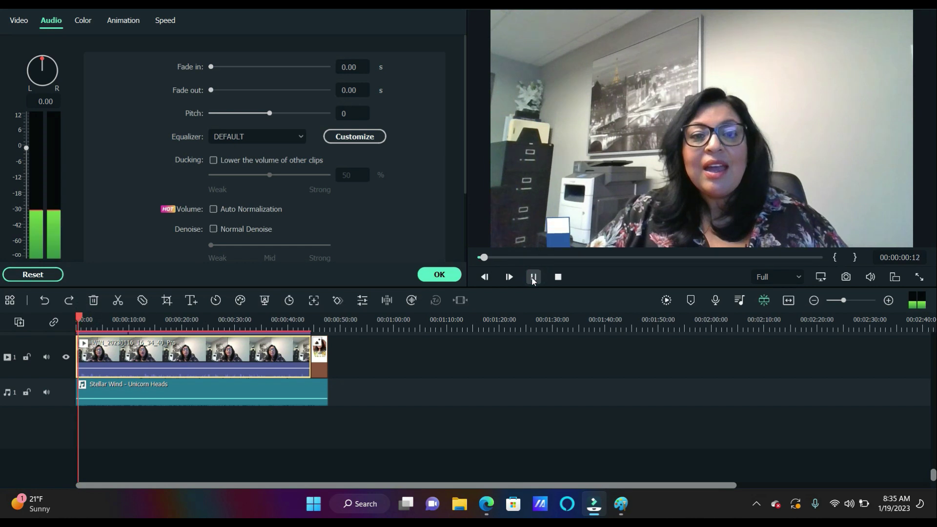
Raise the speaker clip's volume line from -0.86 dB to about 4.29 dB
scroll(481, 419, "up", 2)
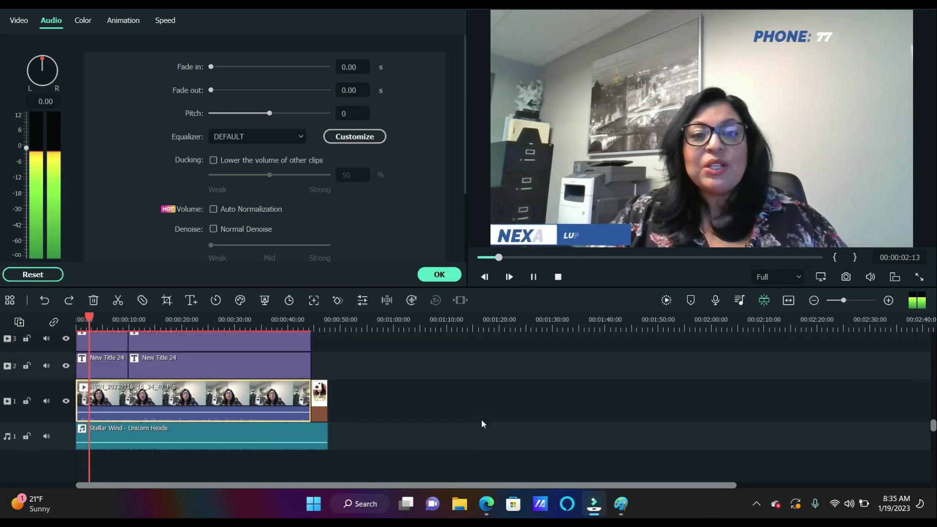
scroll(480, 424, "up", 1)
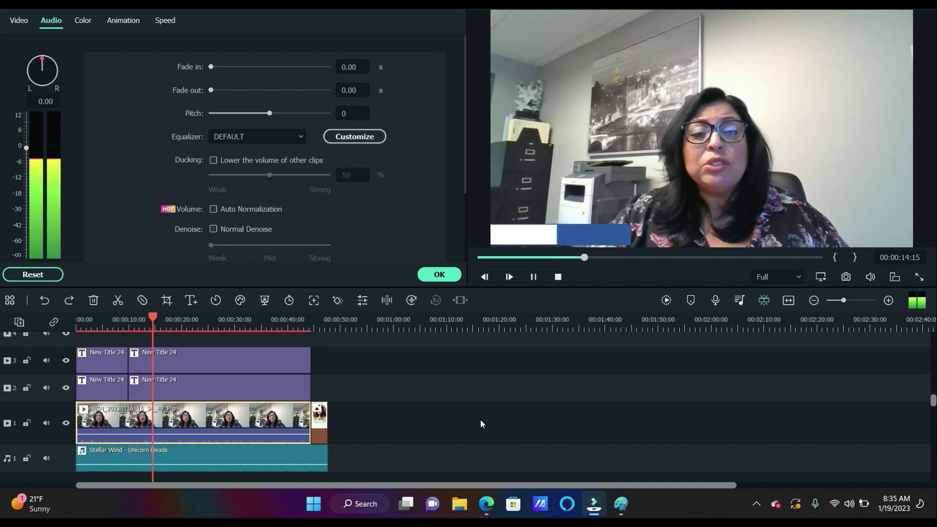
mouse_move(276, 435)
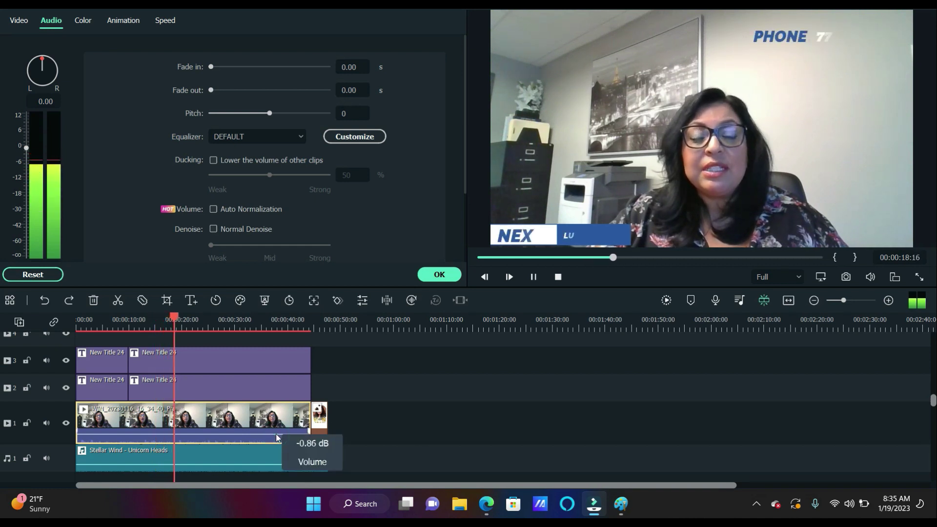
key("XF86AudioLowerVolume")
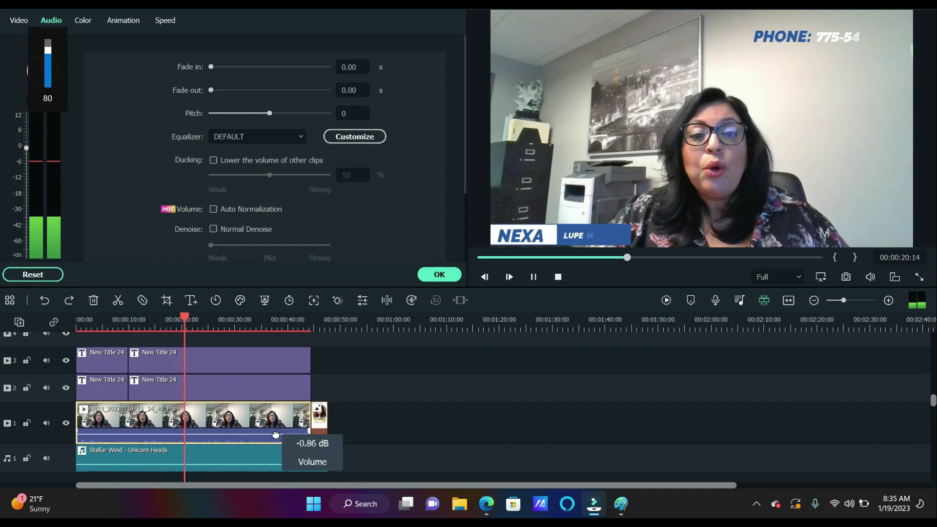
left_click_drag(276, 433, 274, 435)
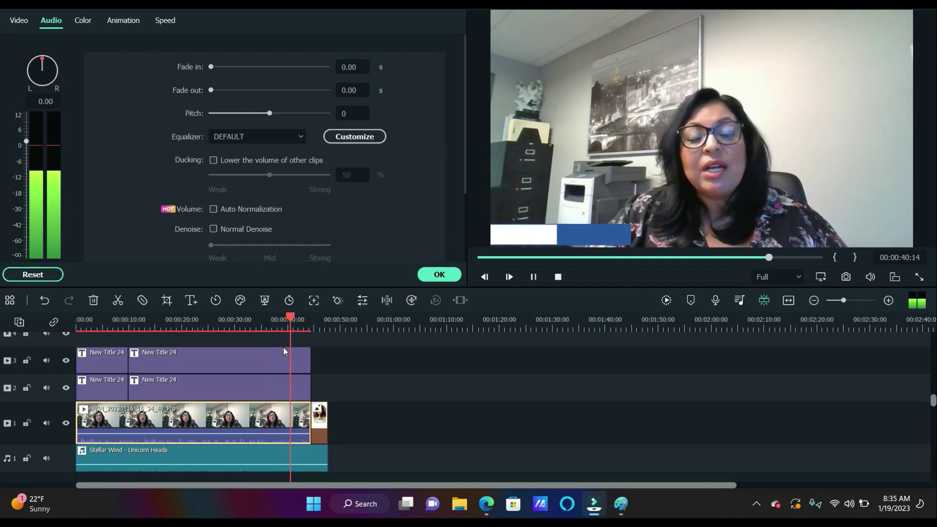
Review the whole video from the start to its 0:47 ending, then open Export
left_click(534, 278)
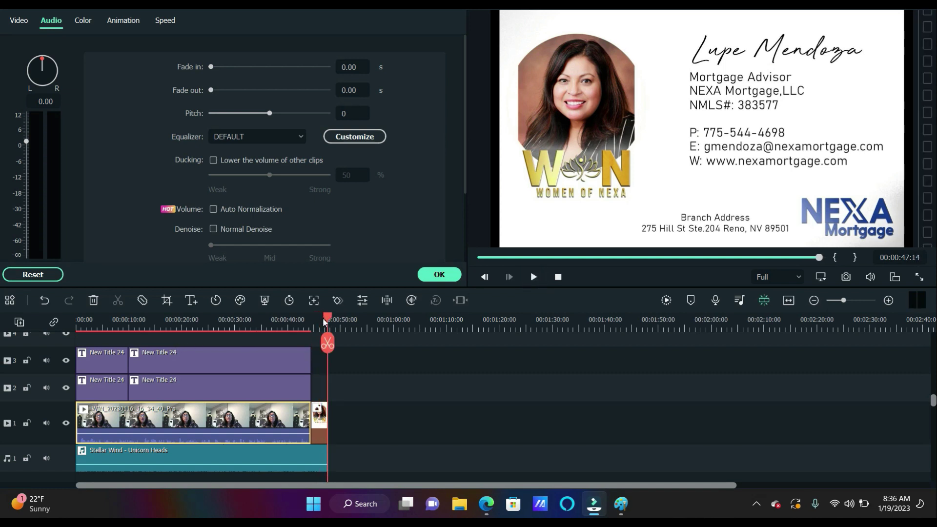
left_click_drag(326, 320, 7, 335)
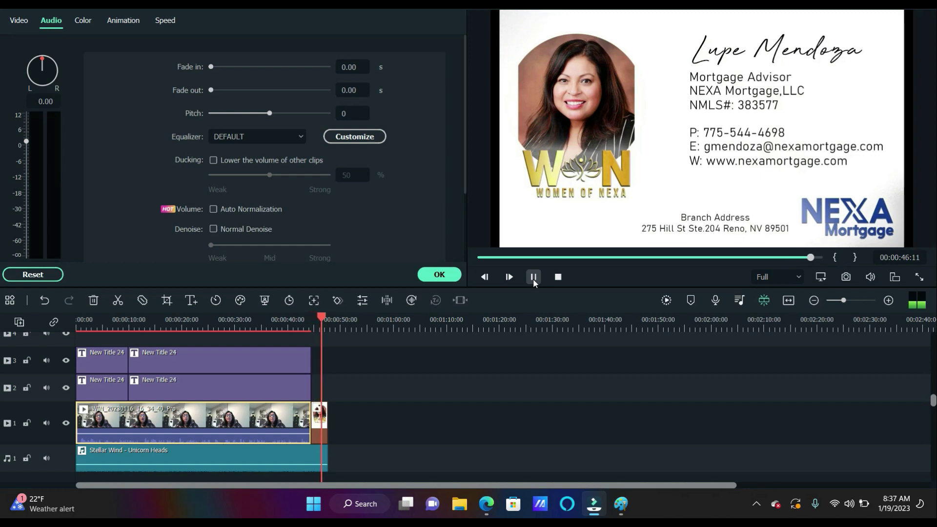
left_click(534, 281)
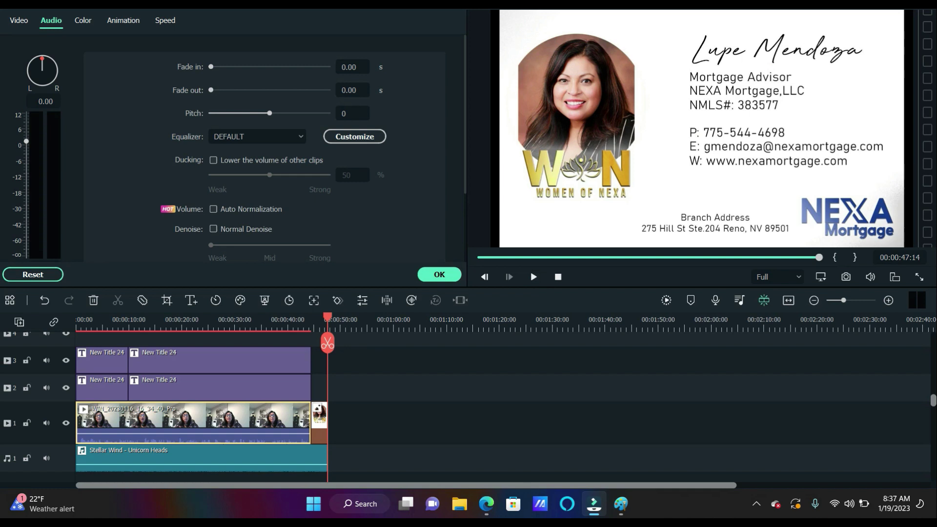
left_click(211, 4)
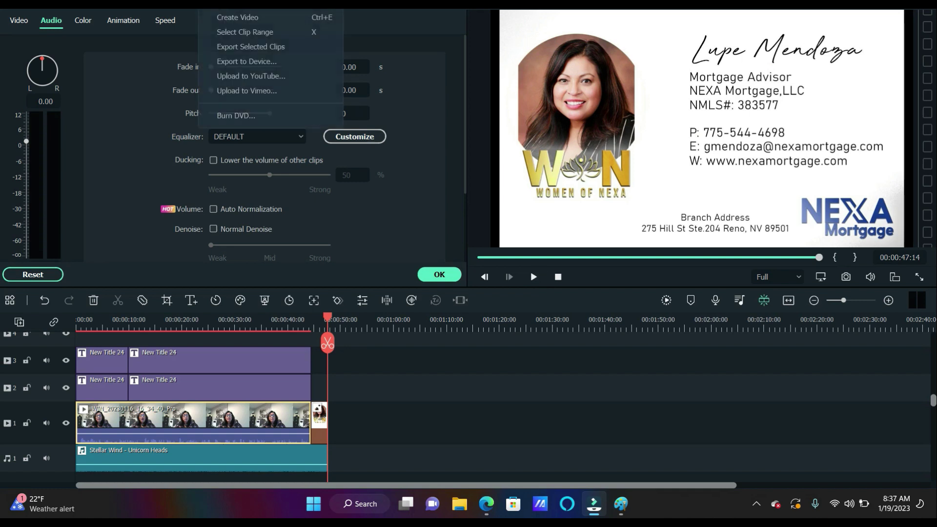
Export to Device, naming the file with the advisor's name and 'WITH NEXA MORTGAGE 1.19.23'
left_click(229, 62)
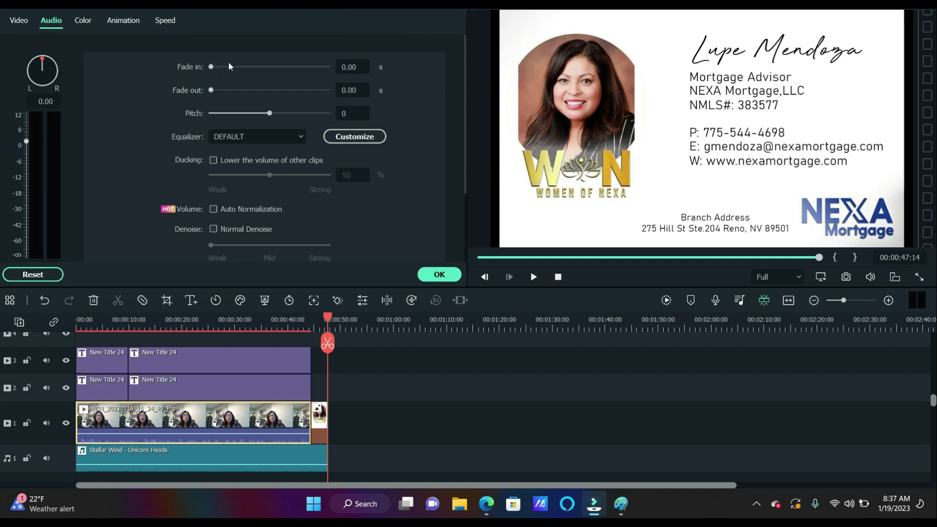
key("BackSpace")
key("BackSpace")
key("BackSpace")
key("BackSpace")
key("BackSpace")
key("BackSpace")
key("BackSpace")
key("BackSpace")
key("BackSpace")
key("BackSpace")
key("BackSpace")
key("BackSpace")
key("BackSpace")
key("BackSpace")
key("BackSpace")
key("BackSpace")
key("BackSpace")
key("BackSpace")
key("BackSpace")
key("BackSpace")
key("BackSpace")
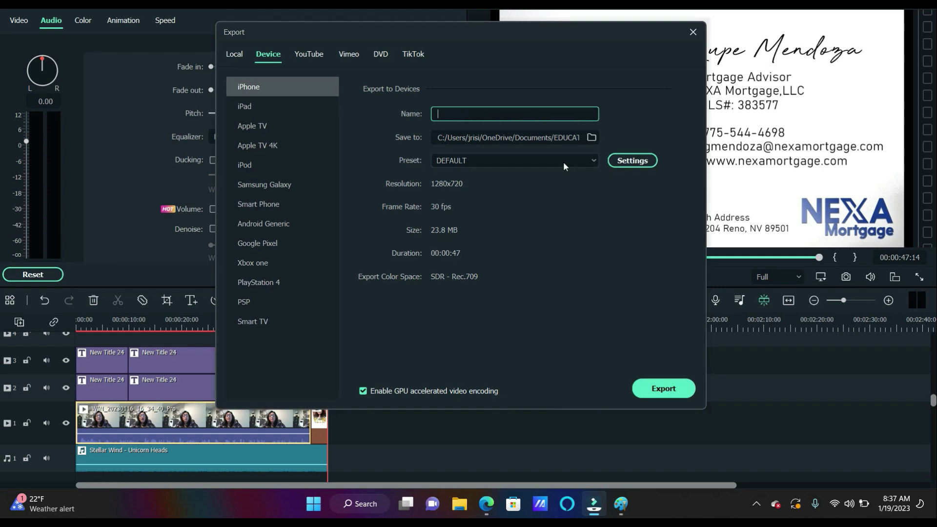
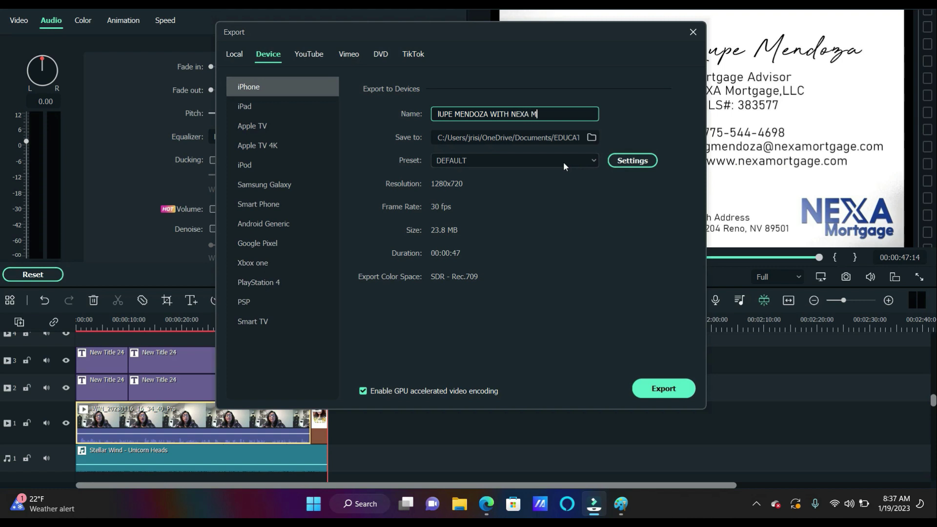
type("ORTGAGE 1.19.23")
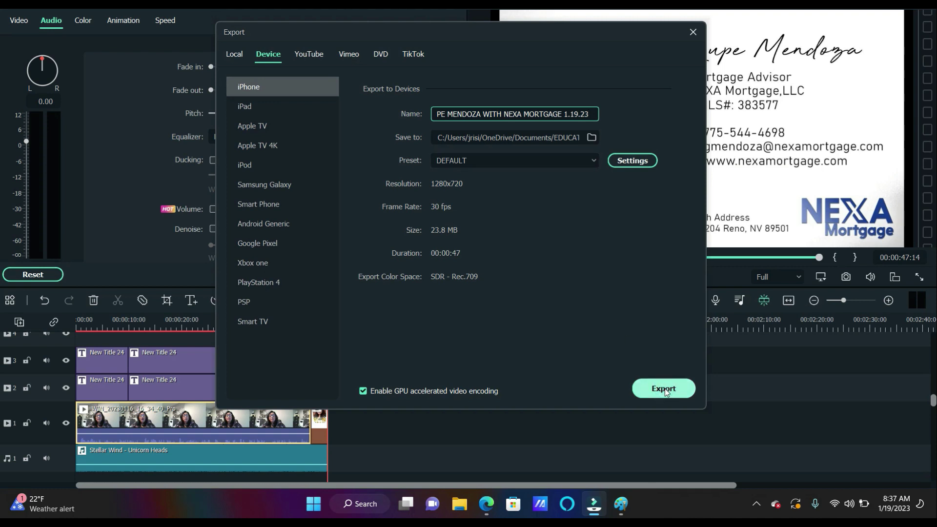
Export the 1280x720 MP4, close the success dialog, and reopen the Export menu
left_click(665, 389)
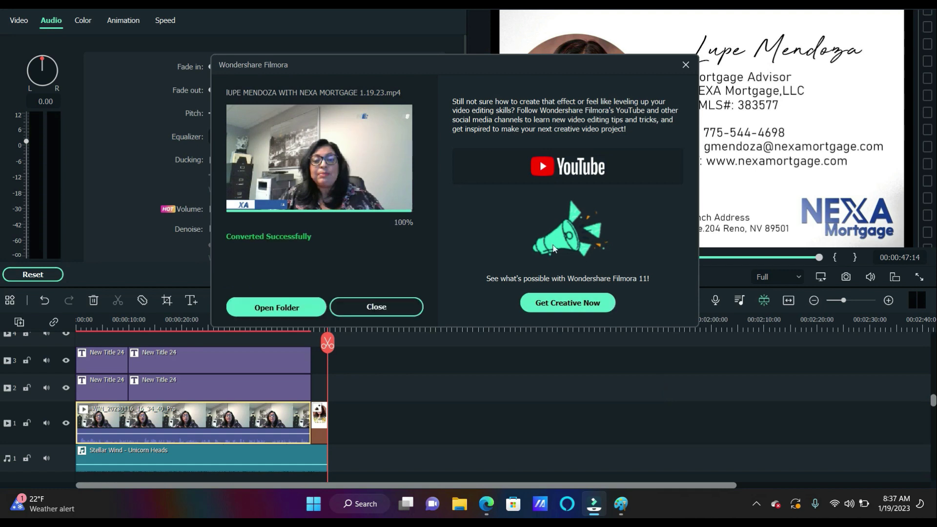
left_click(558, 168)
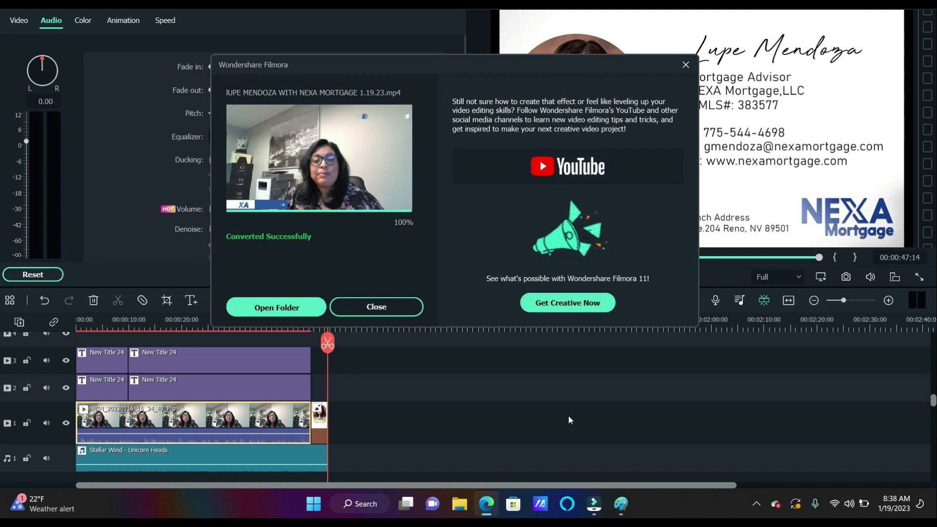
left_click(685, 65)
left_click(225, 7)
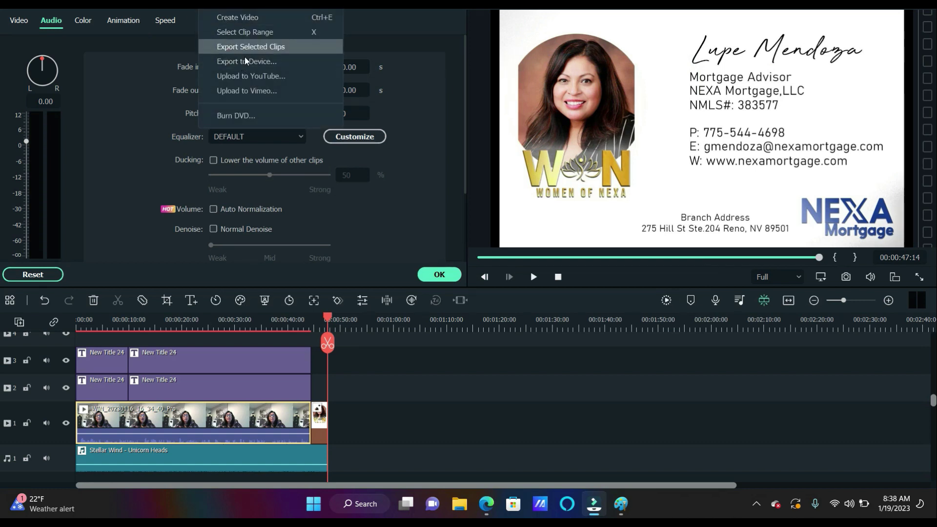
Upload to YouTube titled with the advisor's name and 'WITH NEXA MORTGAGE 1.19.23'
left_click(252, 76)
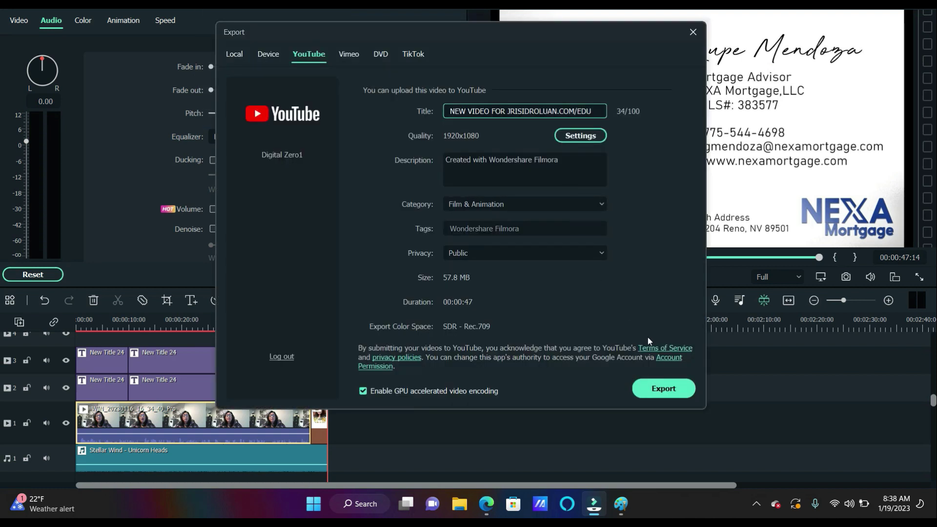
key("BackSpace")
key("BackSpace")
key("BackSpace")
key("BackSpace")
key("BackSpace")
key("BackSpace")
key("BackSpace")
key("BackSpace")
key("BackSpace")
key("BackSpace")
key("BackSpace")
key("BackSpace")
key("BackSpace")
key("BackSpace")
key("BackSpace")
key("BackSpace")
key("BackSpace")
key("BackSpace")
key("BackSpace")
key("BackSpace")
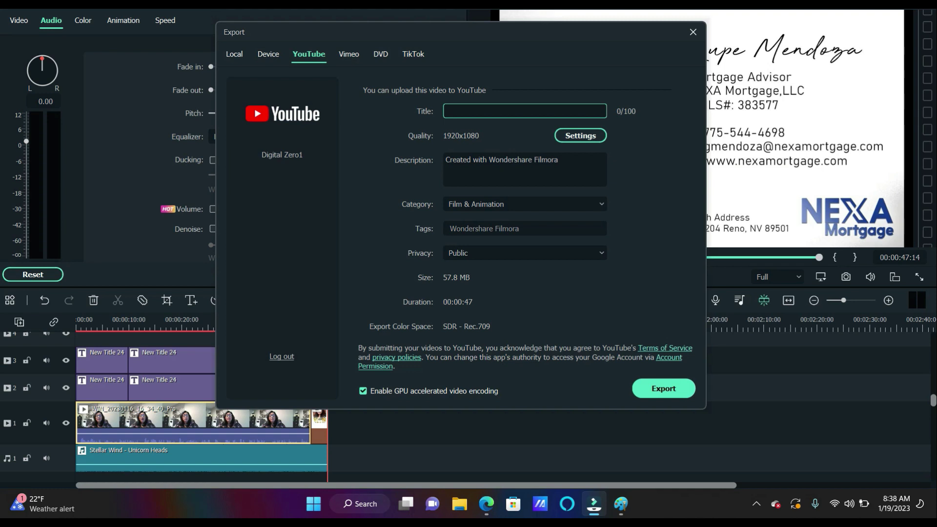
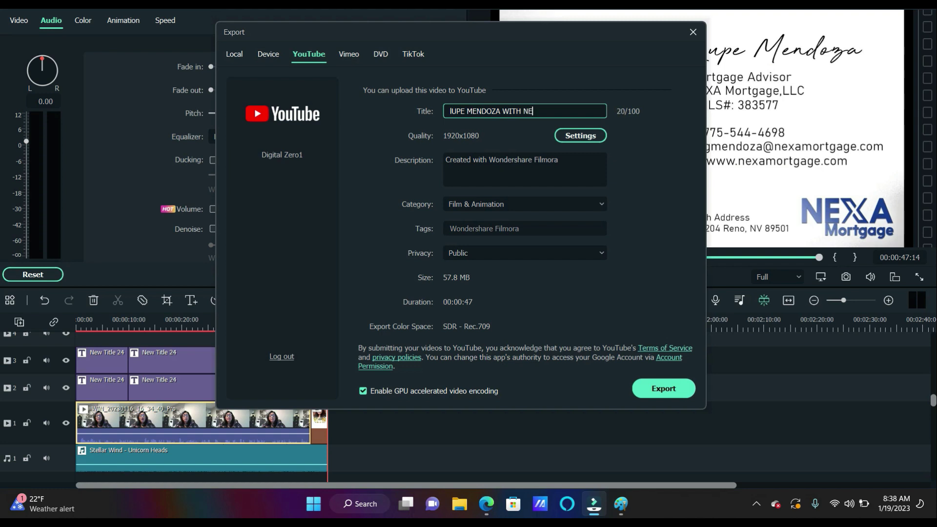
type("XA MORTGAGE 1.19.23")
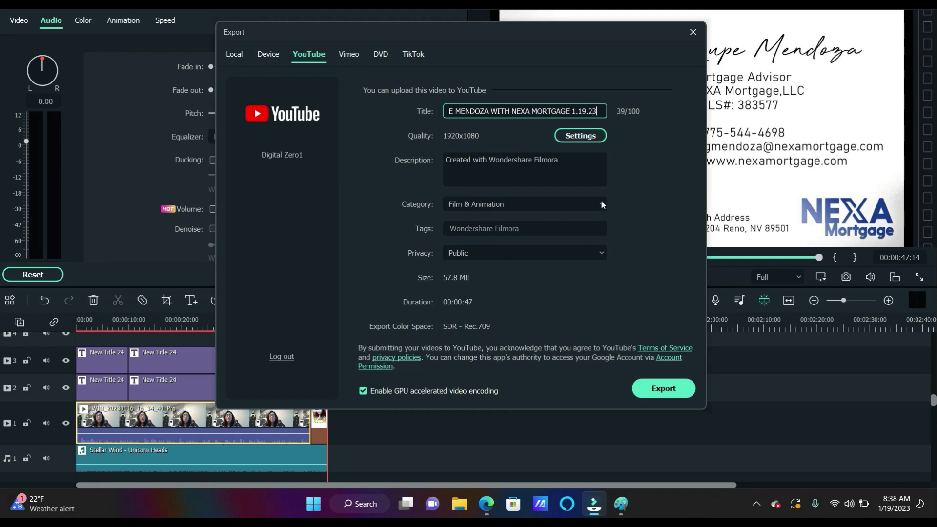
left_click(673, 390)
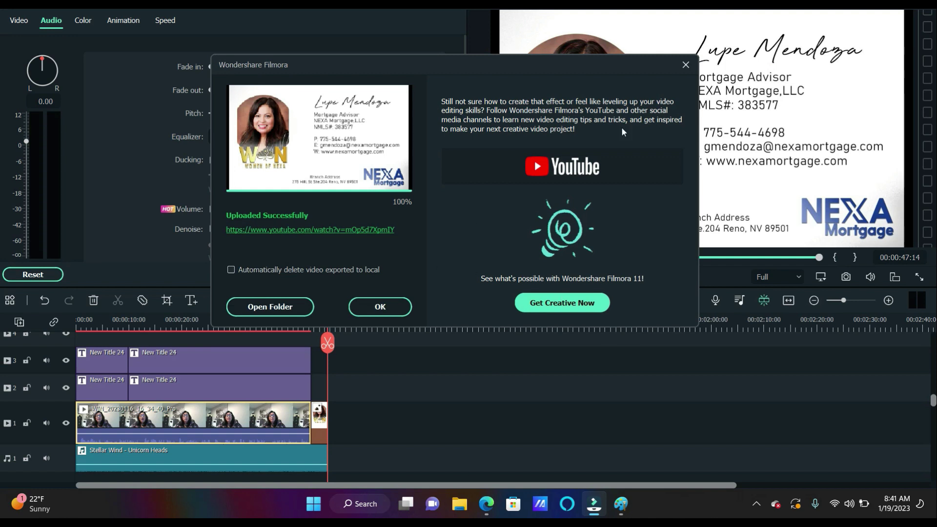
Confirm the 'Uploaded Successfully' message for the promo video and return to the editor
left_click(685, 65)
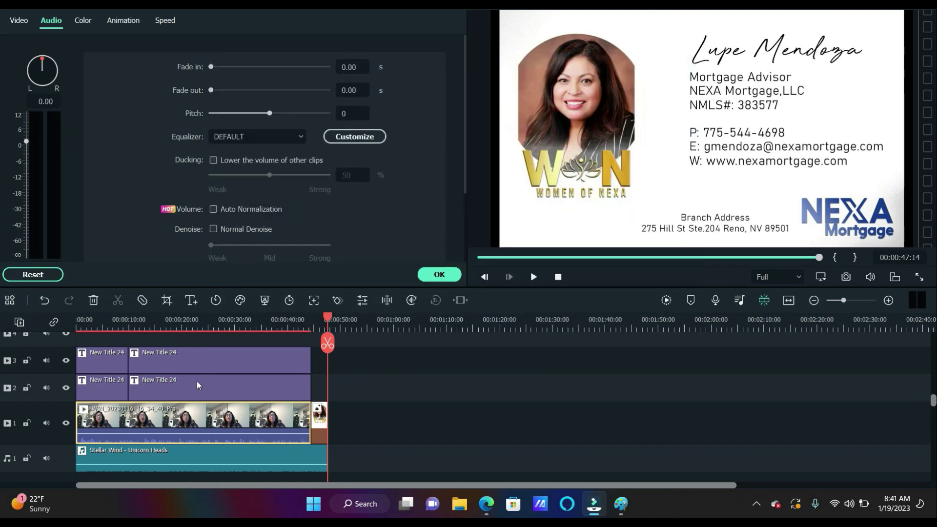